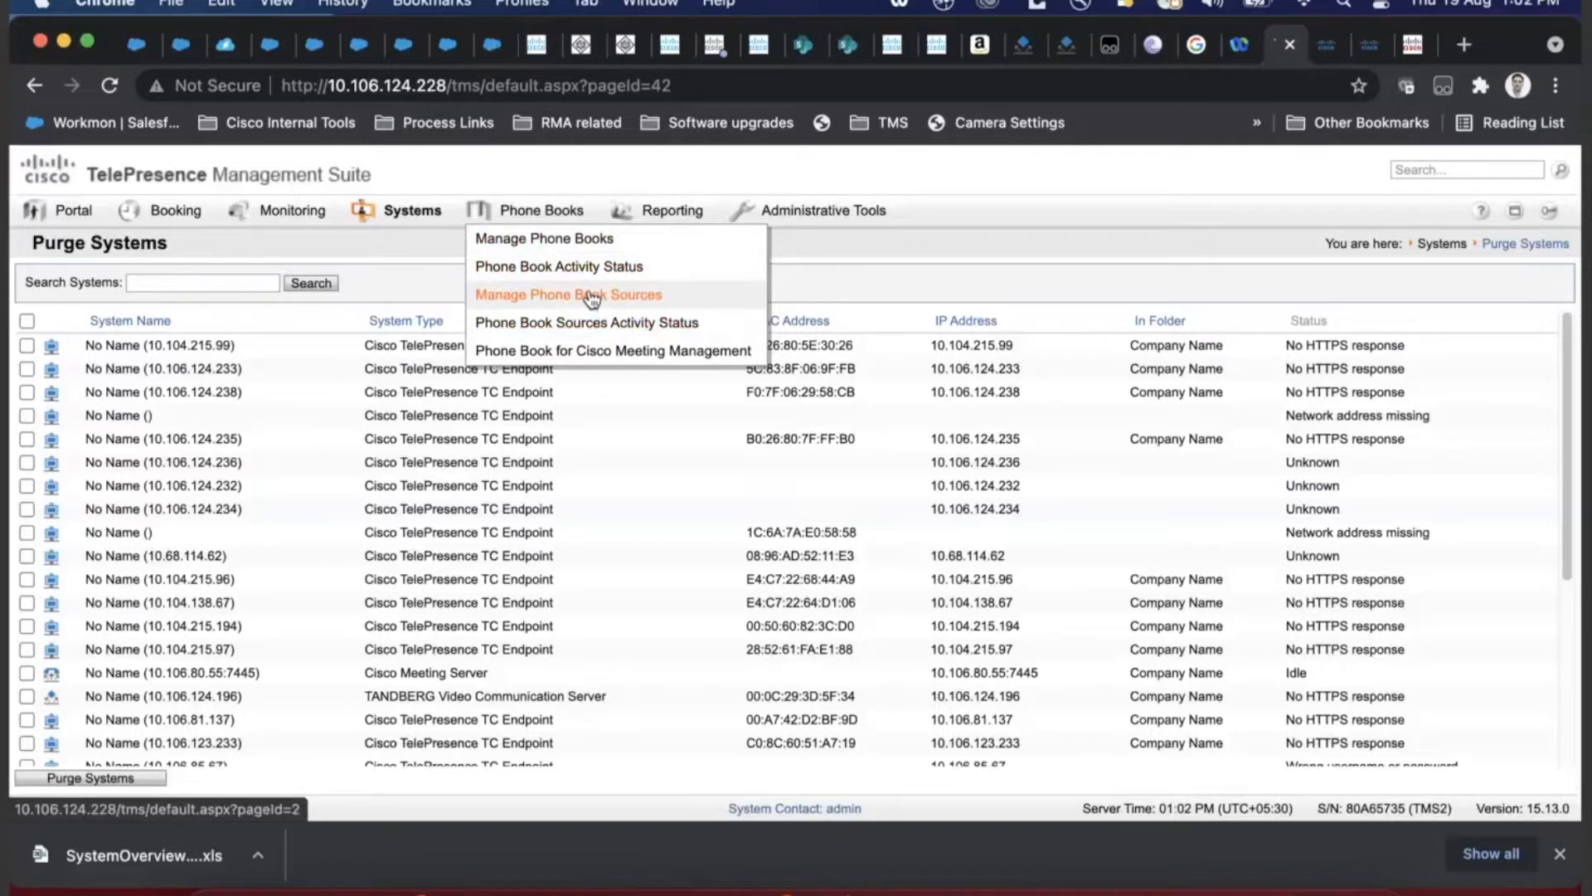
# - Open Manage Phone Book Sources from the Phone Books menu
pyautogui.click(635, 309)
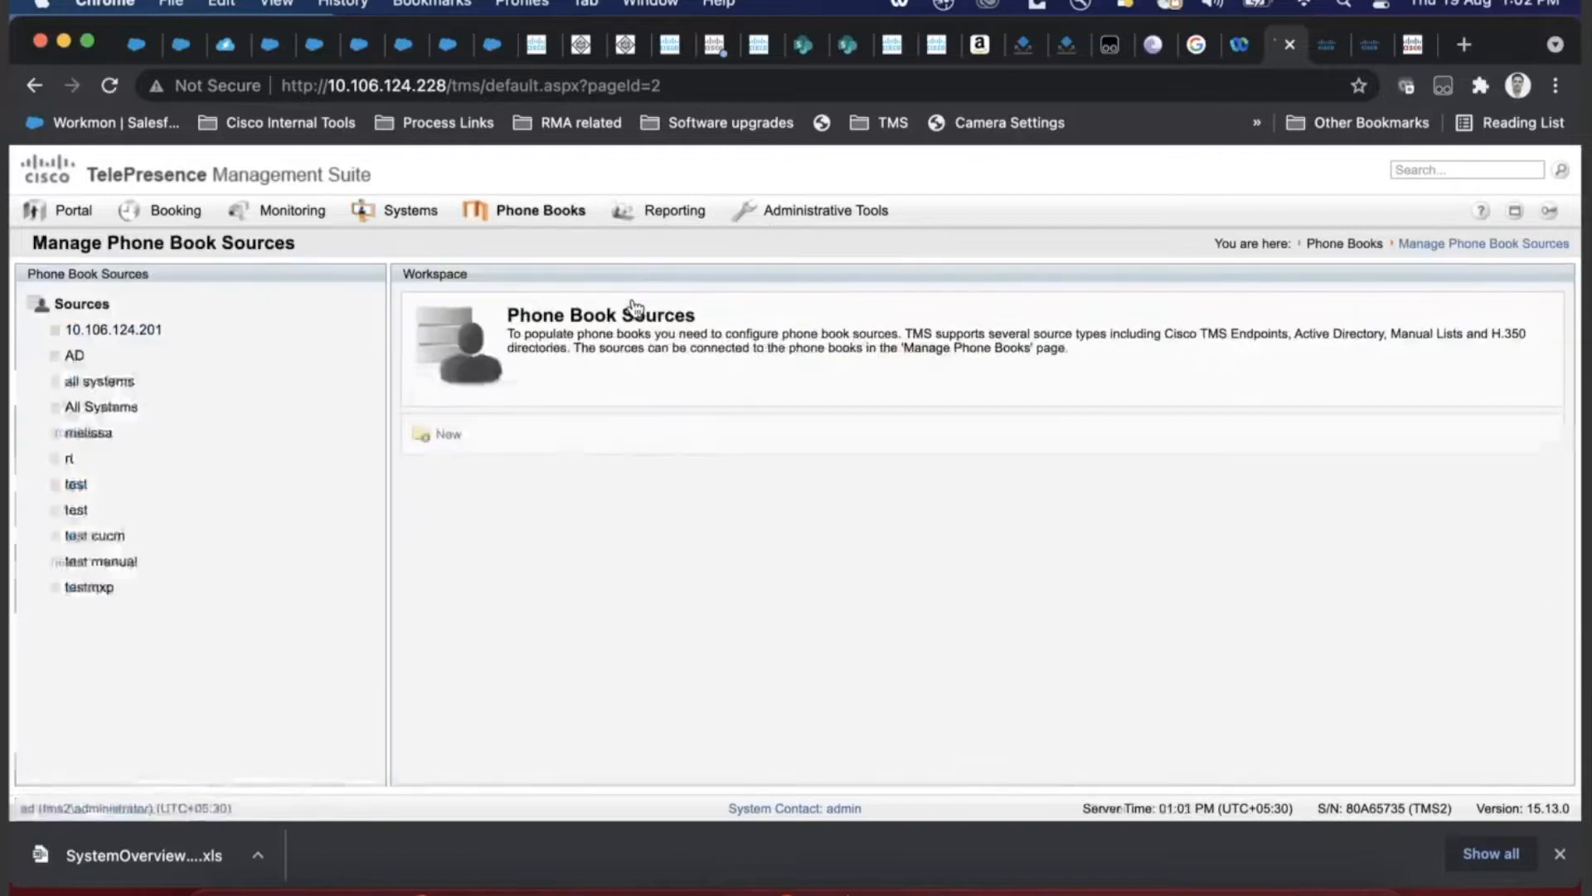
# - Select the All Systems source, view its imported contacts, then return to the Sources overview
pyautogui.click(136, 406)
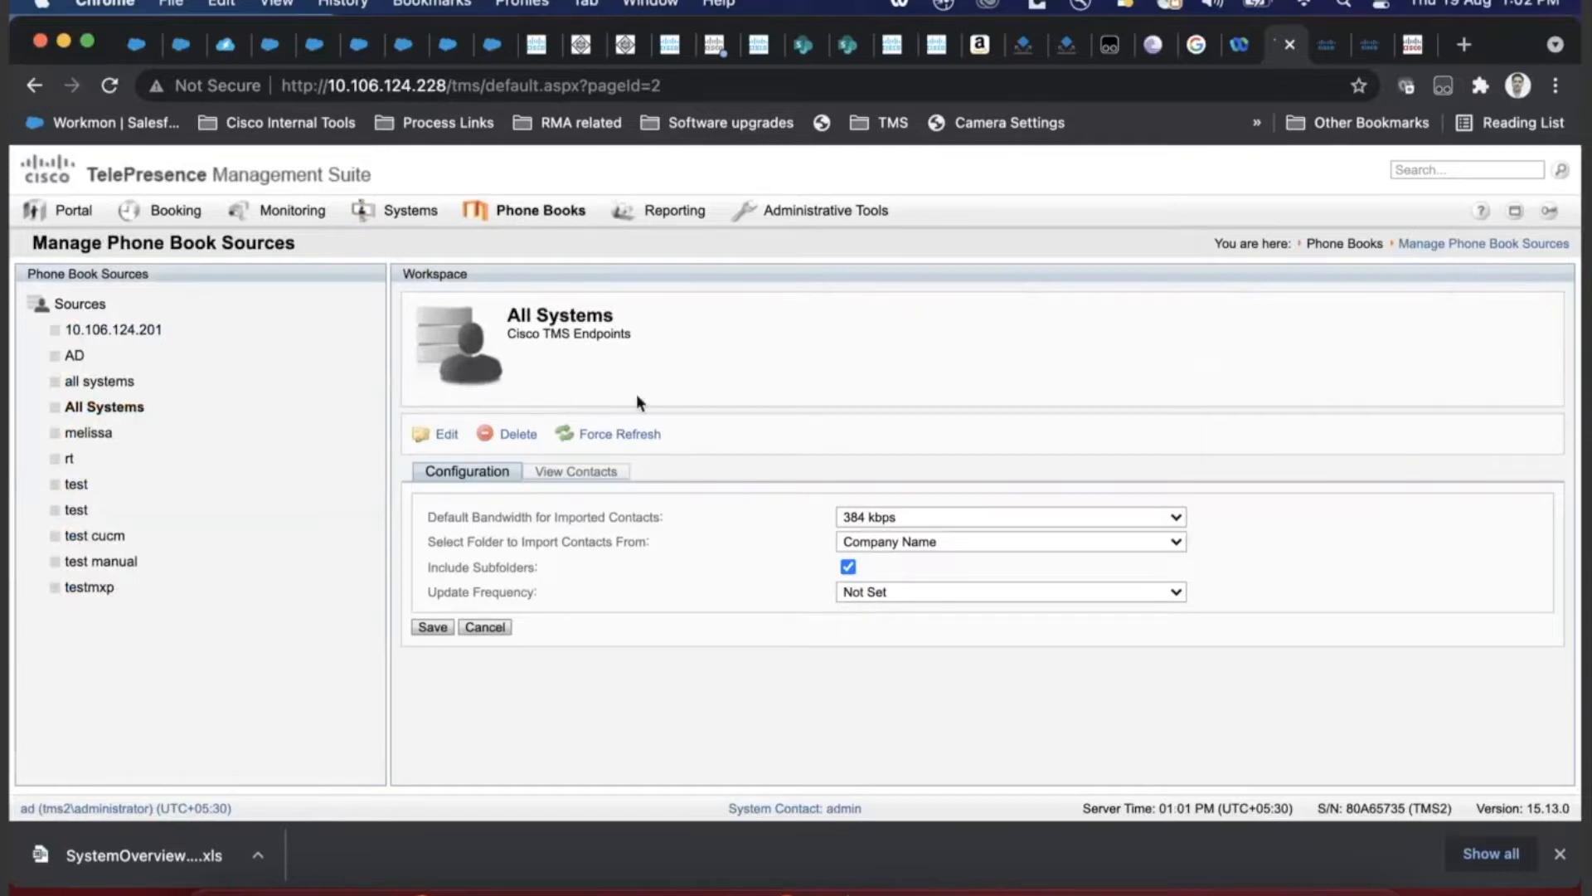
pyautogui.moveTo(639, 332); pyautogui.dragTo(491, 318)
pyautogui.moveTo(637, 336); pyautogui.dragTo(513, 317)
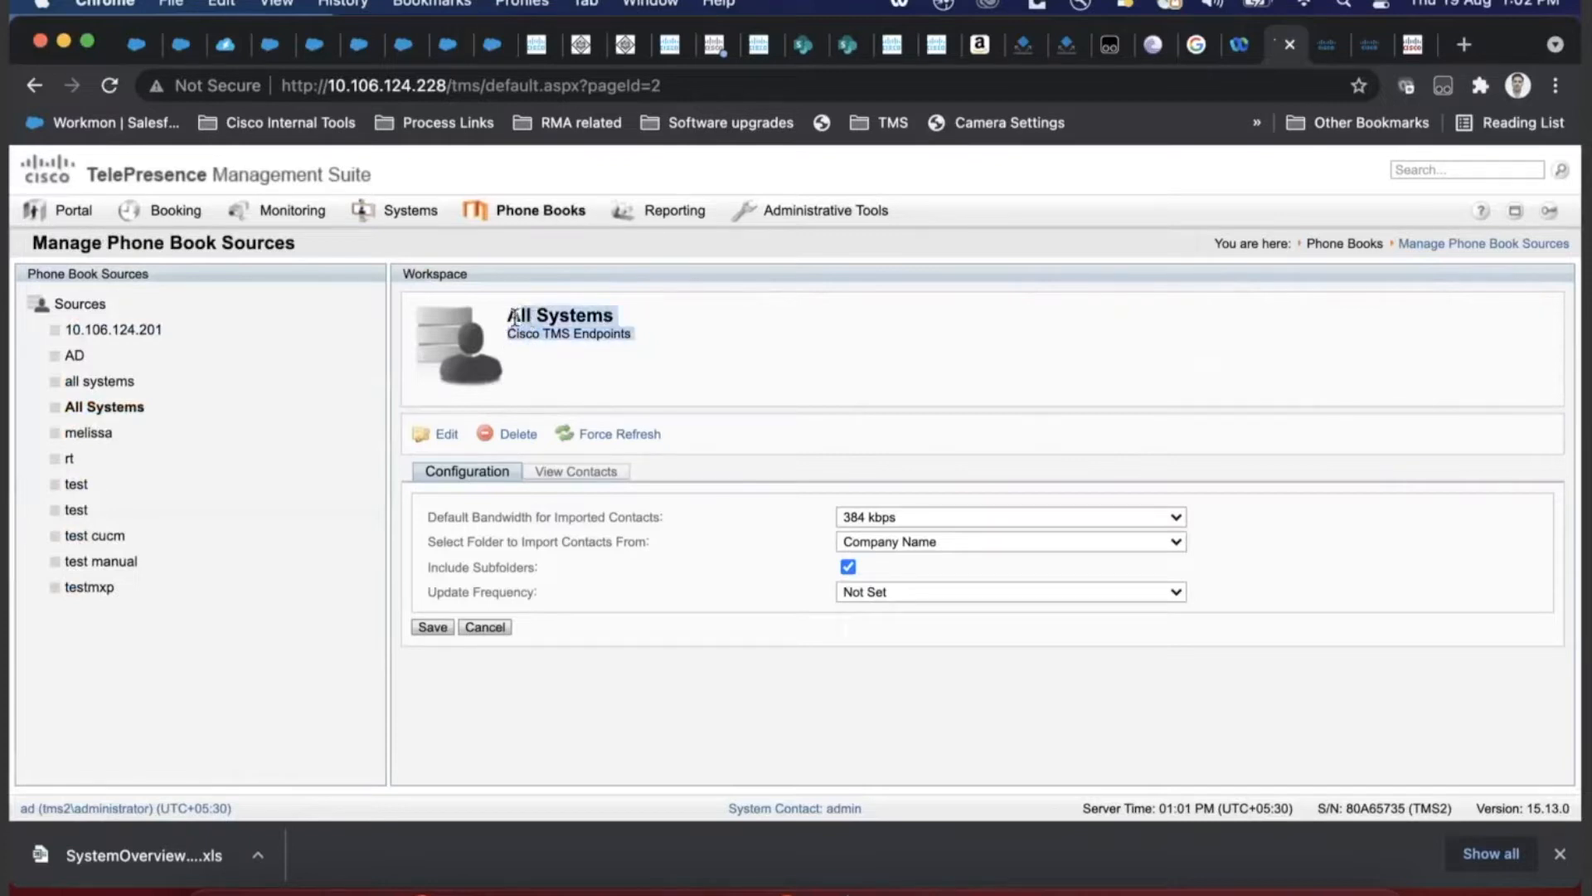
pyautogui.click(564, 472)
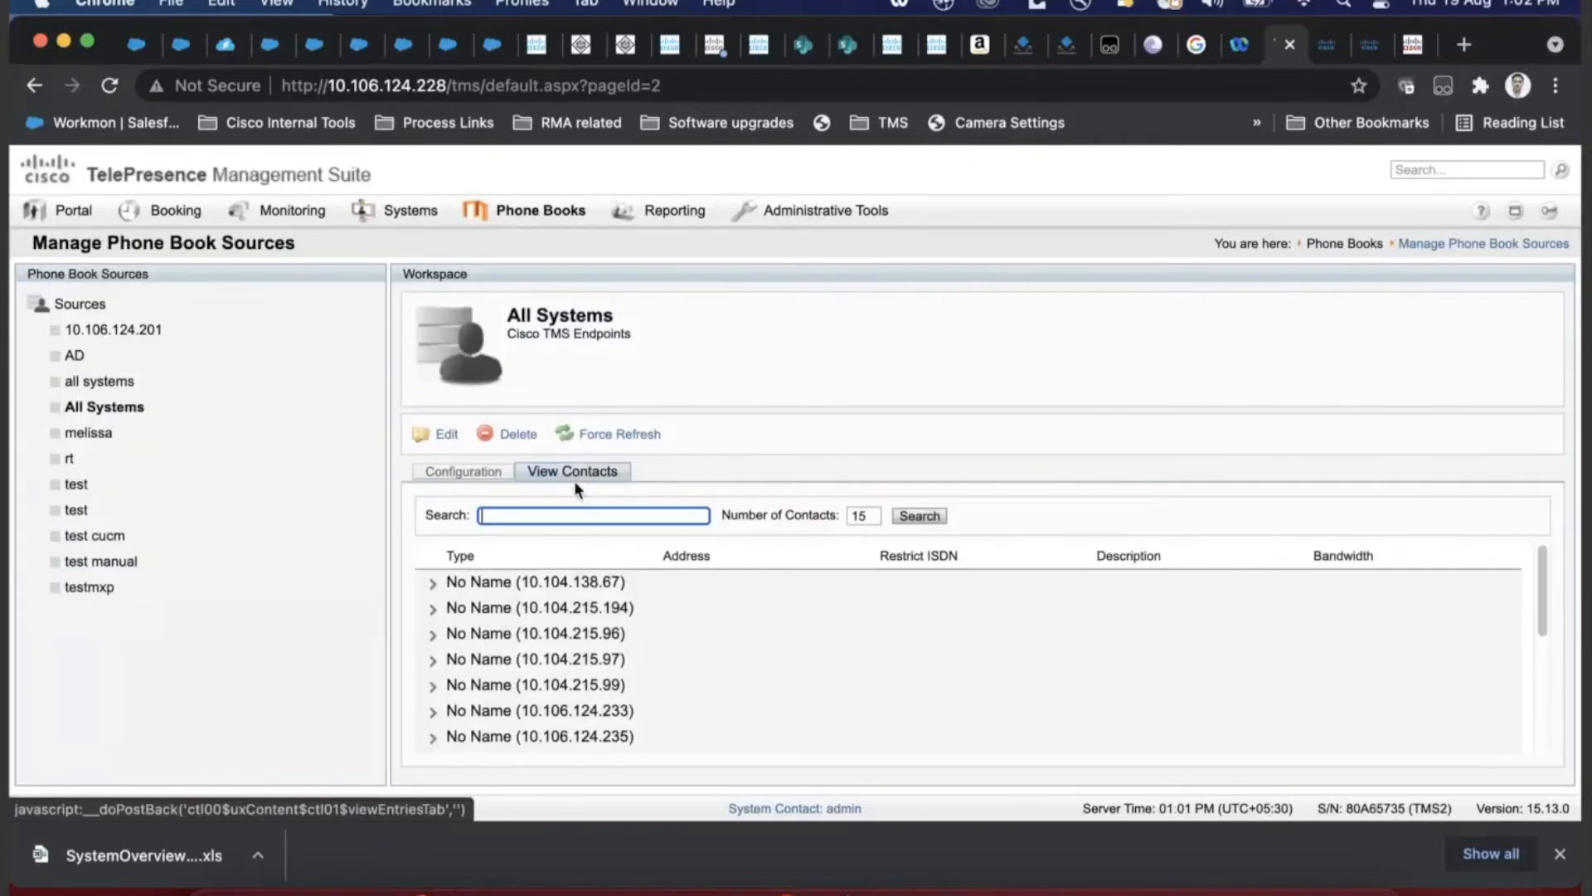
pyautogui.scroll(-3, 618, 614)
pyautogui.scroll(3, 1165, 644)
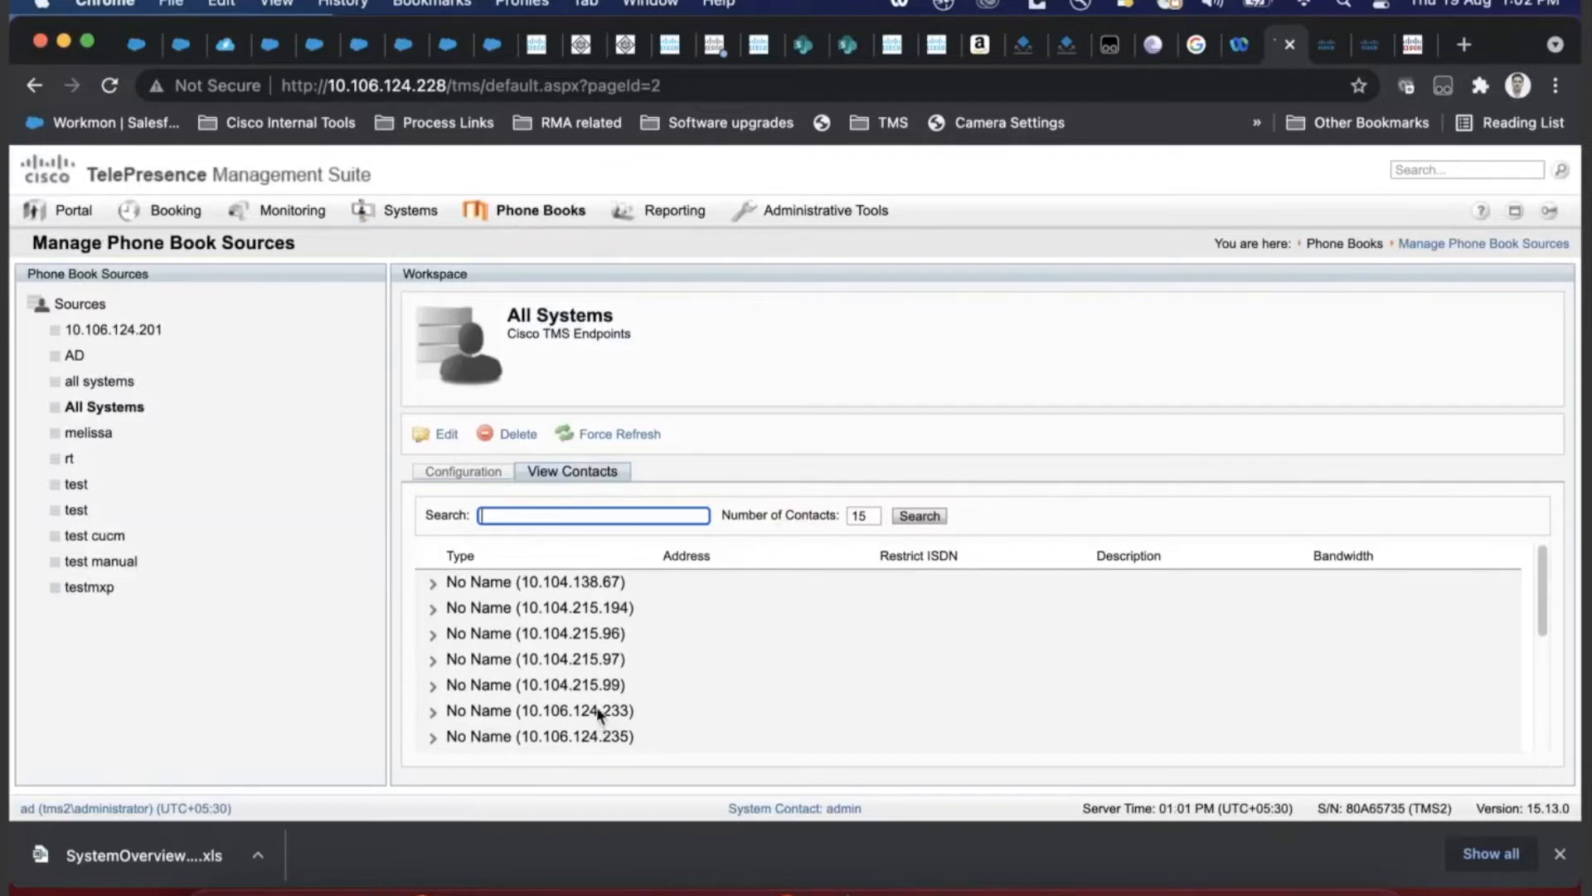
pyautogui.moveTo(383, 226)
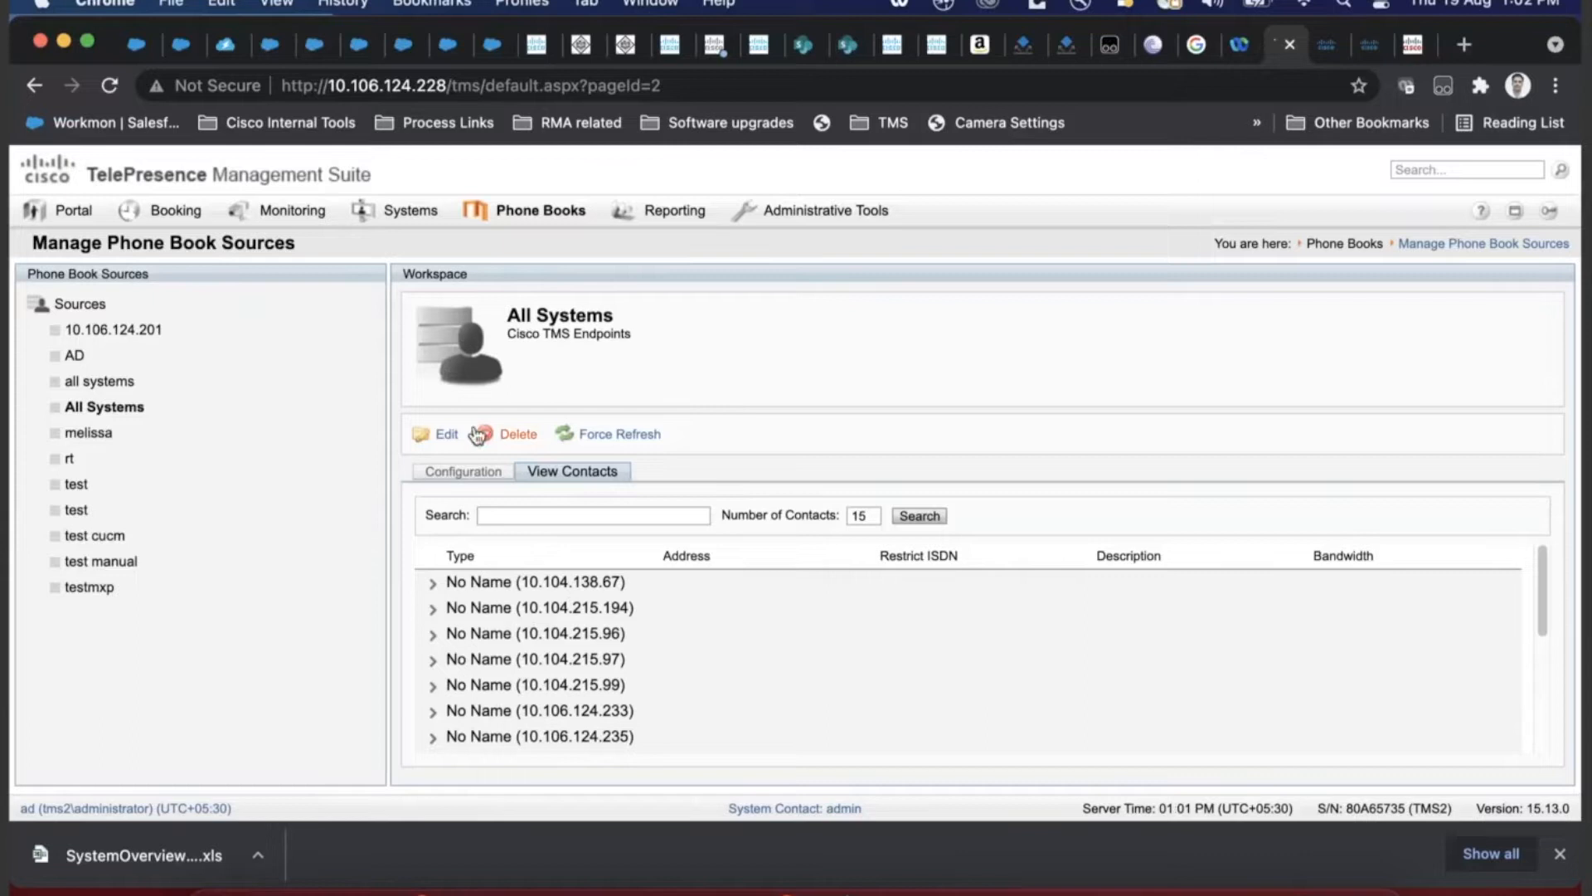
pyautogui.click(83, 305)
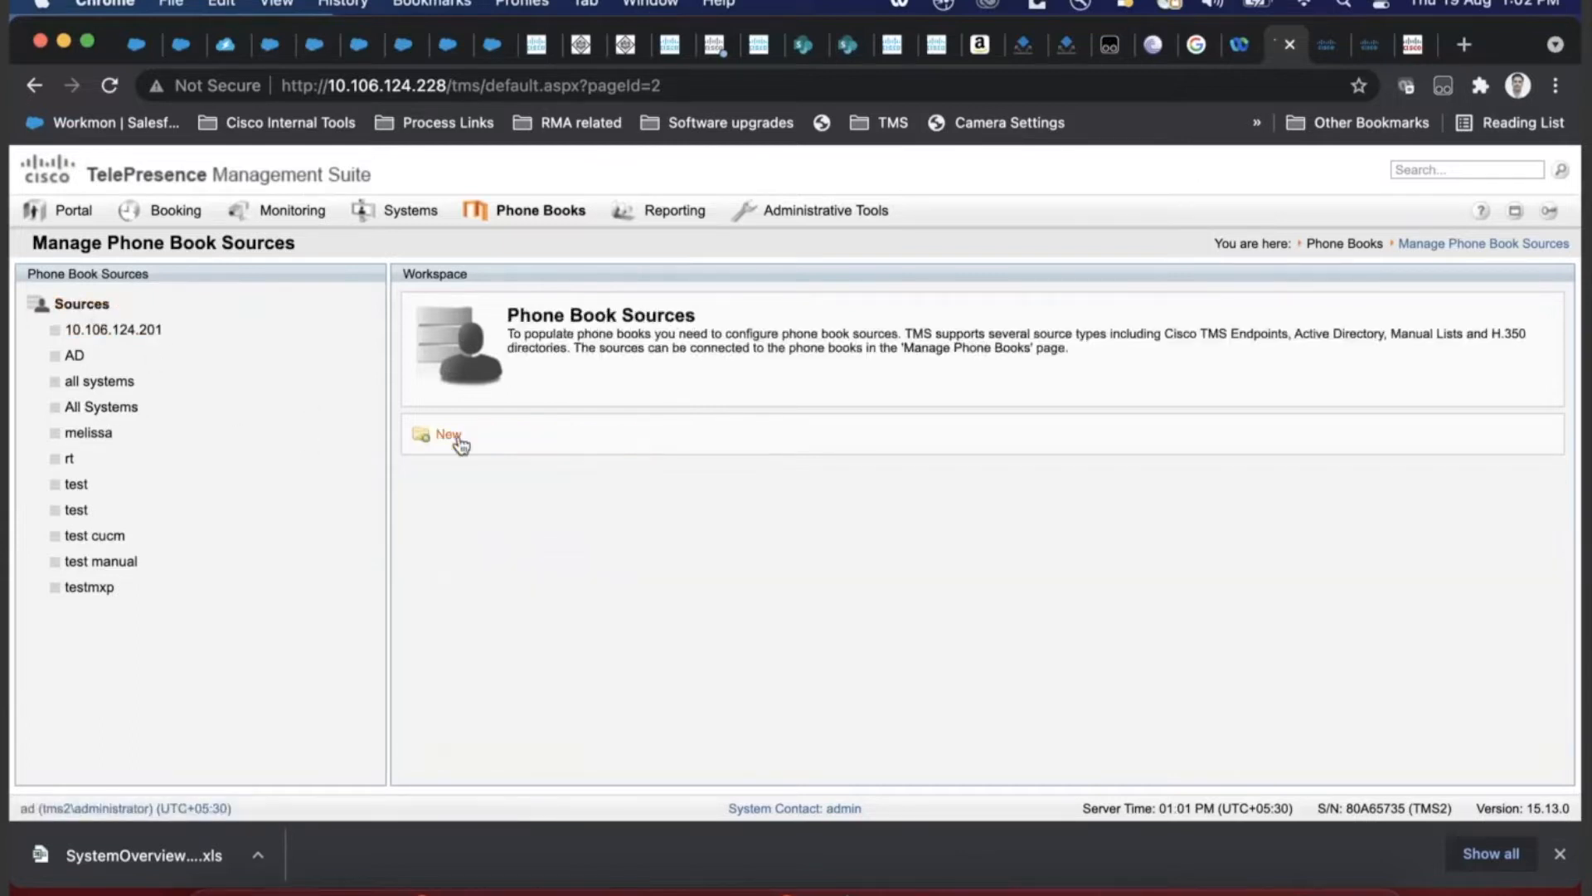
# - Start a new source of type Active Directory, then open the existing AD source instead
pyautogui.click(454, 437)
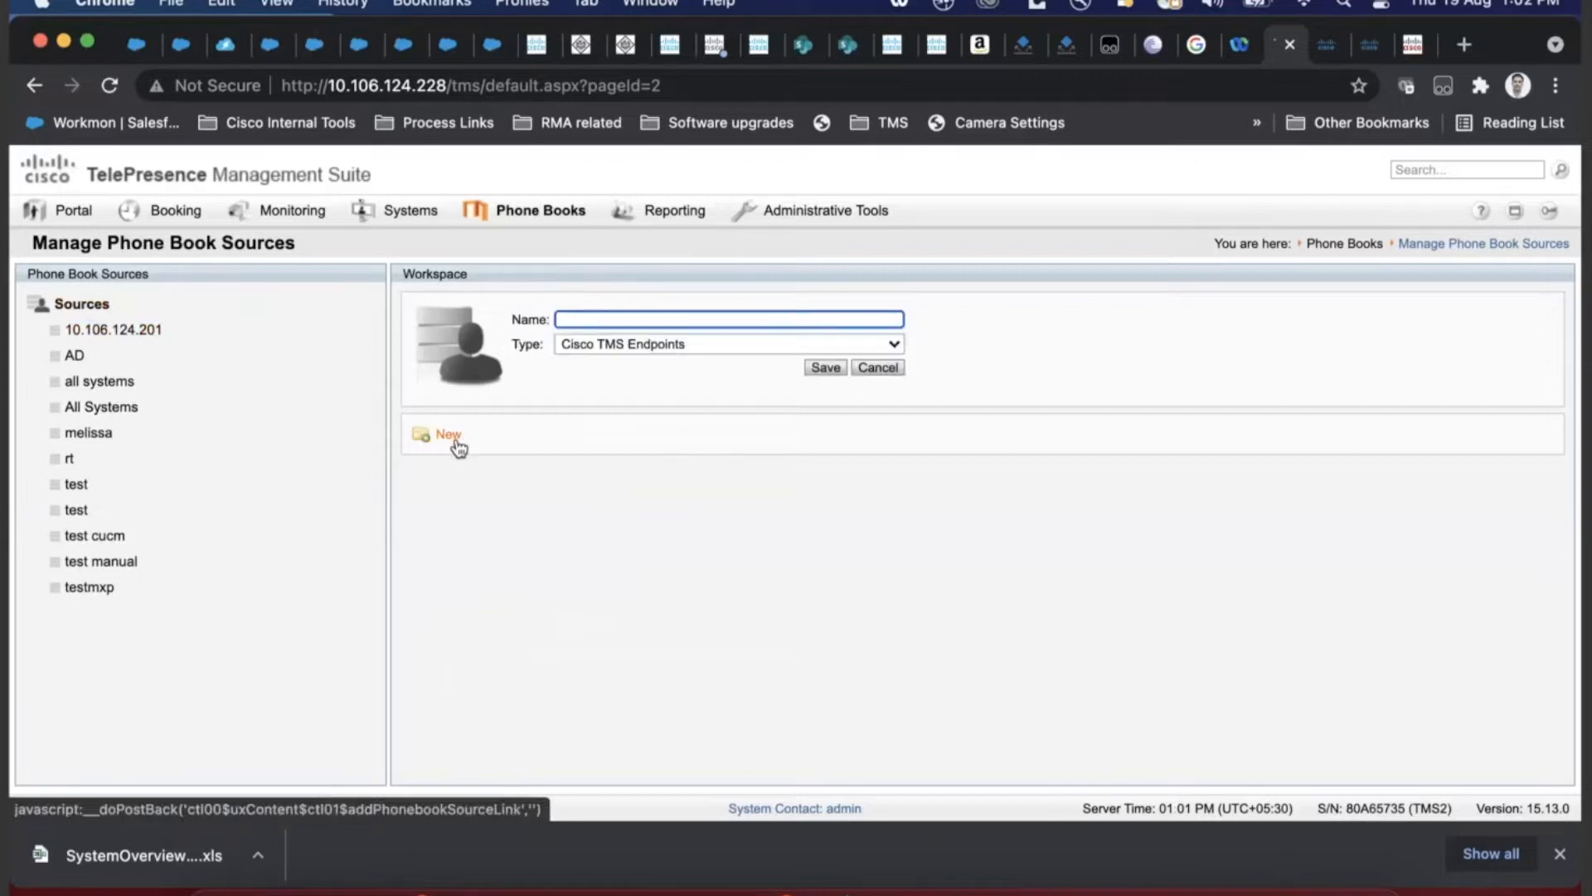
pyautogui.click(695, 351)
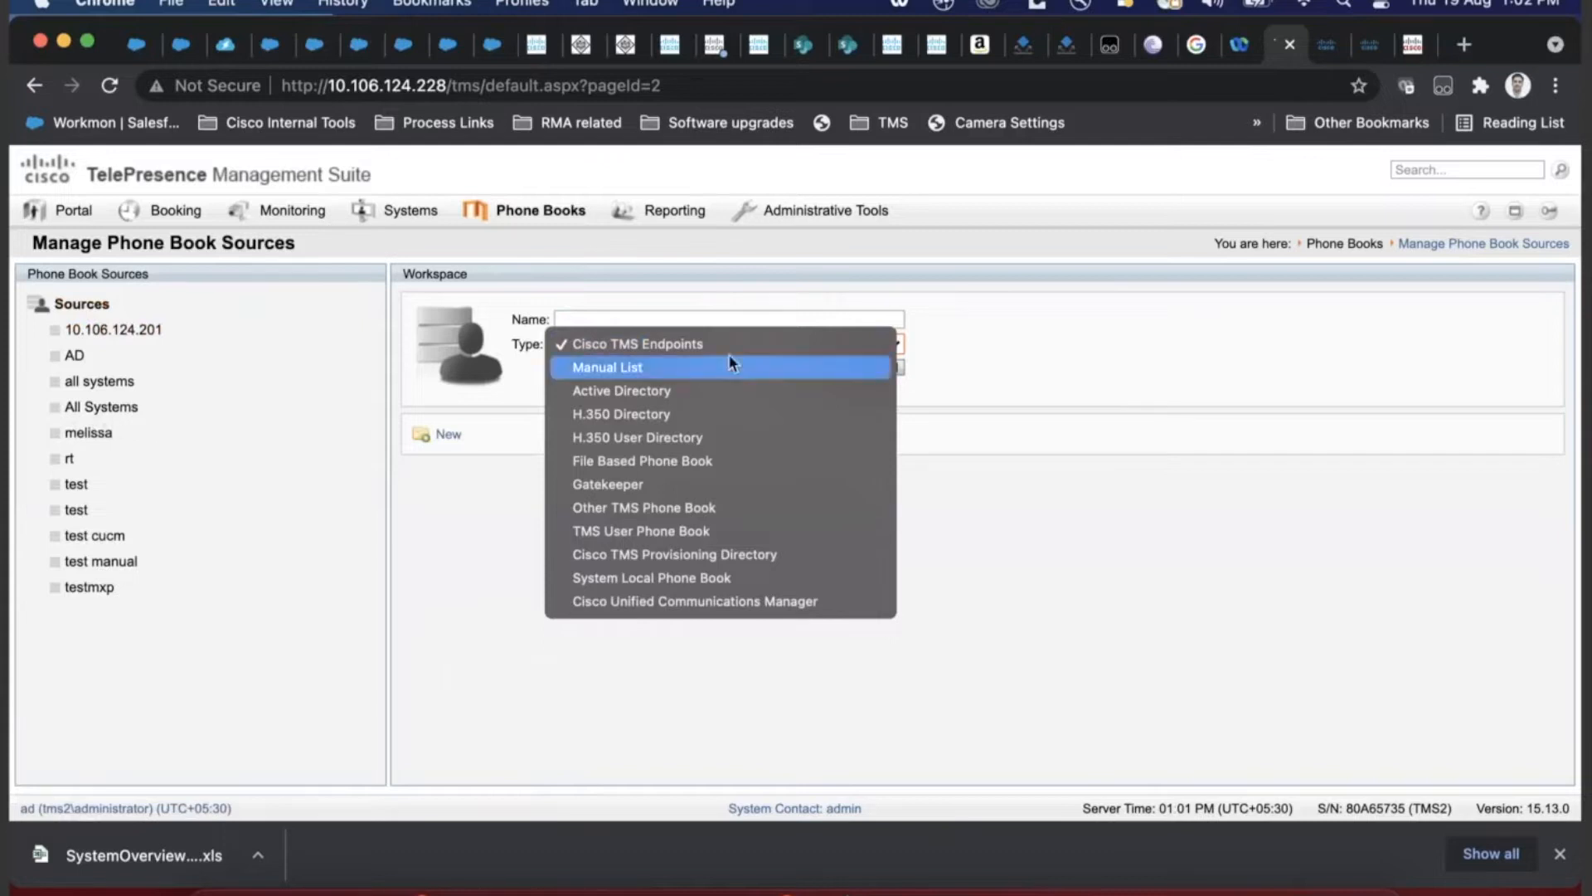
pyautogui.click(723, 390)
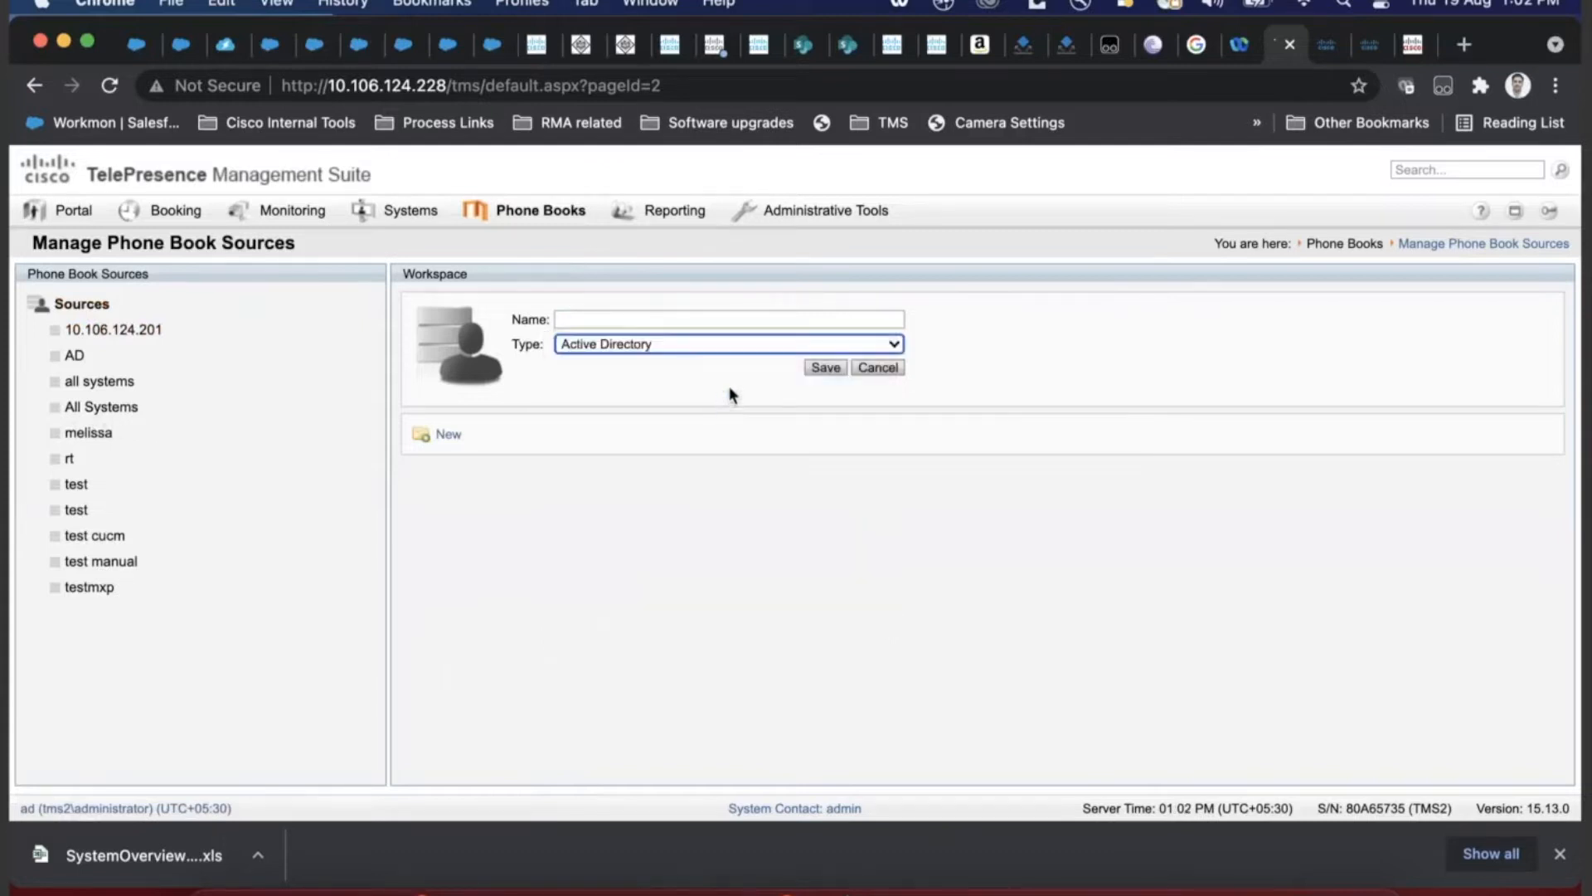
pyautogui.click(709, 319)
pyautogui.click(38, 358)
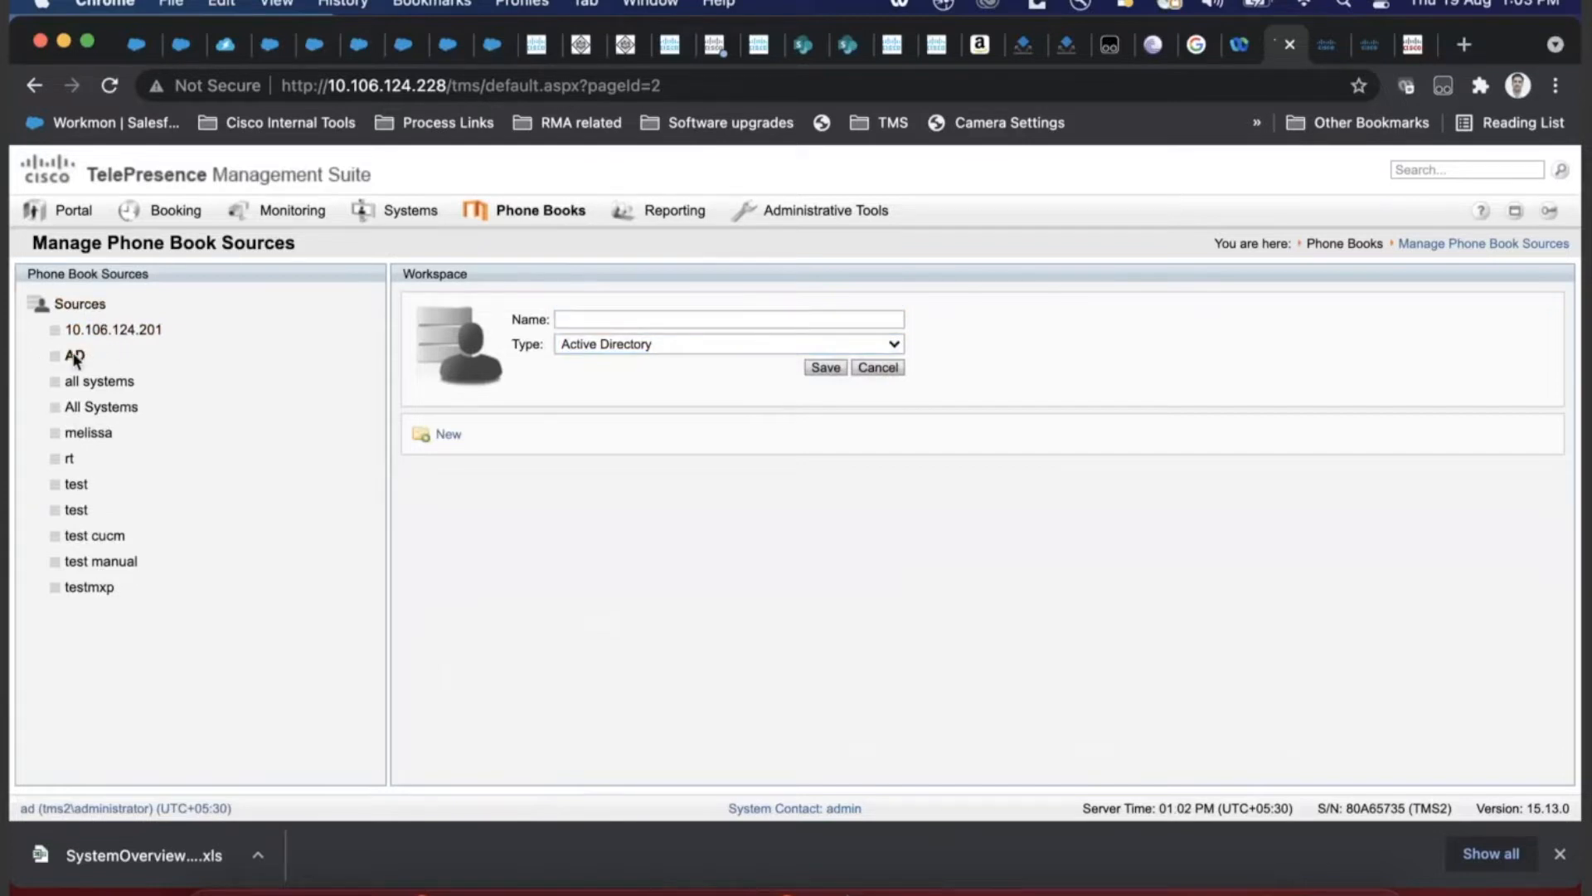
pyautogui.click(73, 355)
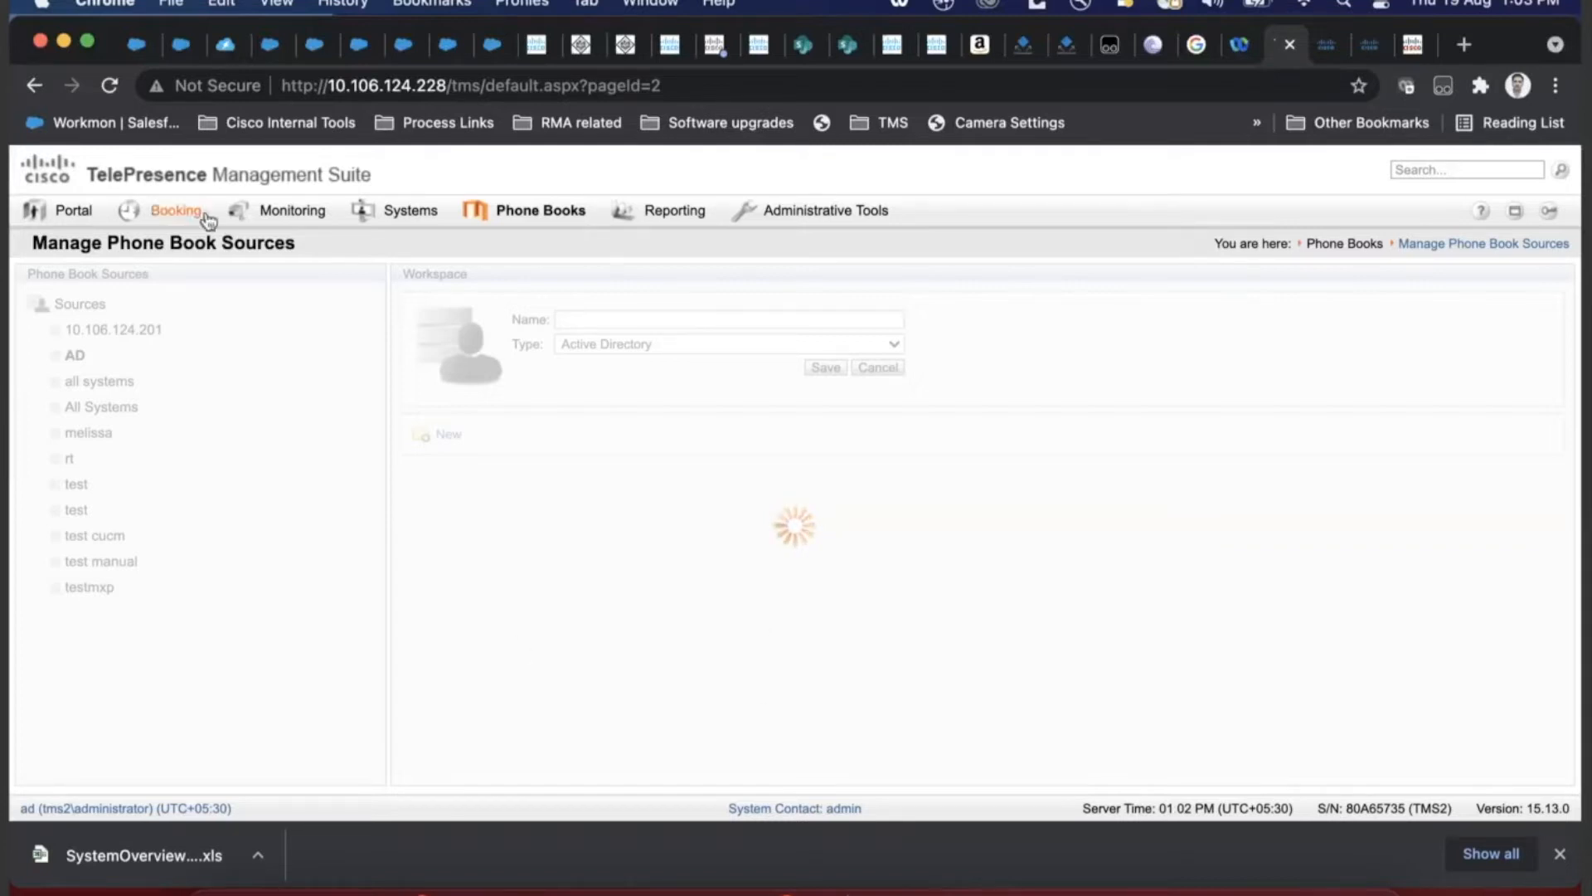
# - From the Sources overview, create a new source named 'test AD' and save it
pyautogui.click(696, 93)
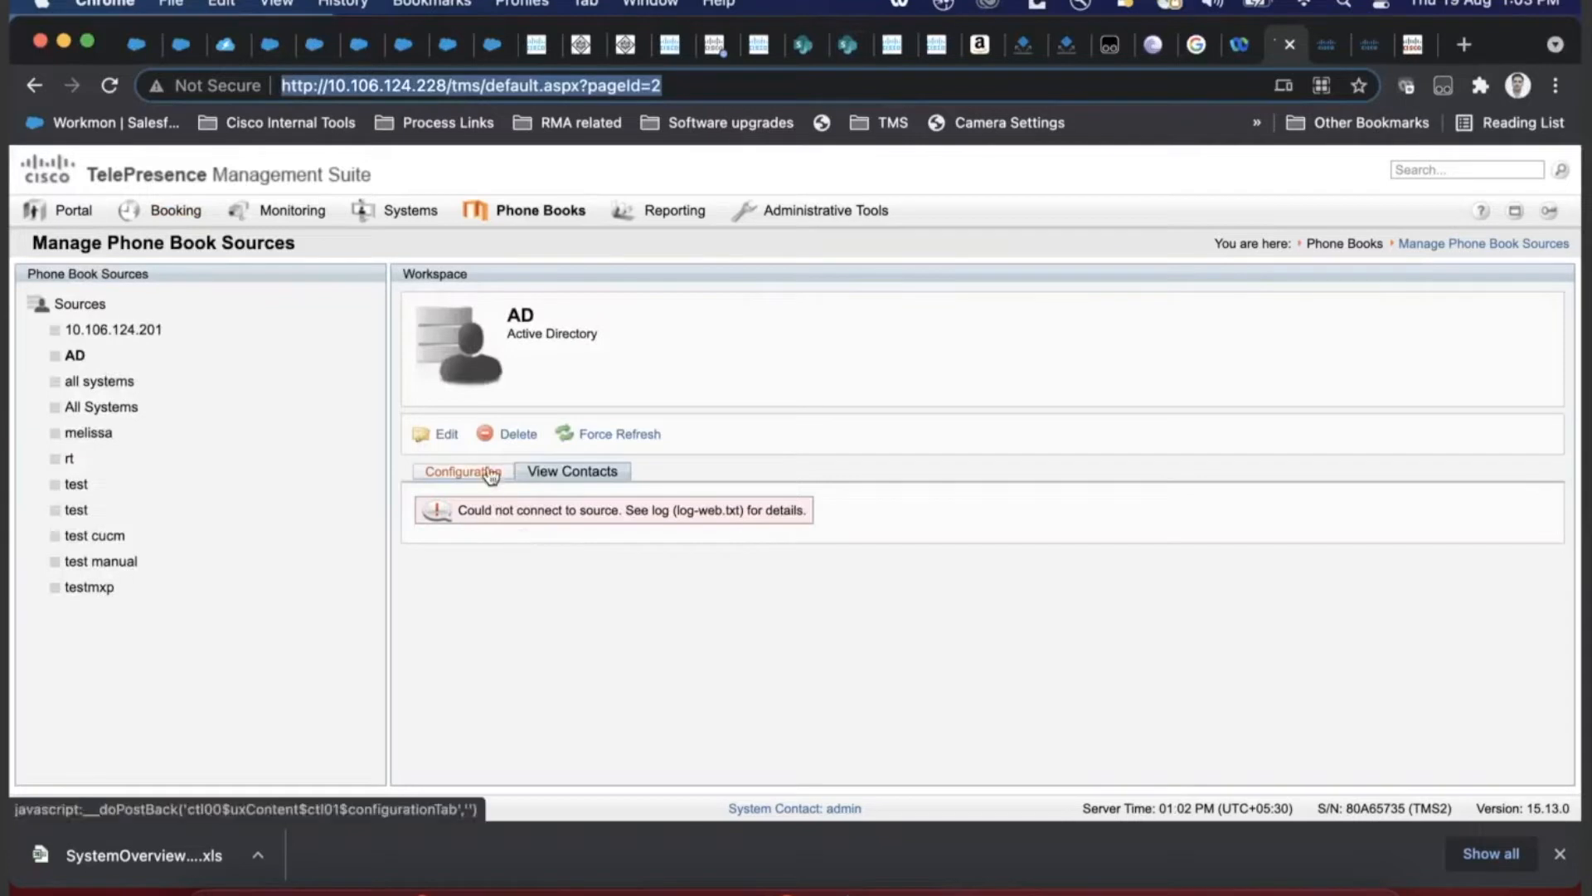
pyautogui.click(63, 307)
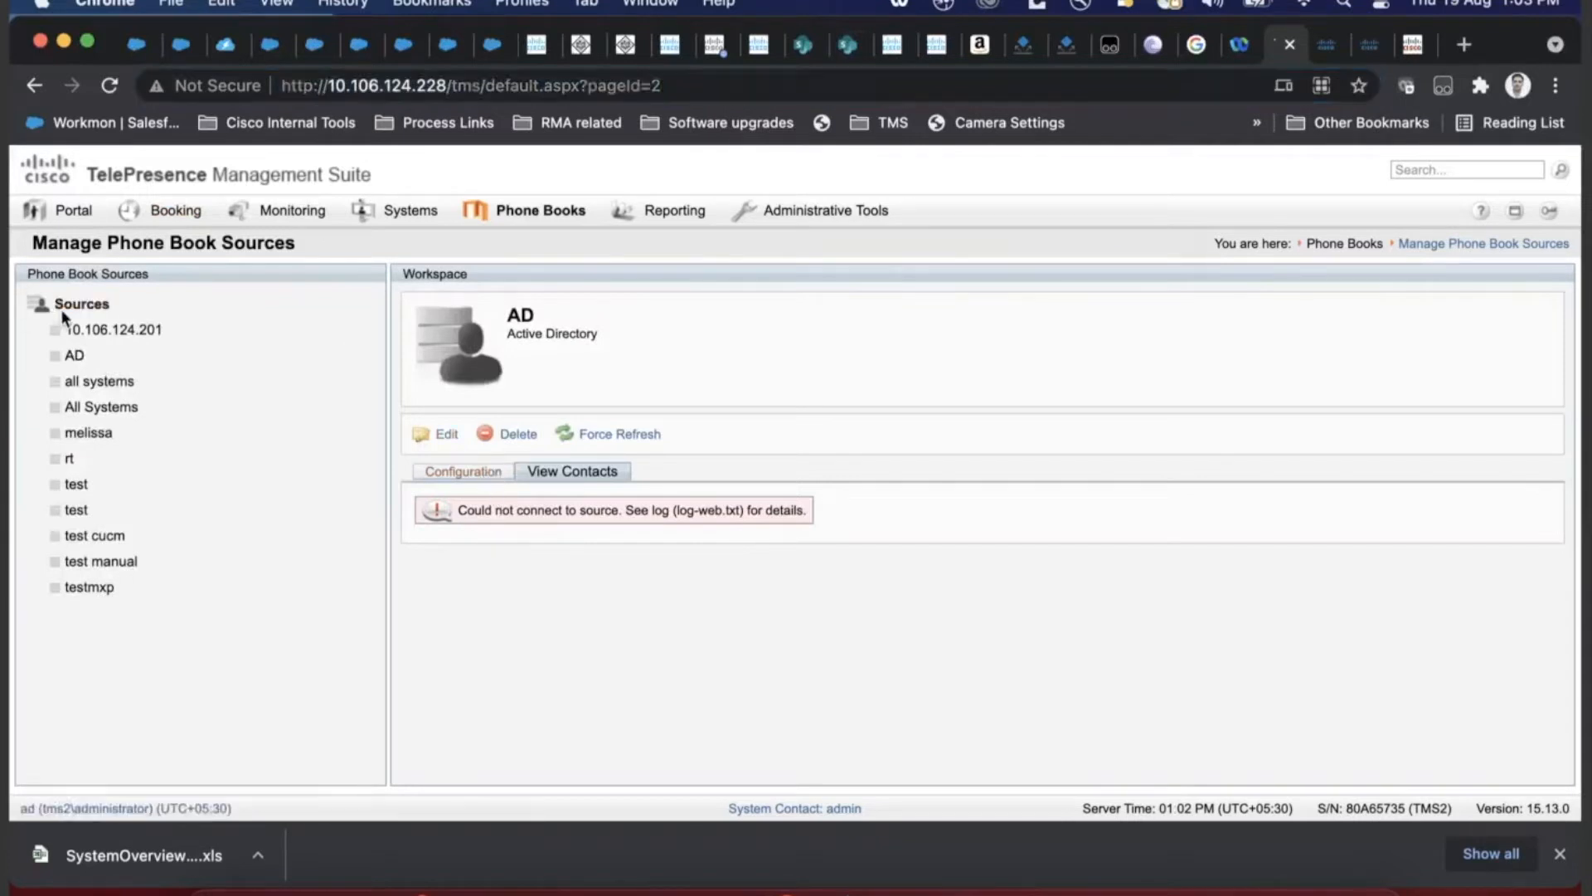
pyautogui.click(436, 440)
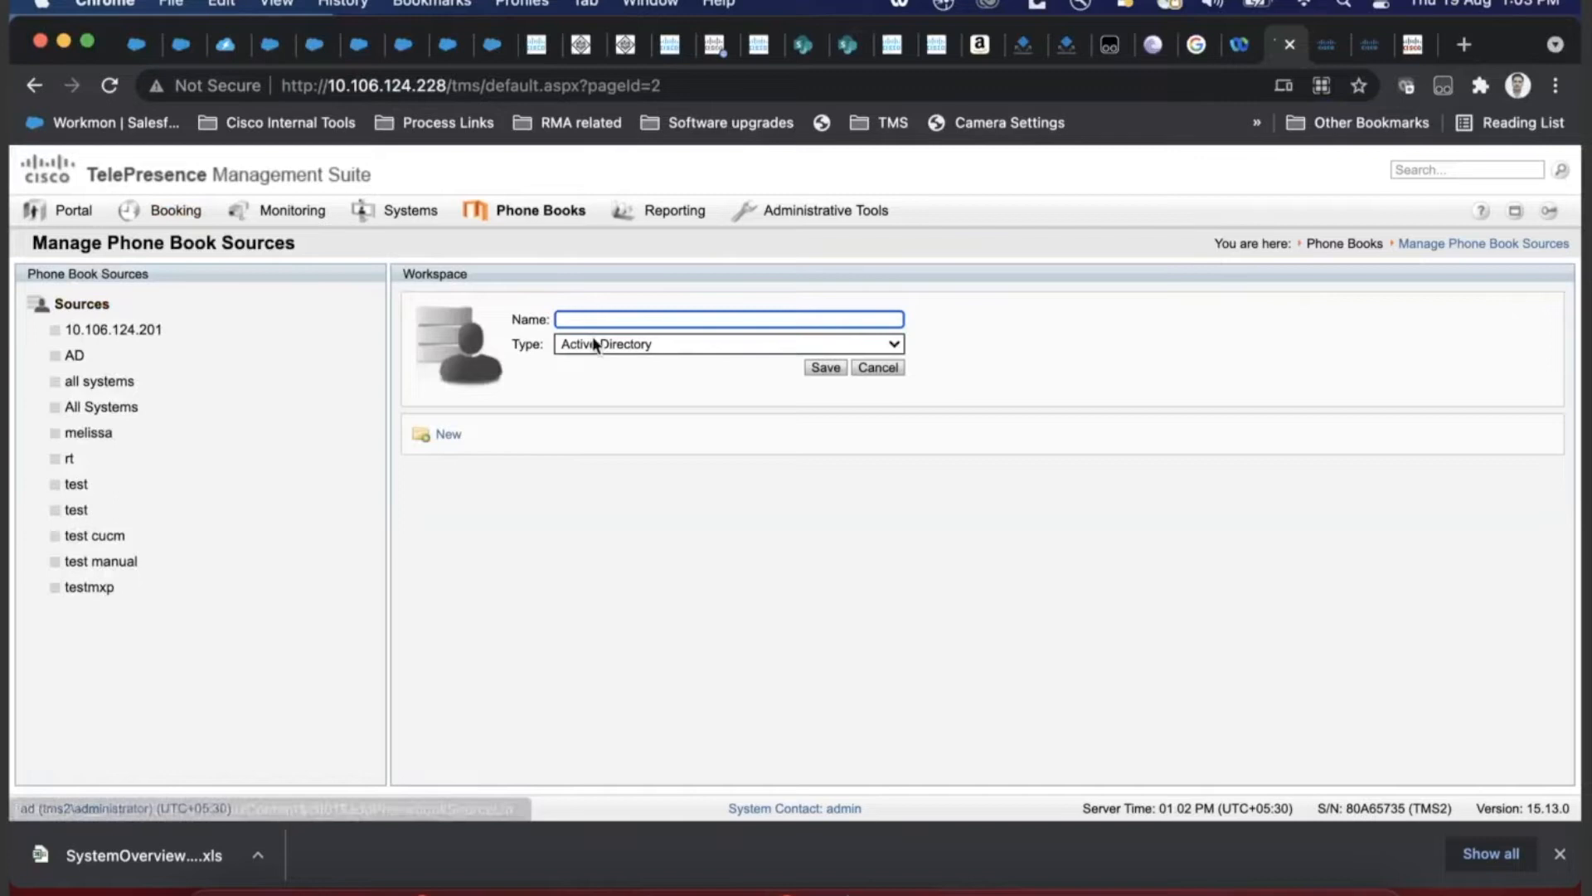
pyautogui.write('test')
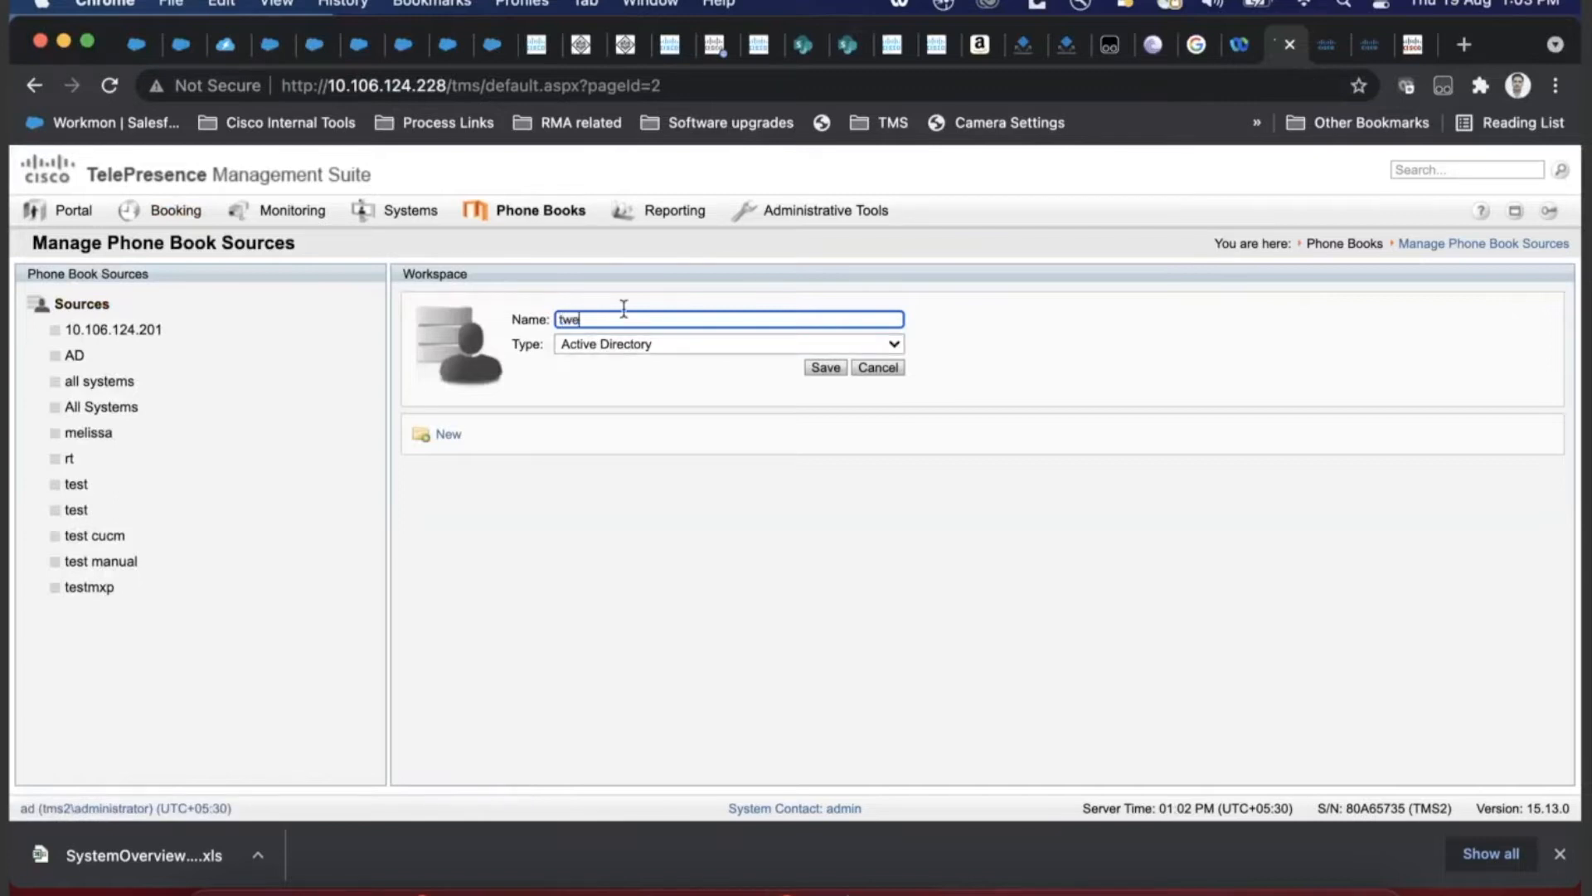
pyautogui.write(' AD')
pyautogui.click(834, 366)
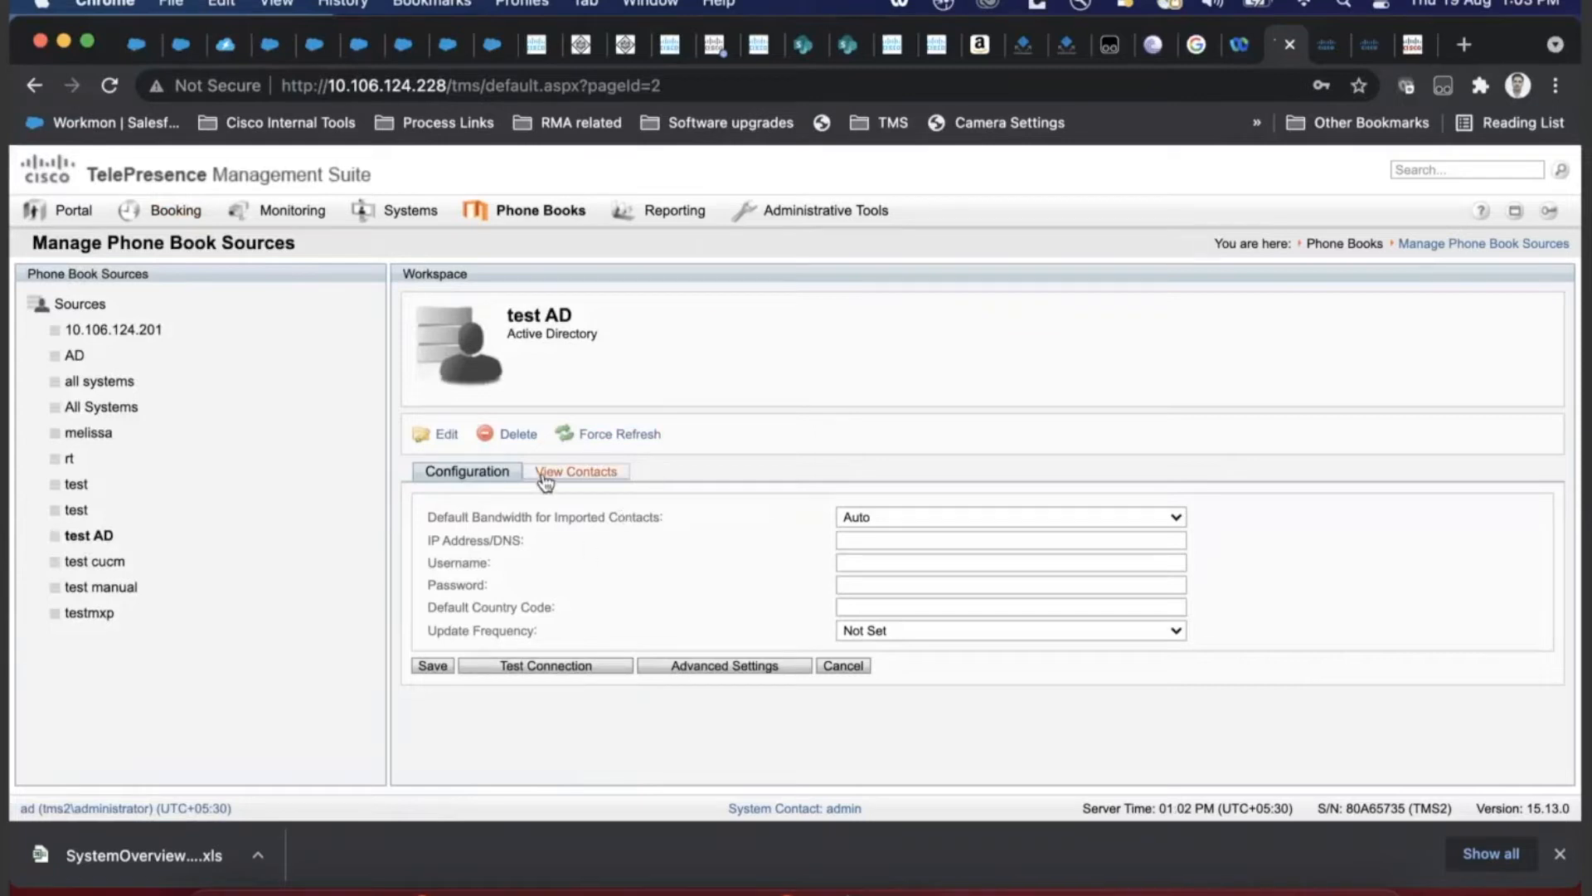
# - Go through test AD's connection fields, leaving the default bandwidth at Auto
pyautogui.click(883, 512)
pyautogui.click(788, 531)
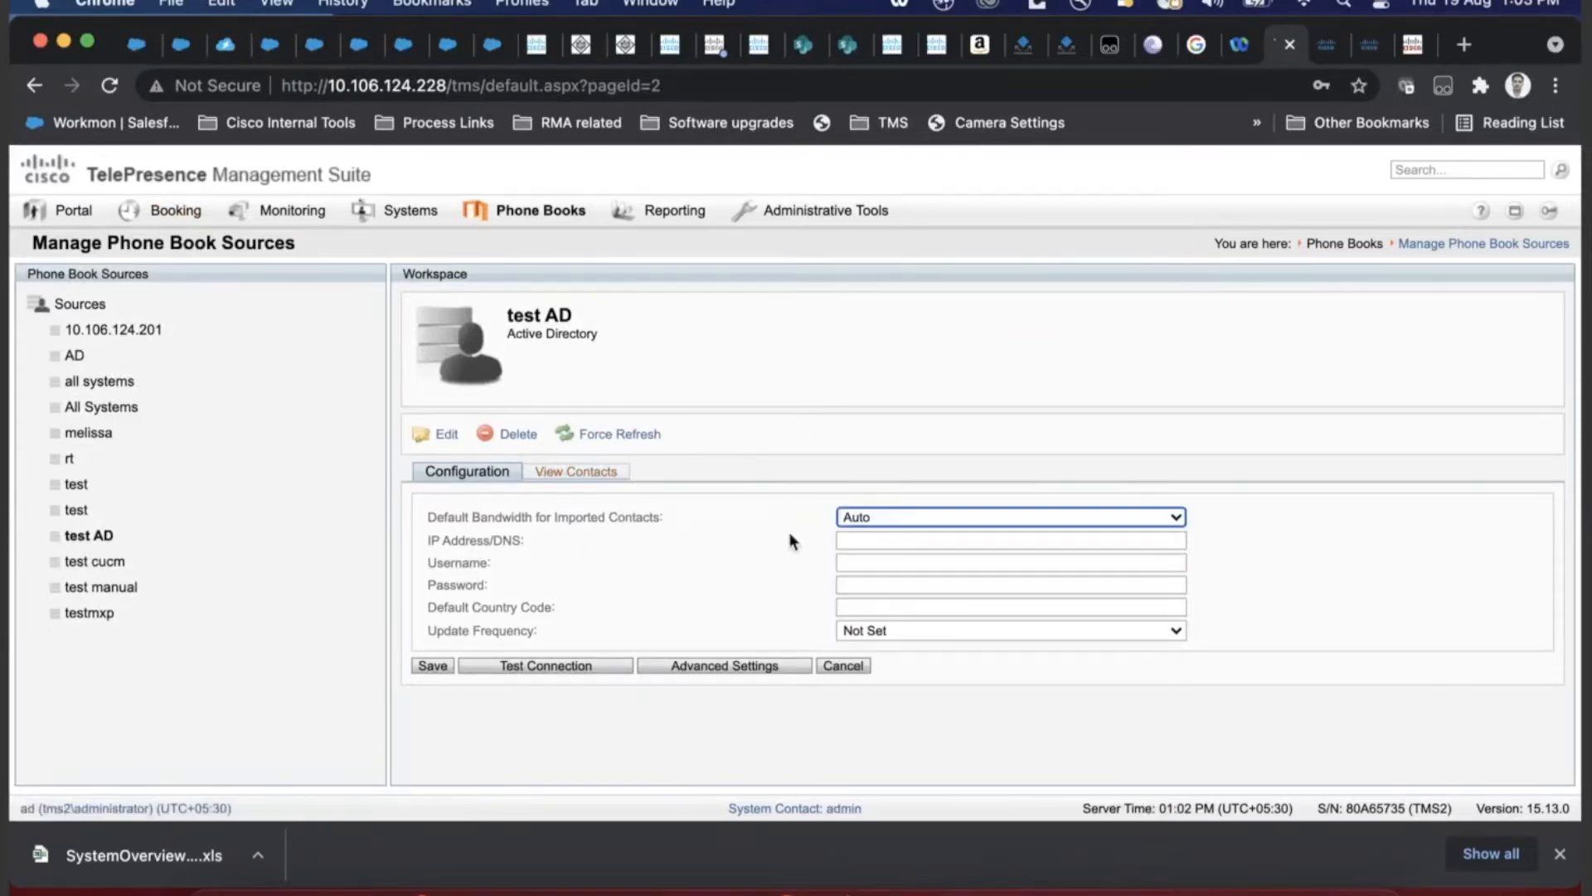
pyautogui.click(976, 540)
pyautogui.click(906, 520)
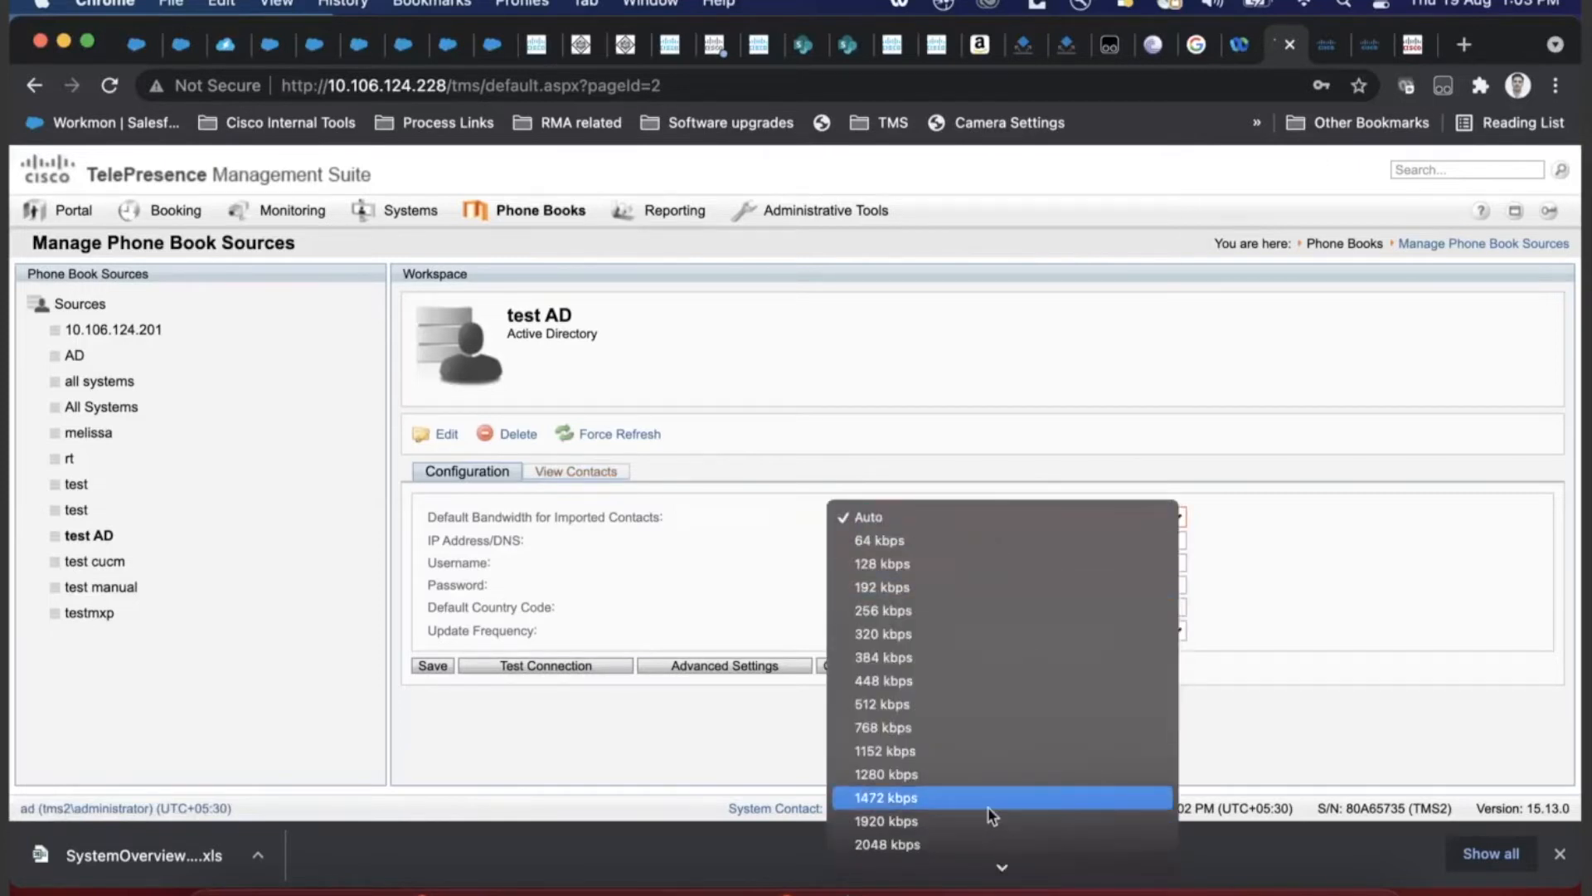
pyautogui.moveTo(988, 866)
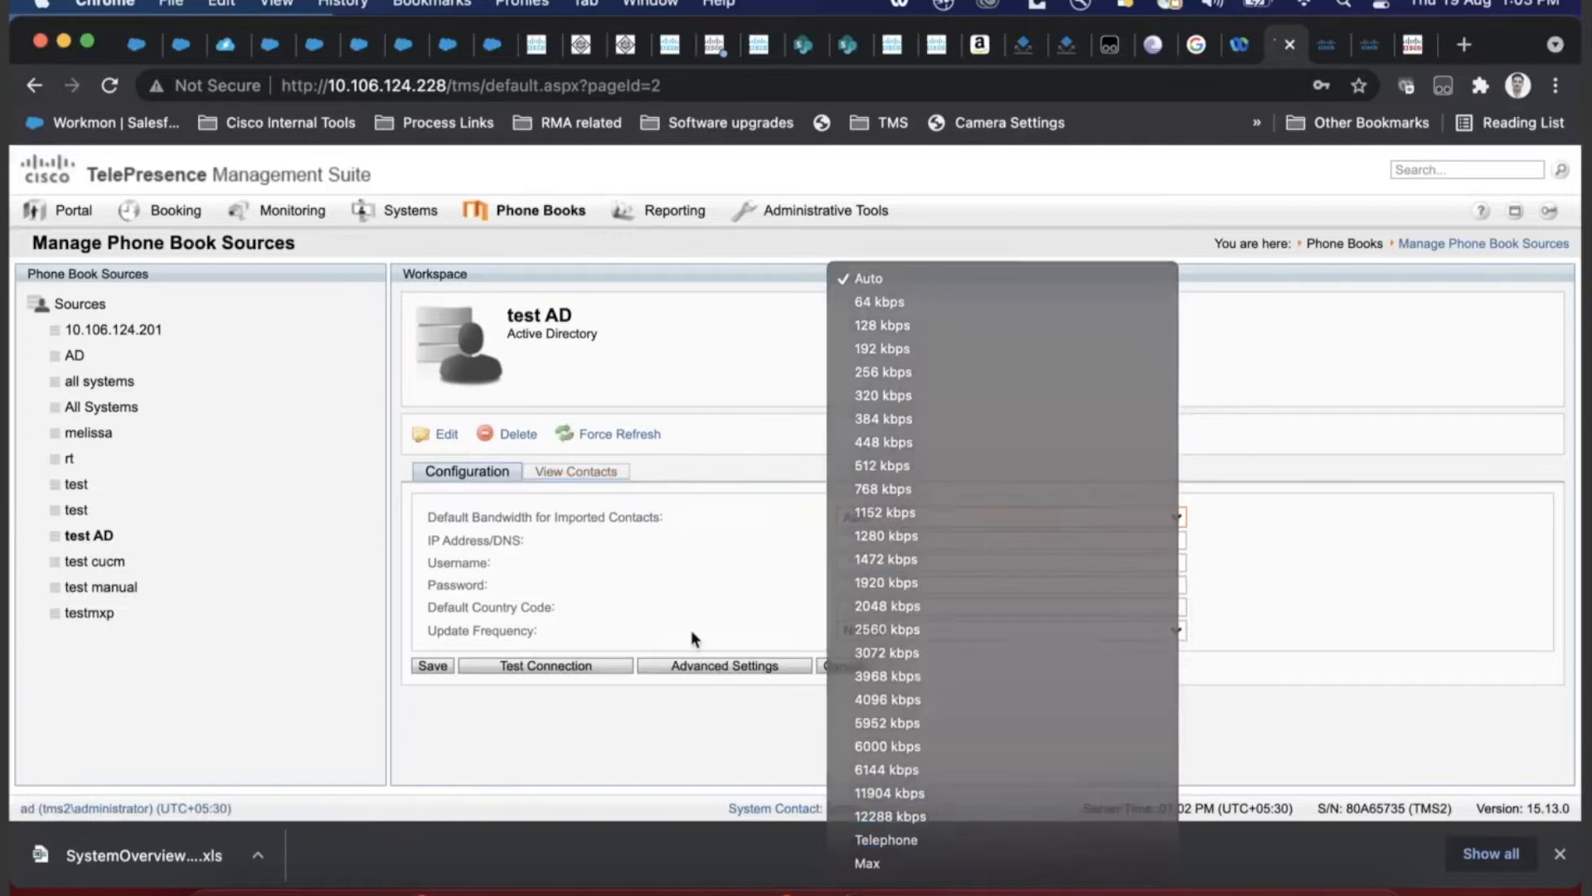
pyautogui.click(690, 629)
pyautogui.click(859, 540)
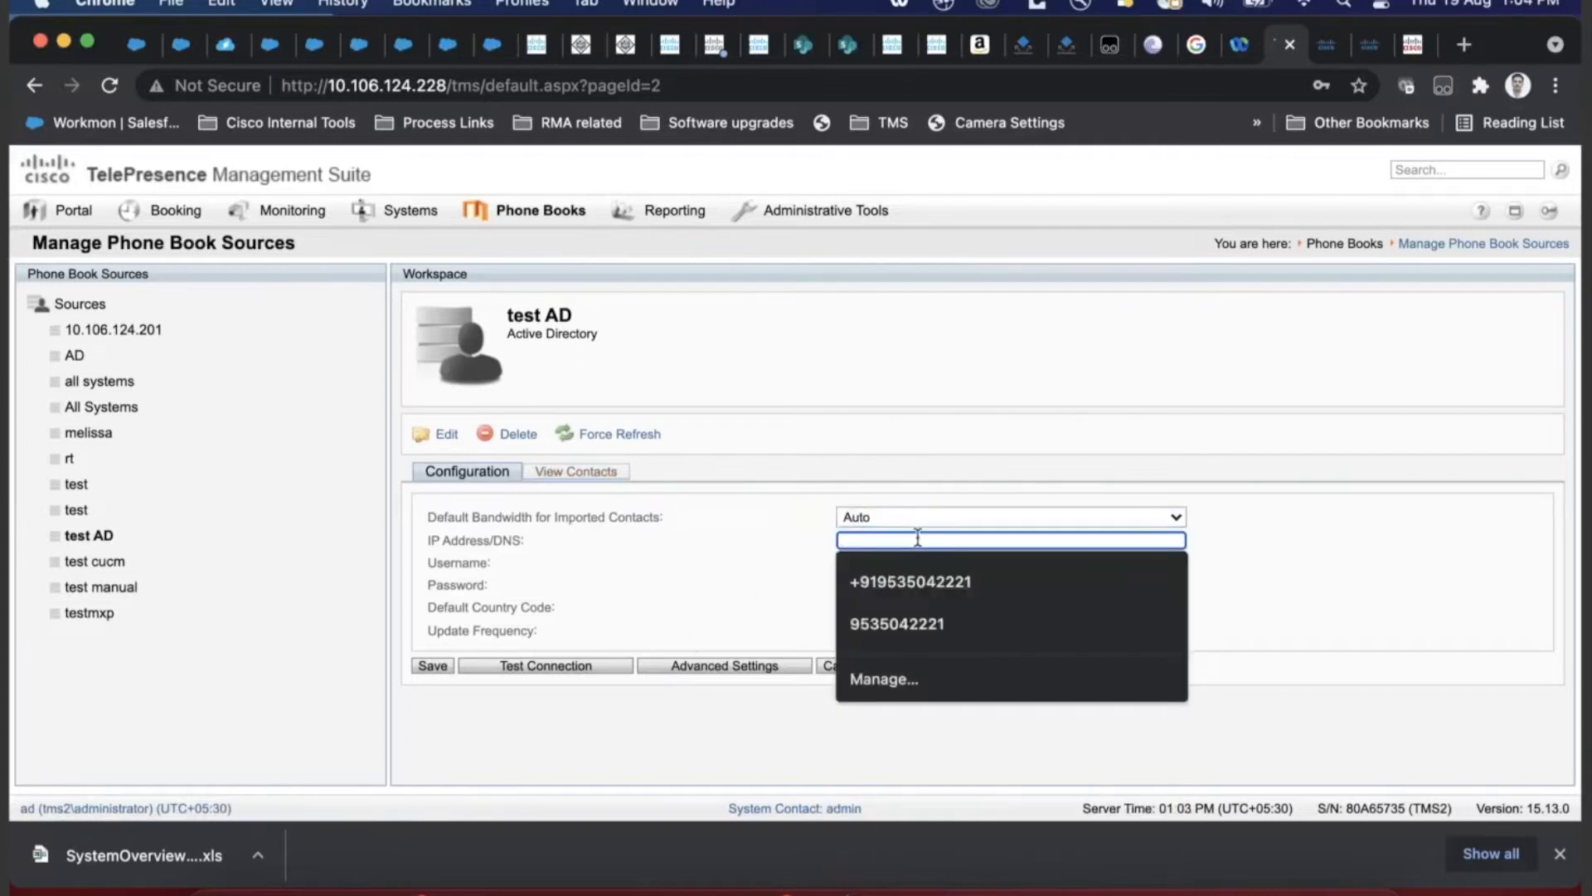
pyautogui.click(897, 530)
pyautogui.click(876, 563)
pyautogui.click(871, 573)
pyautogui.click(871, 571)
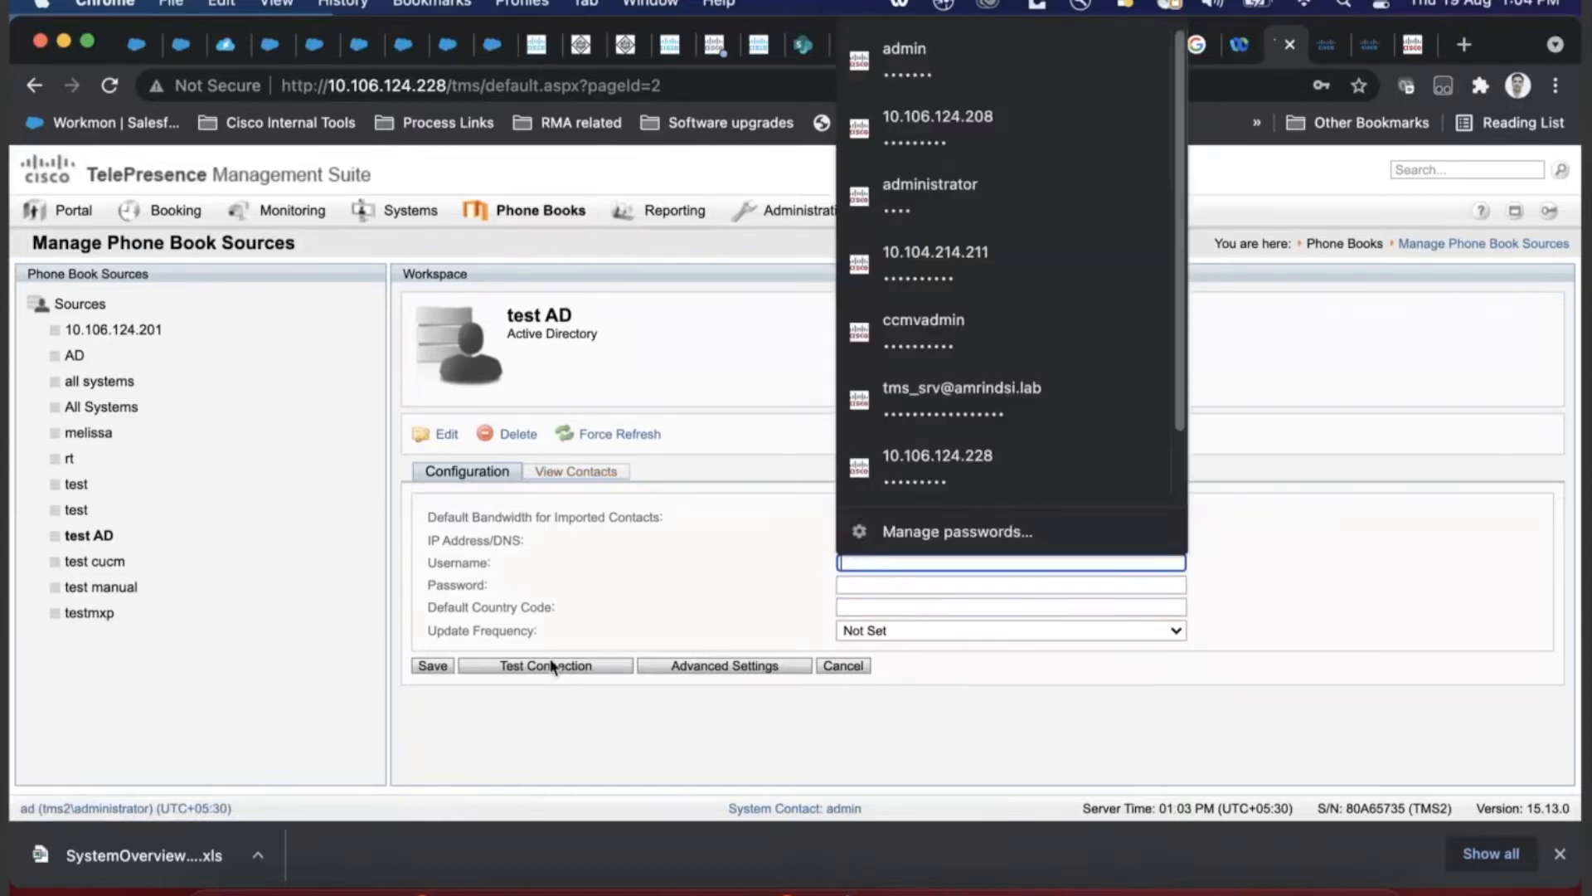
pyautogui.click(703, 673)
# - Reveal the advanced LDAP settings and clear the LDAP port number
pyautogui.click(703, 665)
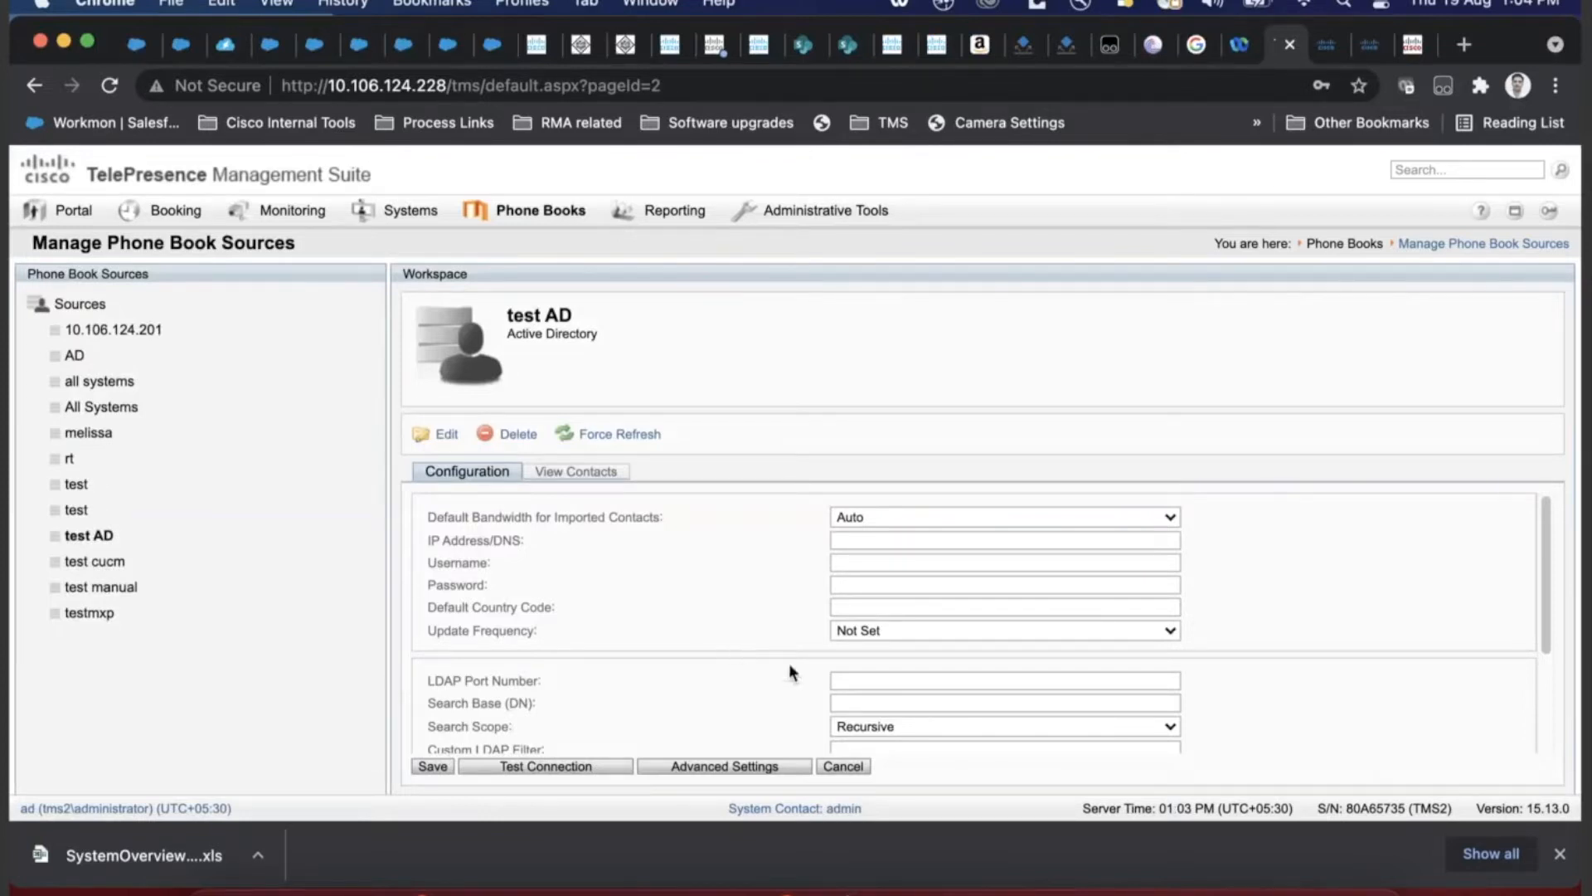
pyautogui.click(916, 704)
pyautogui.click(916, 730)
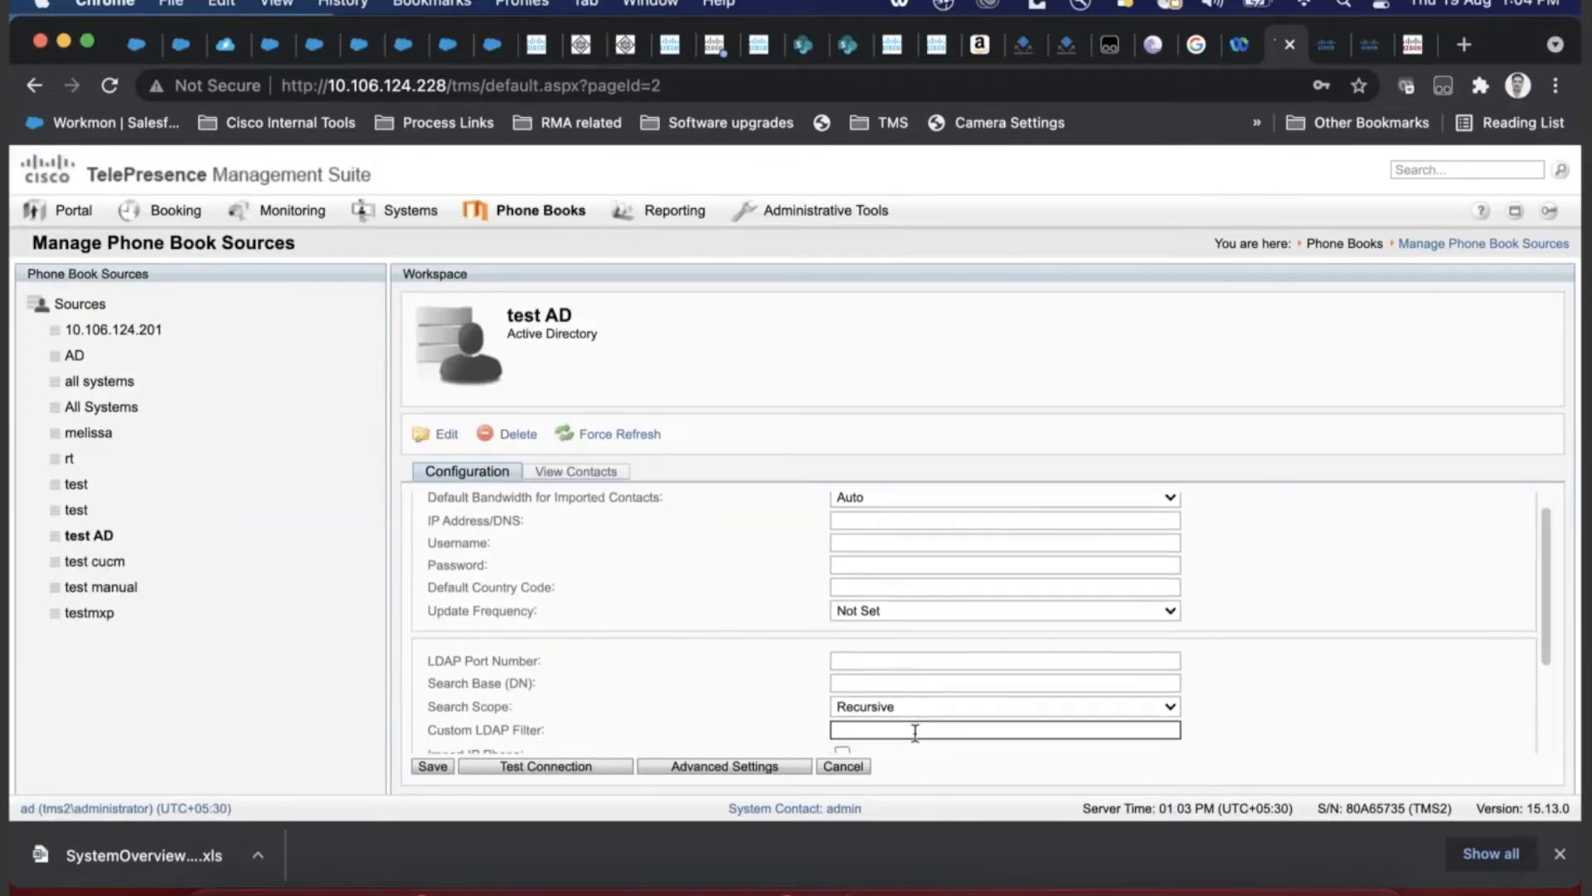
pyautogui.click(910, 660)
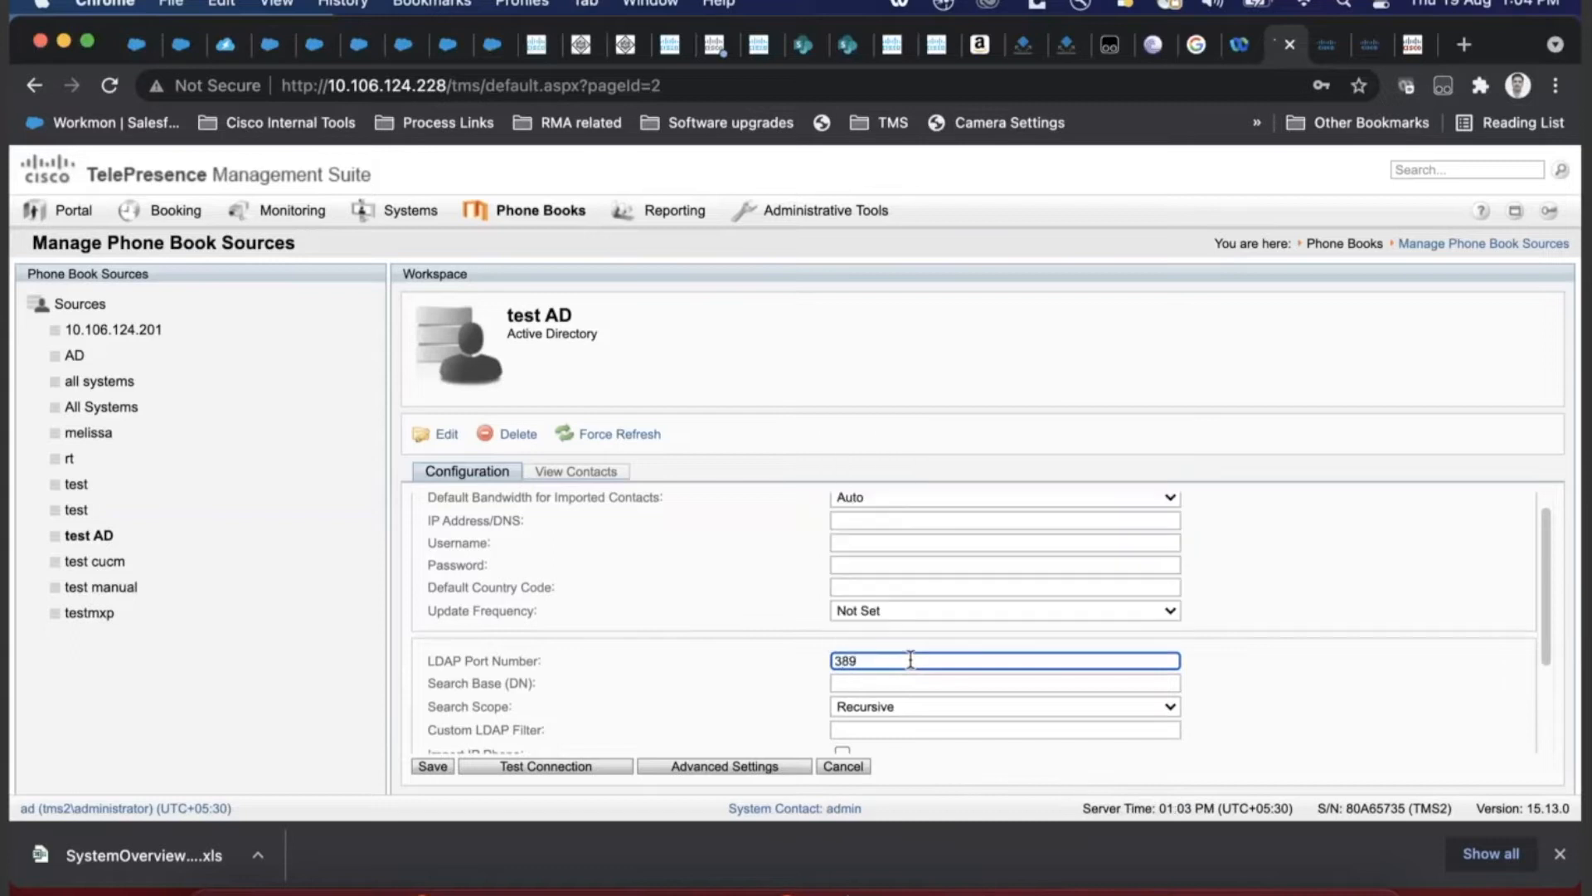
pyautogui.press('BackSpace')
pyautogui.press('BackSpace')
pyautogui.press('BackSpace')
pyautogui.scroll(-3, 849, 707)
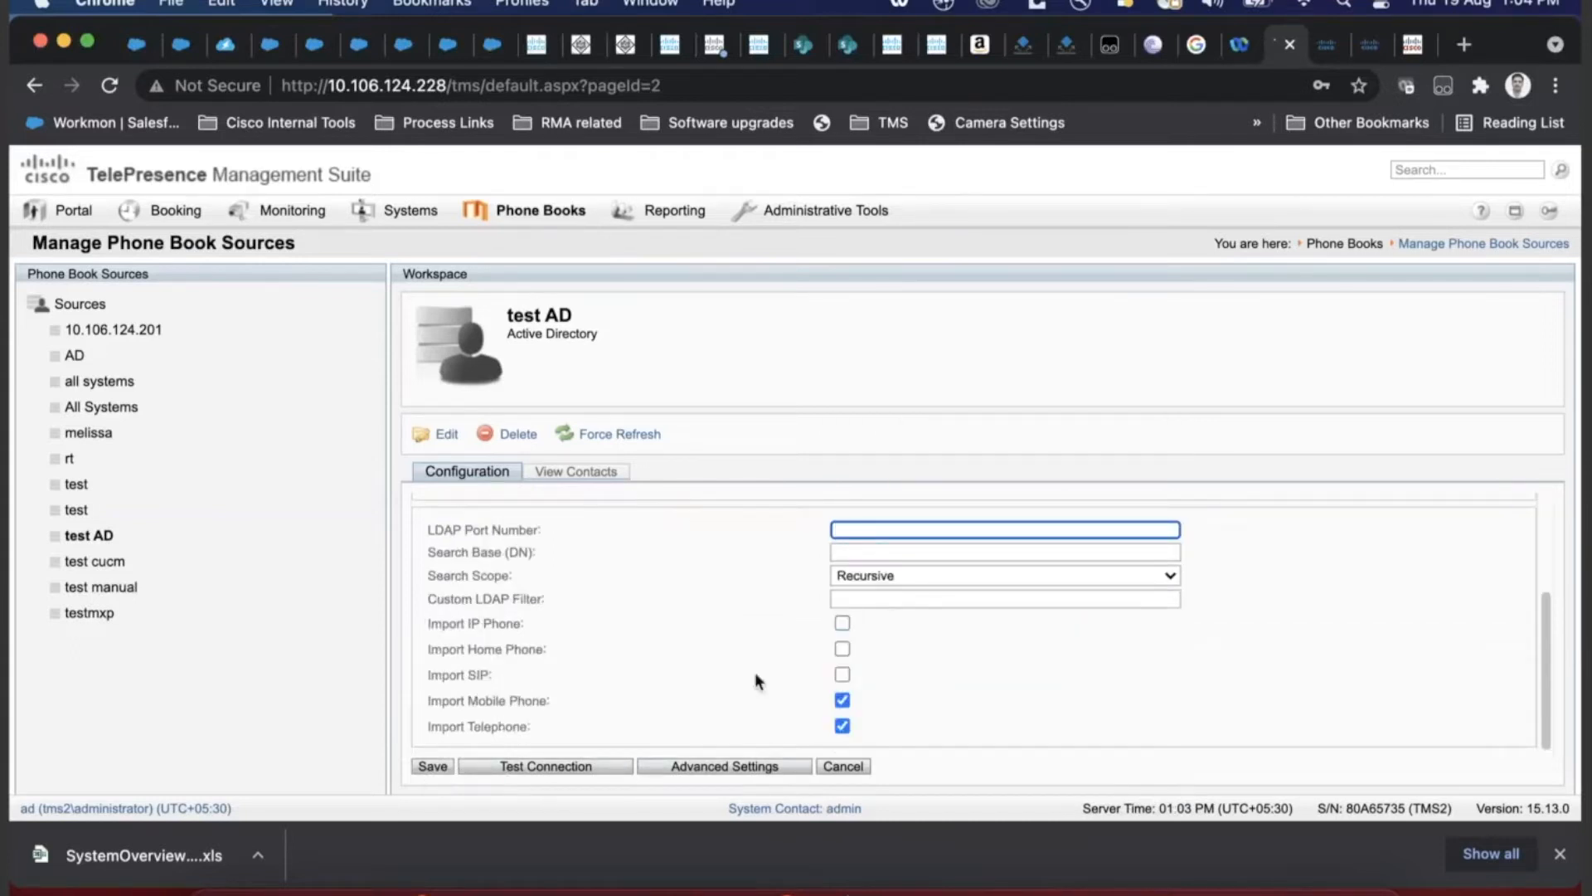
# - Leave Import IP Phone and Home Phone ticked, SIP unticked, then view test AD's contacts
pyautogui.click(843, 674)
pyautogui.click(842, 648)
pyautogui.click(842, 623)
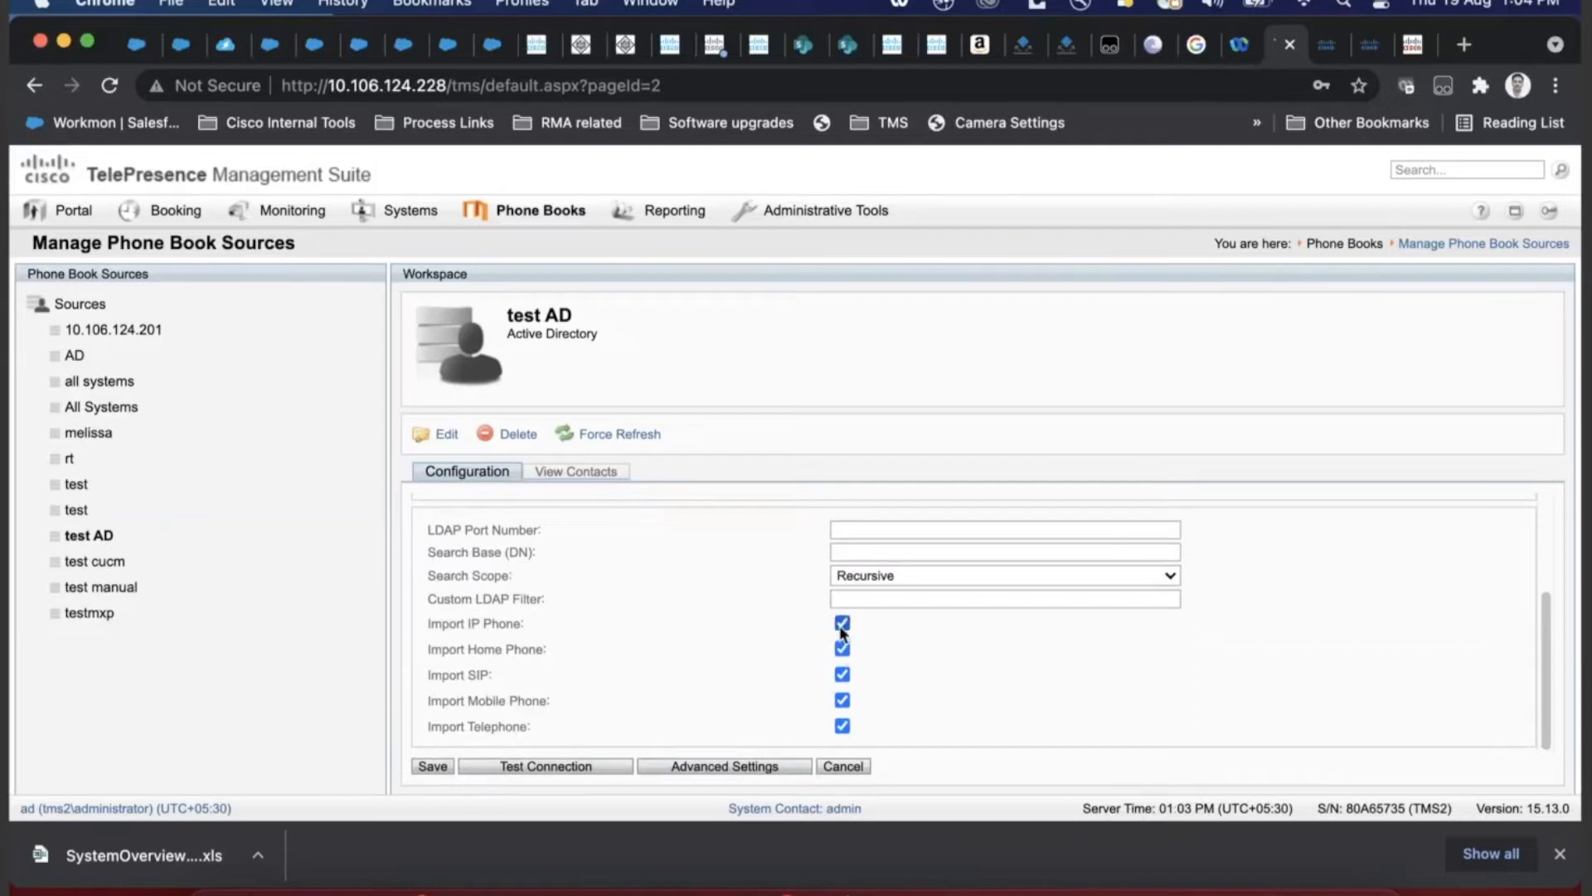
pyautogui.click(842, 649)
pyautogui.click(842, 623)
pyautogui.click(843, 624)
pyautogui.click(843, 649)
pyautogui.click(842, 674)
pyautogui.moveTo(906, 738); pyautogui.dragTo(424, 632)
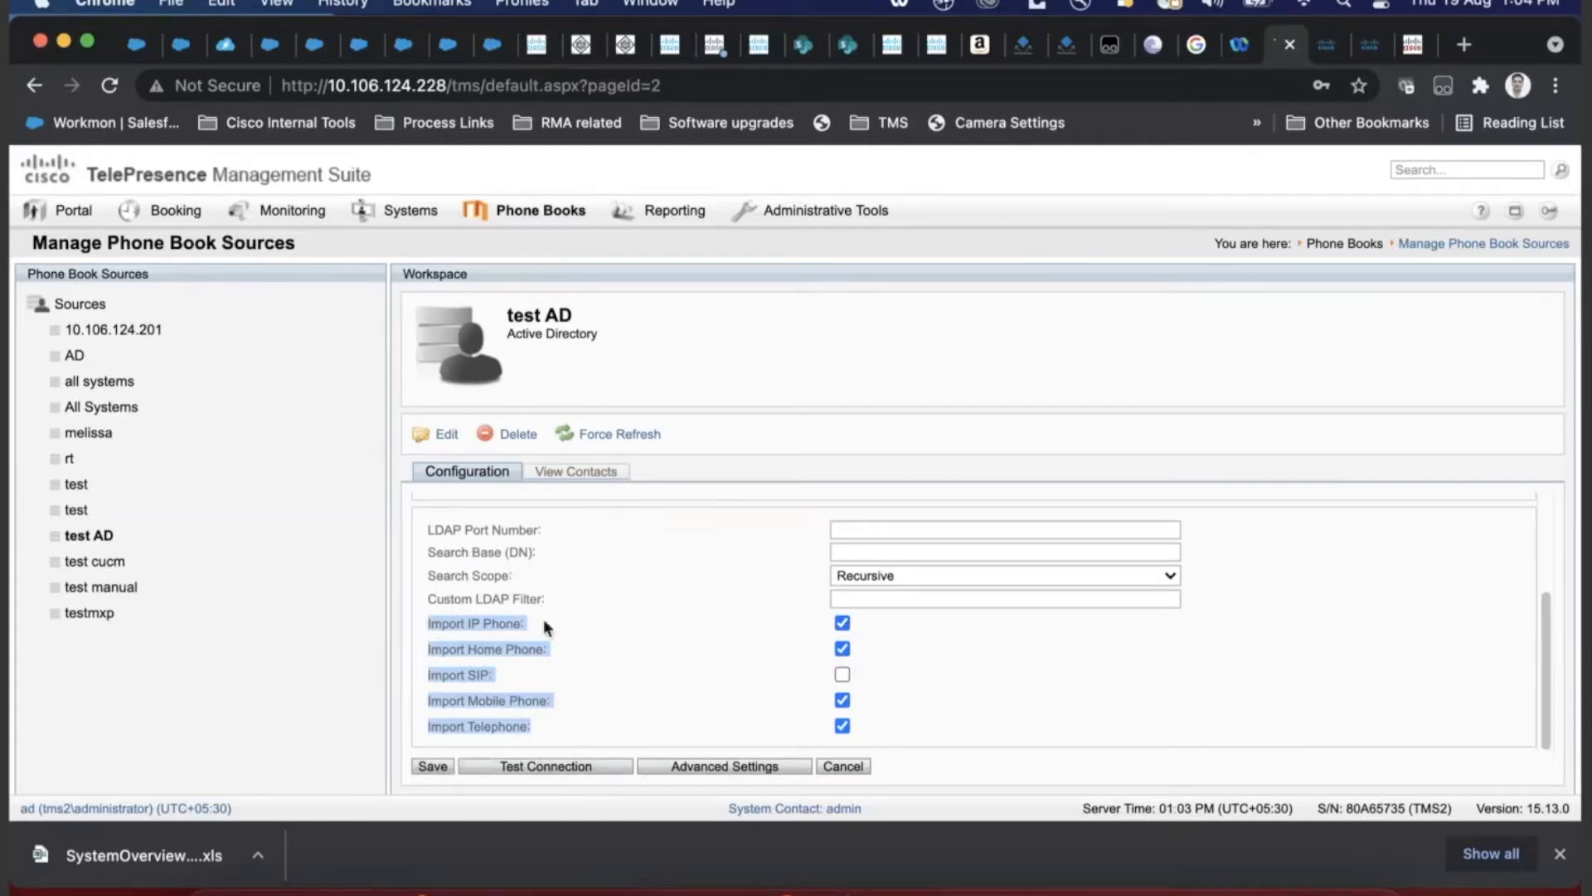
pyautogui.click(572, 471)
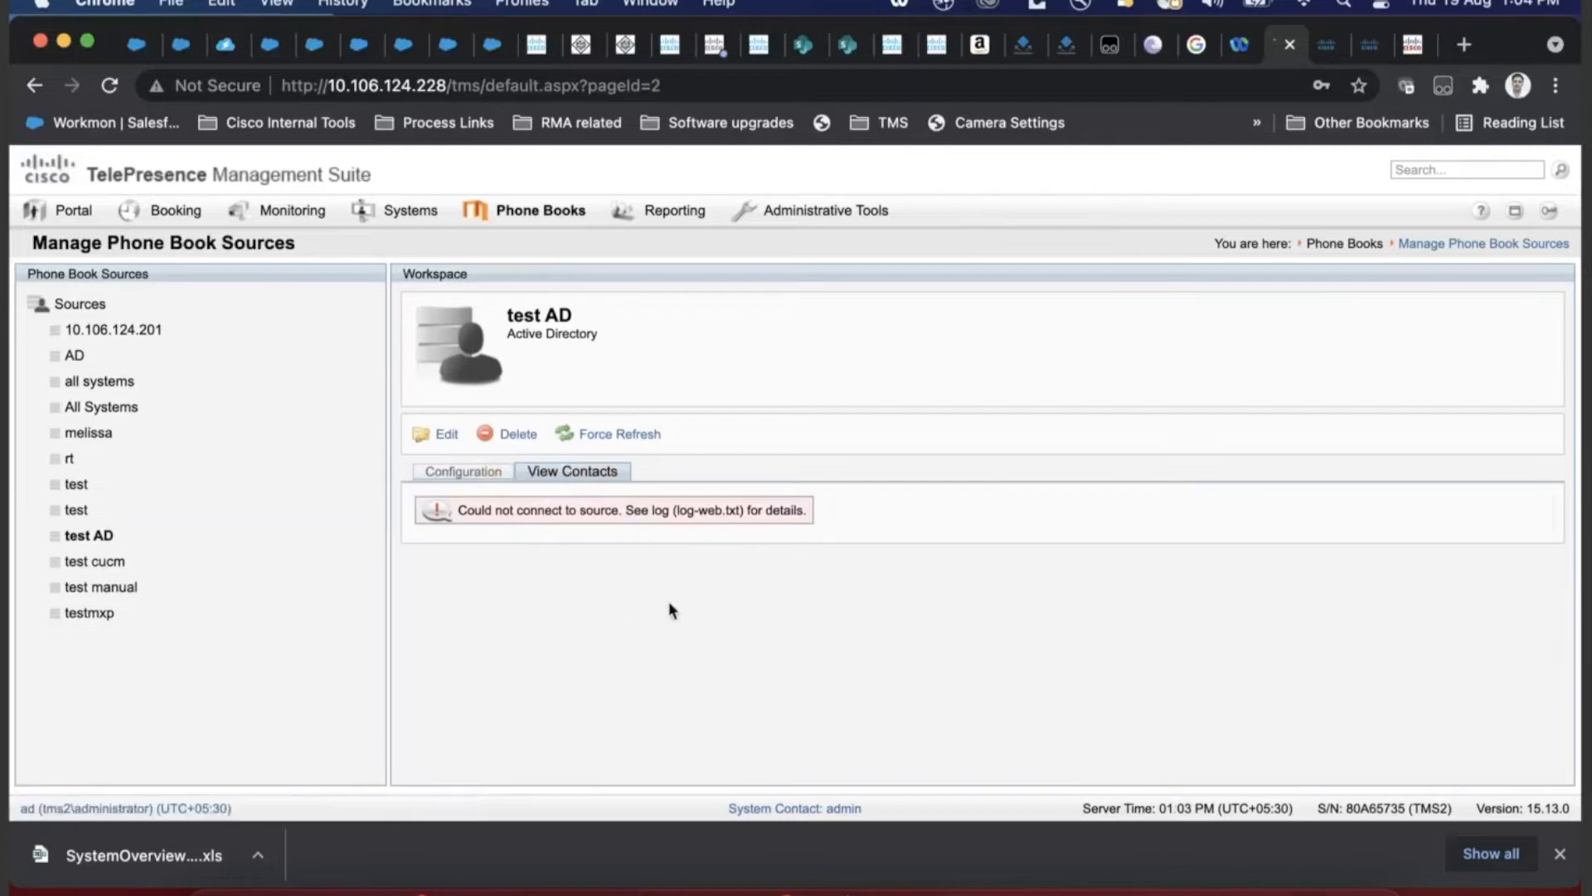
# - Switch between test AD's Configuration and View Contacts tabs, then return to the Sources overview
pyautogui.click(494, 471)
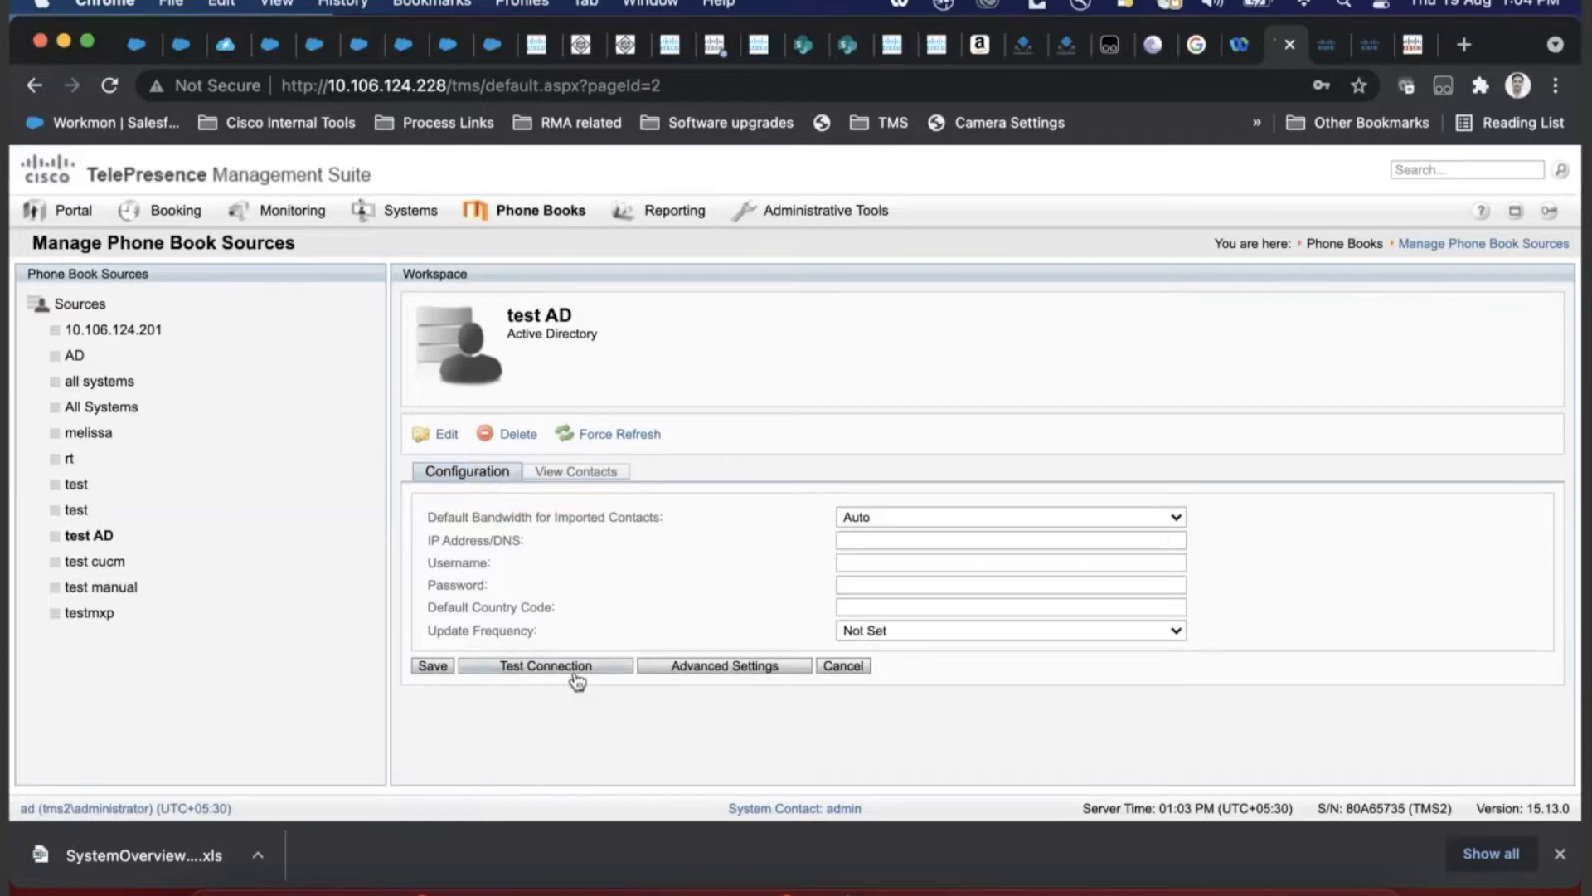
pyautogui.click(605, 471)
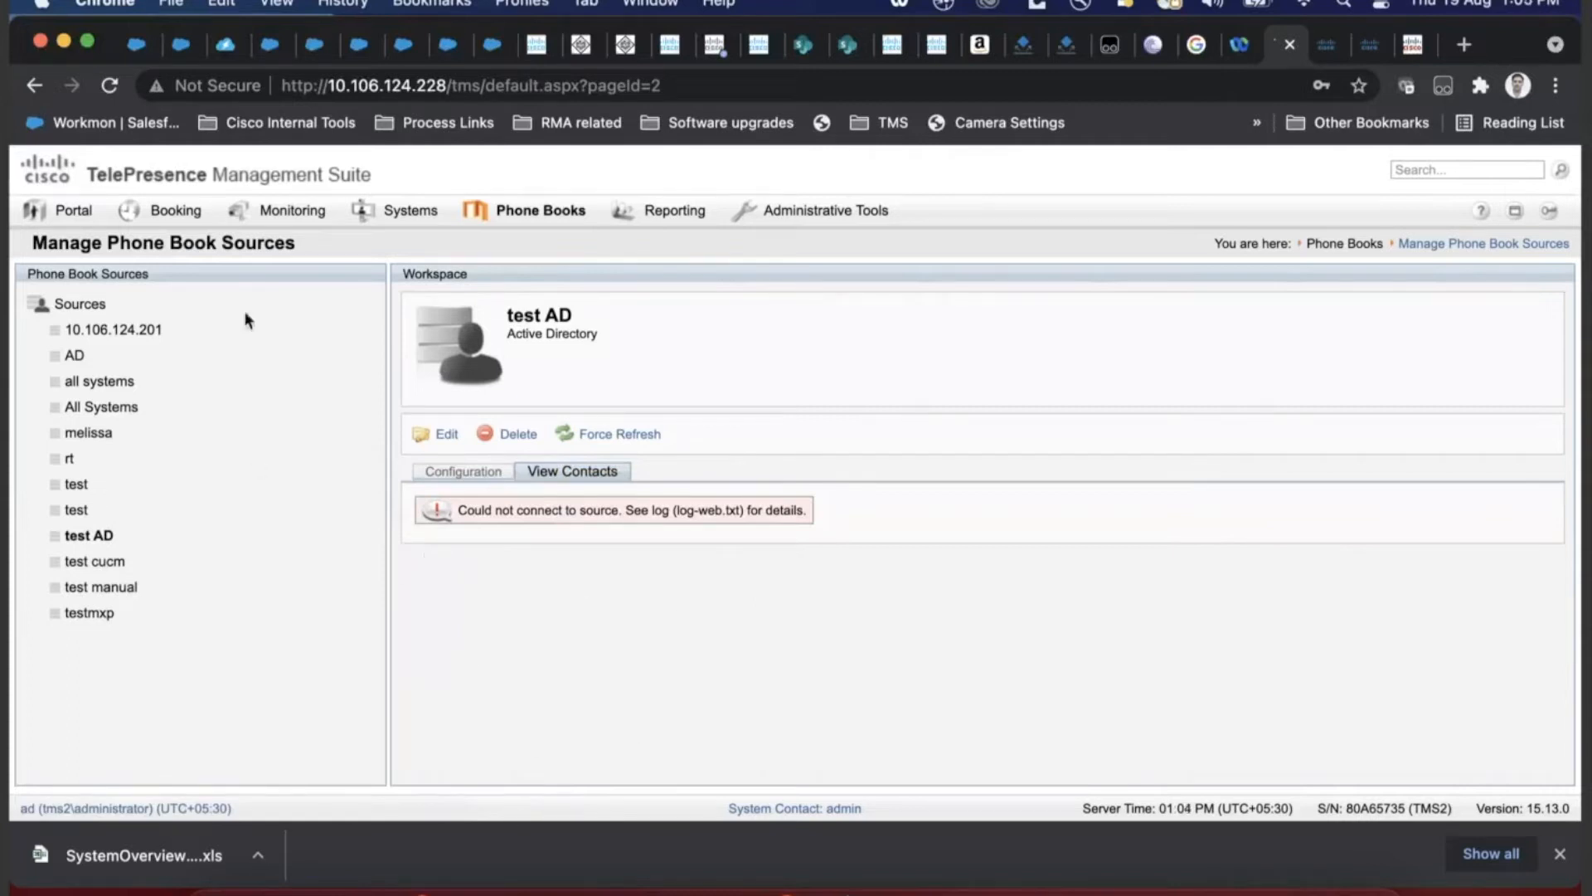
pyautogui.moveTo(299, 242); pyautogui.dragTo(35, 241)
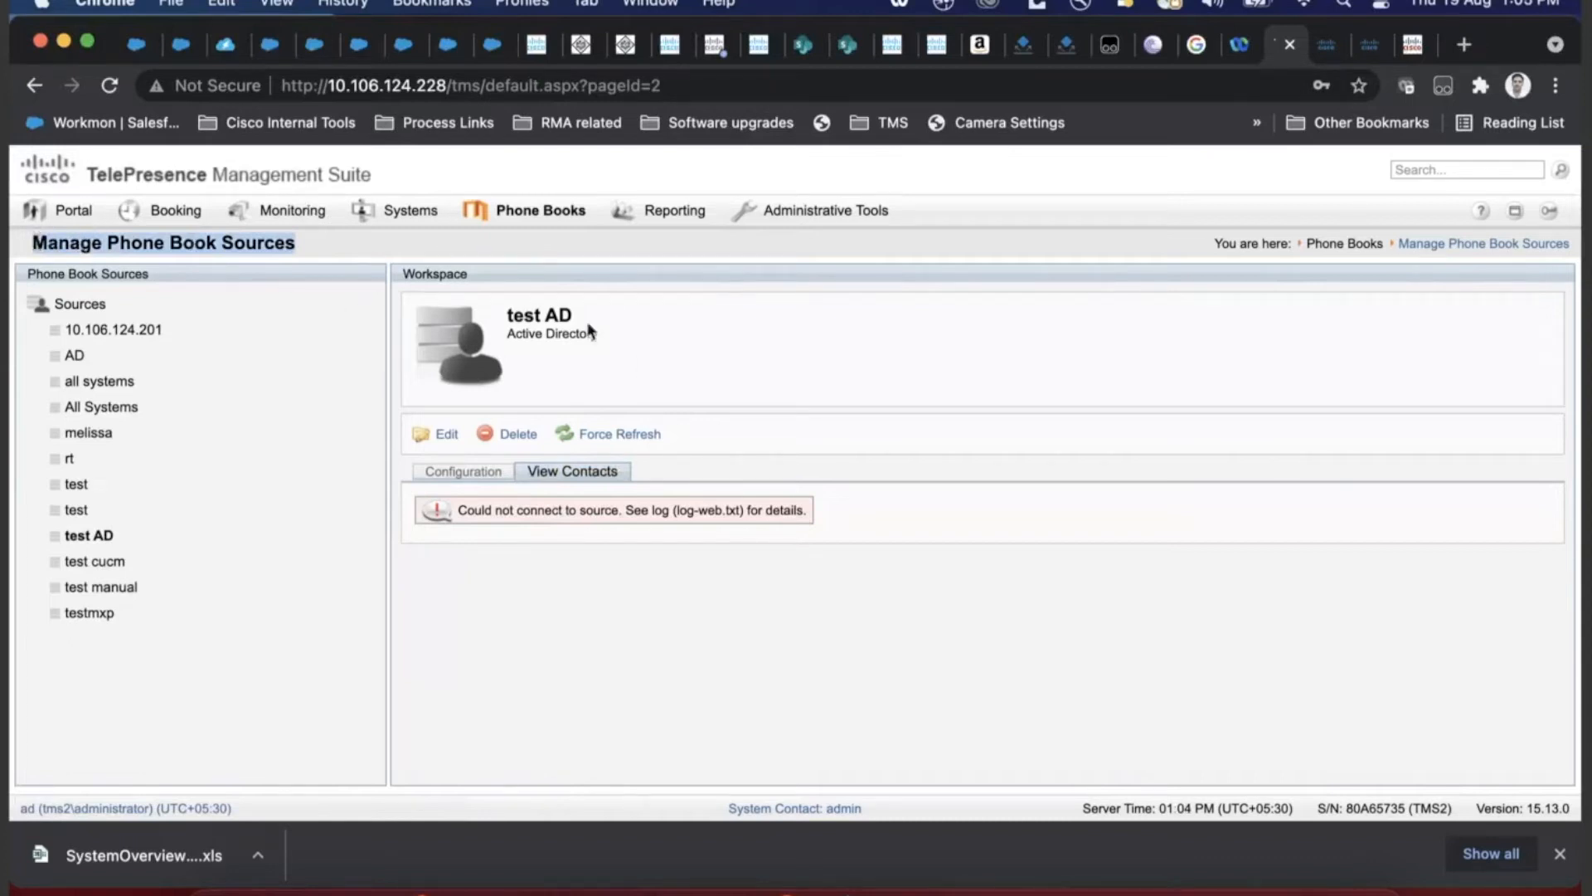
pyautogui.moveTo(614, 340); pyautogui.dragTo(510, 331)
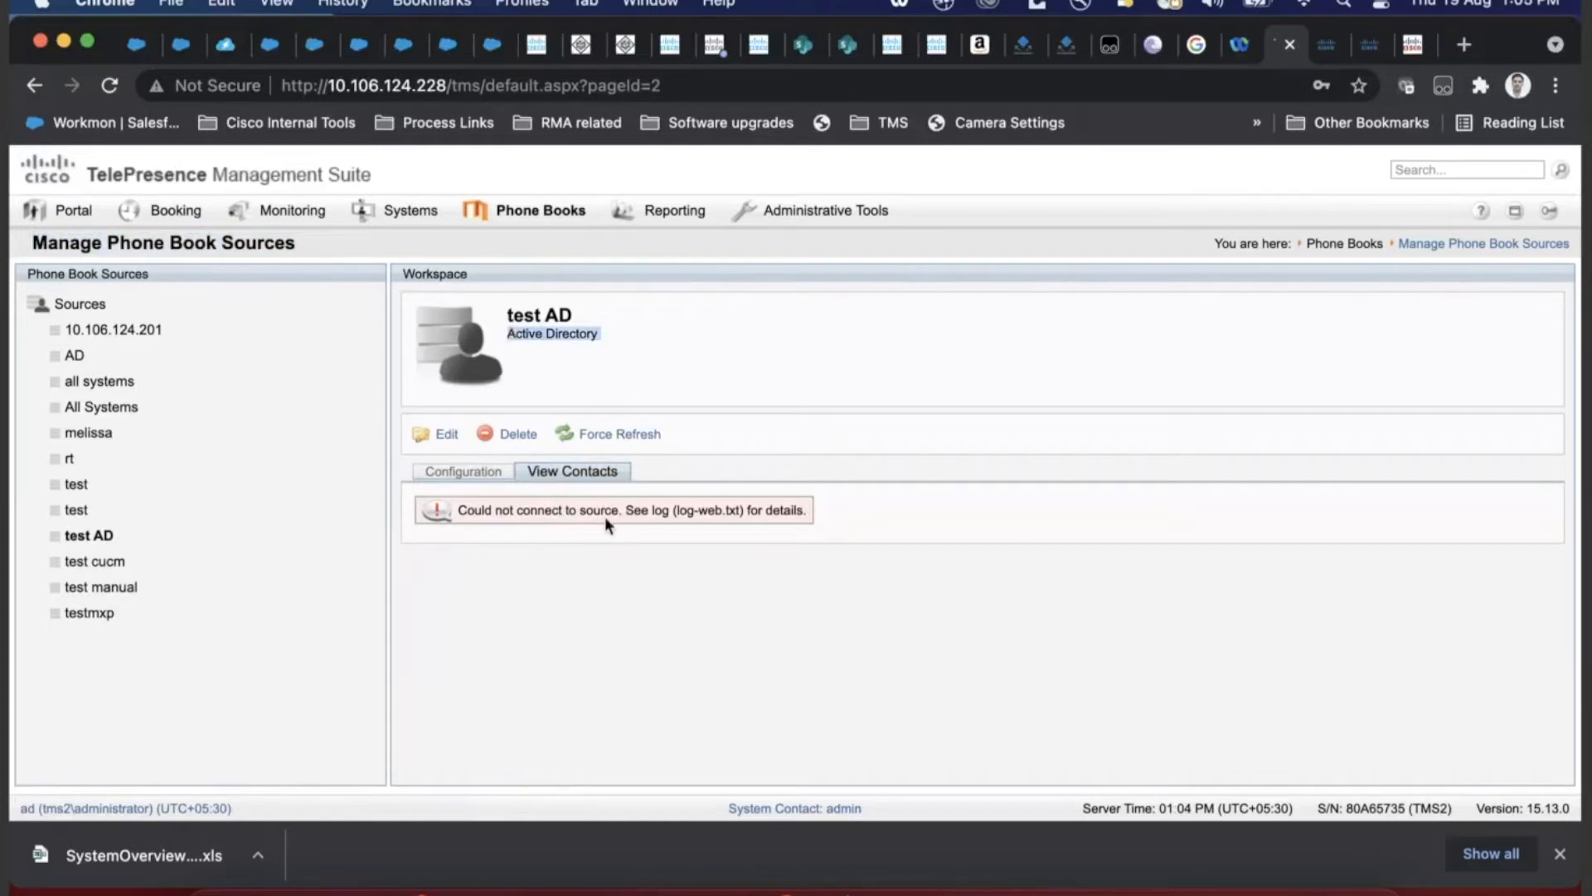
pyautogui.click(598, 340)
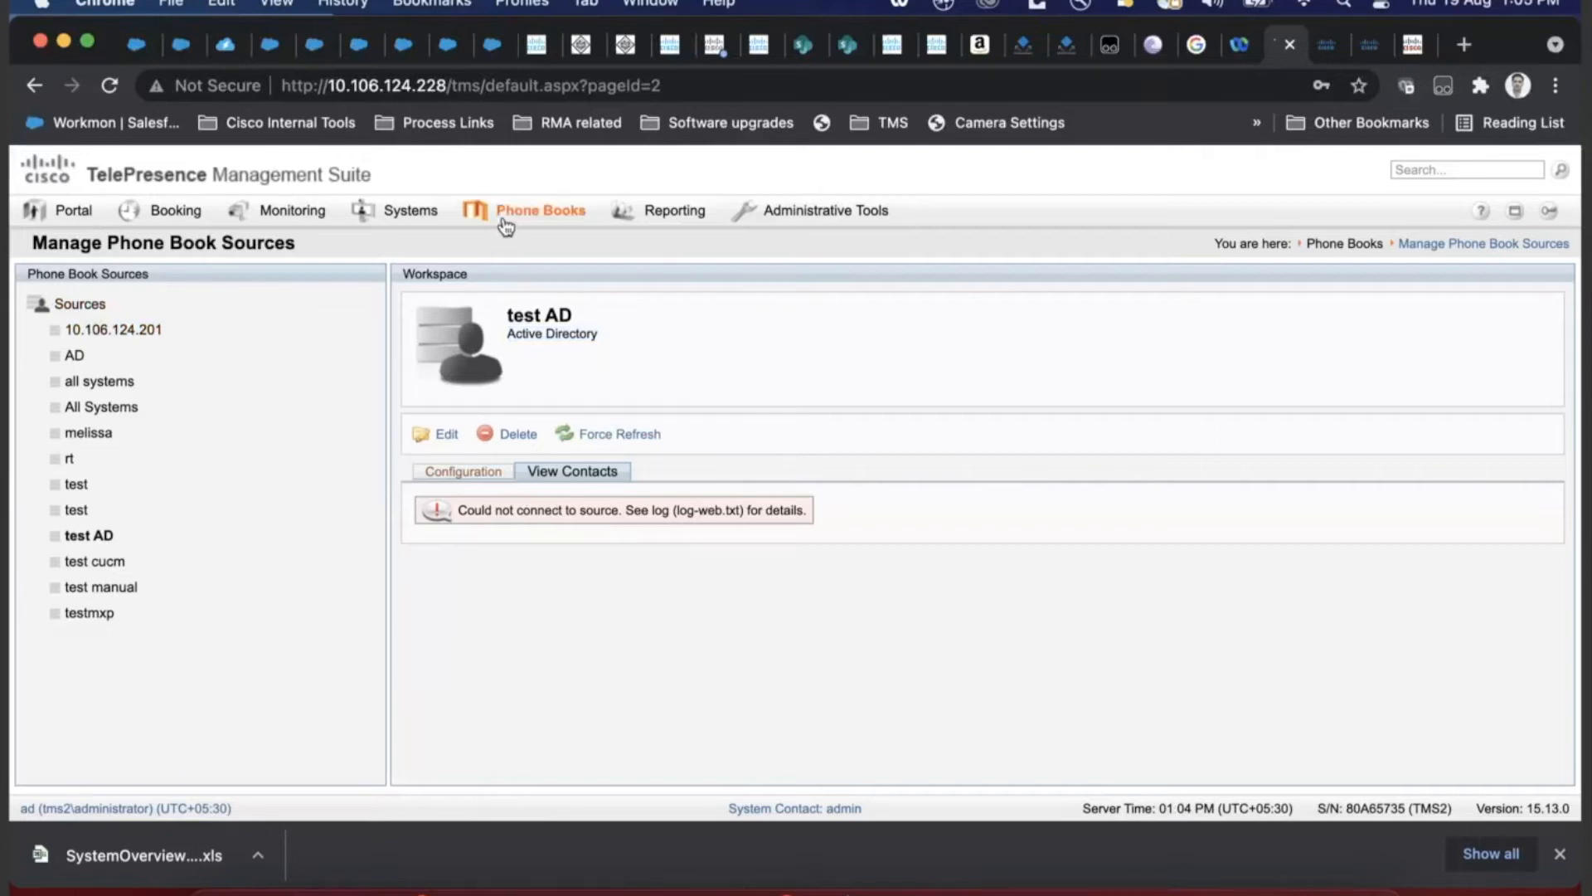
pyautogui.moveTo(507, 214)
pyautogui.click(92, 305)
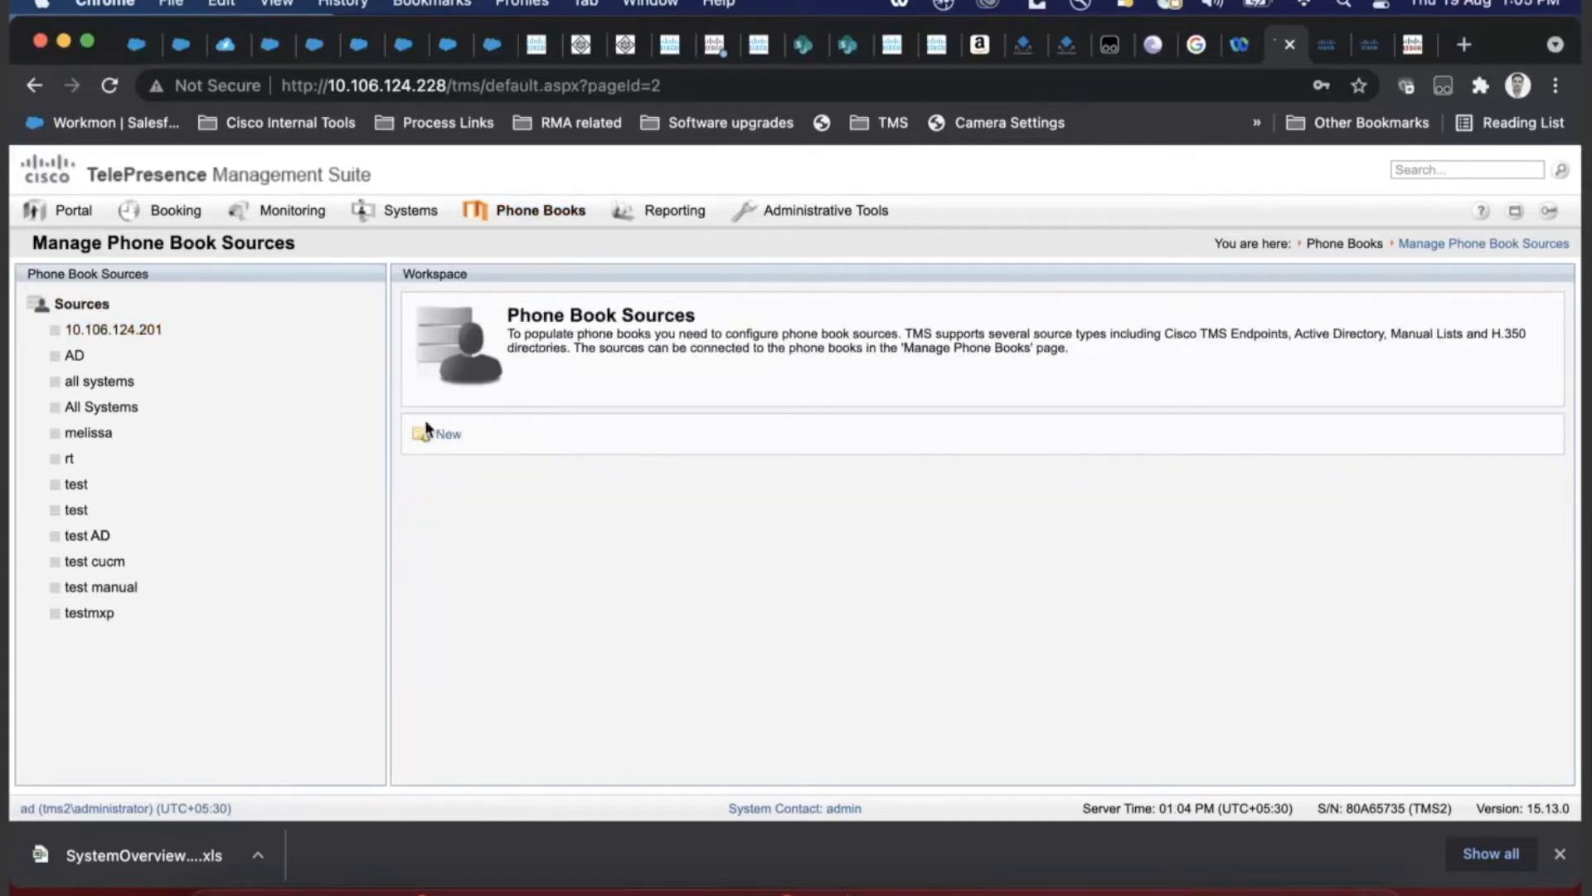
# - Create and save a Manual List source 'manual test', then start a new contact in it
pyautogui.click(448, 434)
pyautogui.click(655, 345)
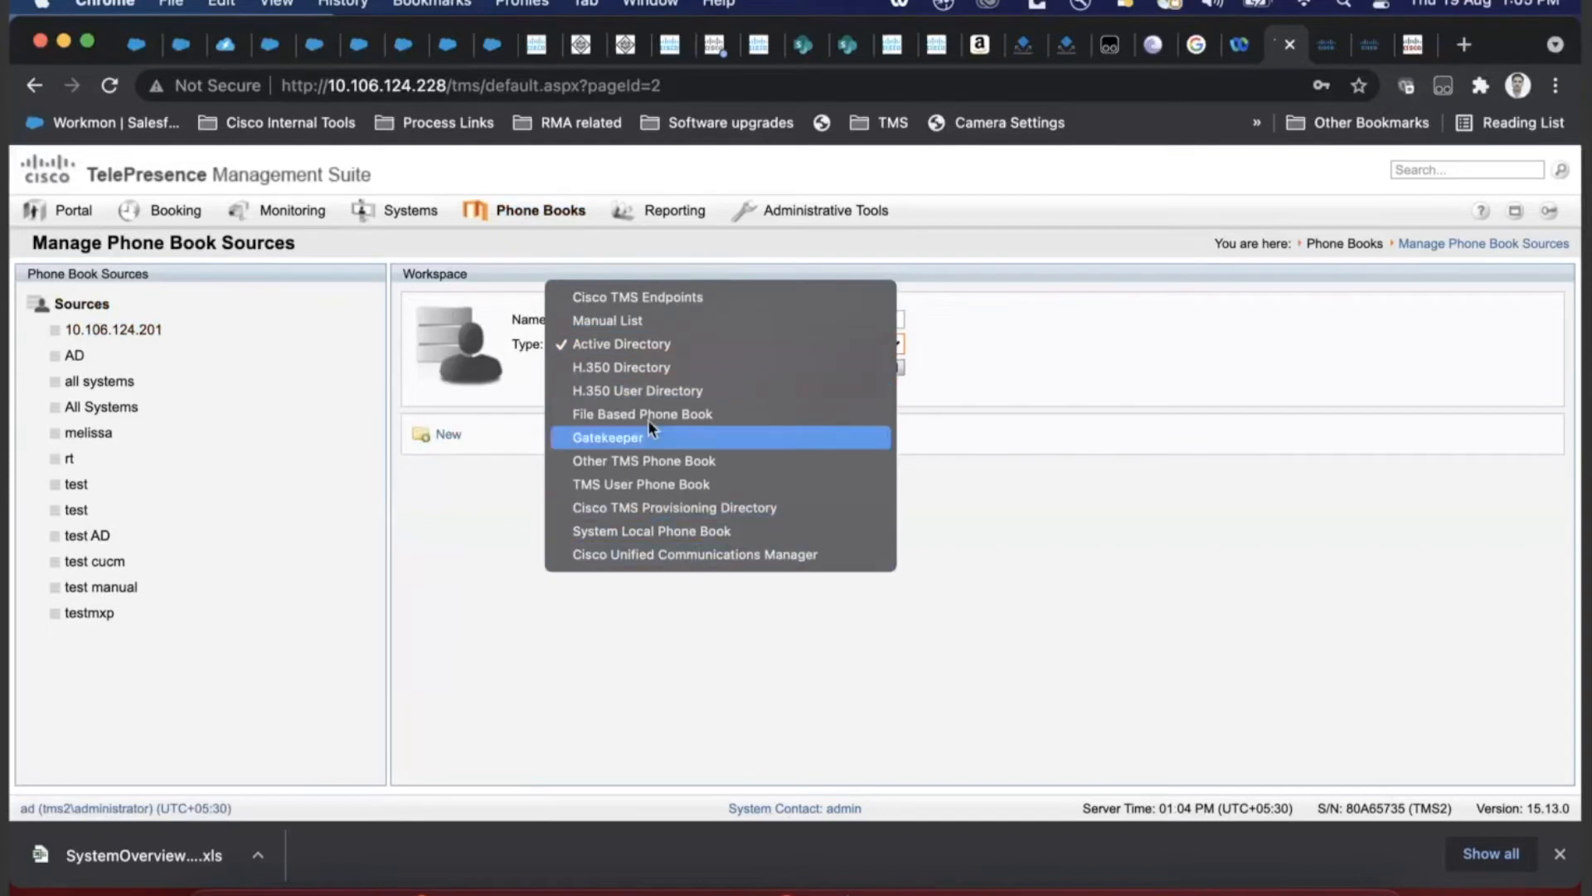
pyautogui.click(645, 328)
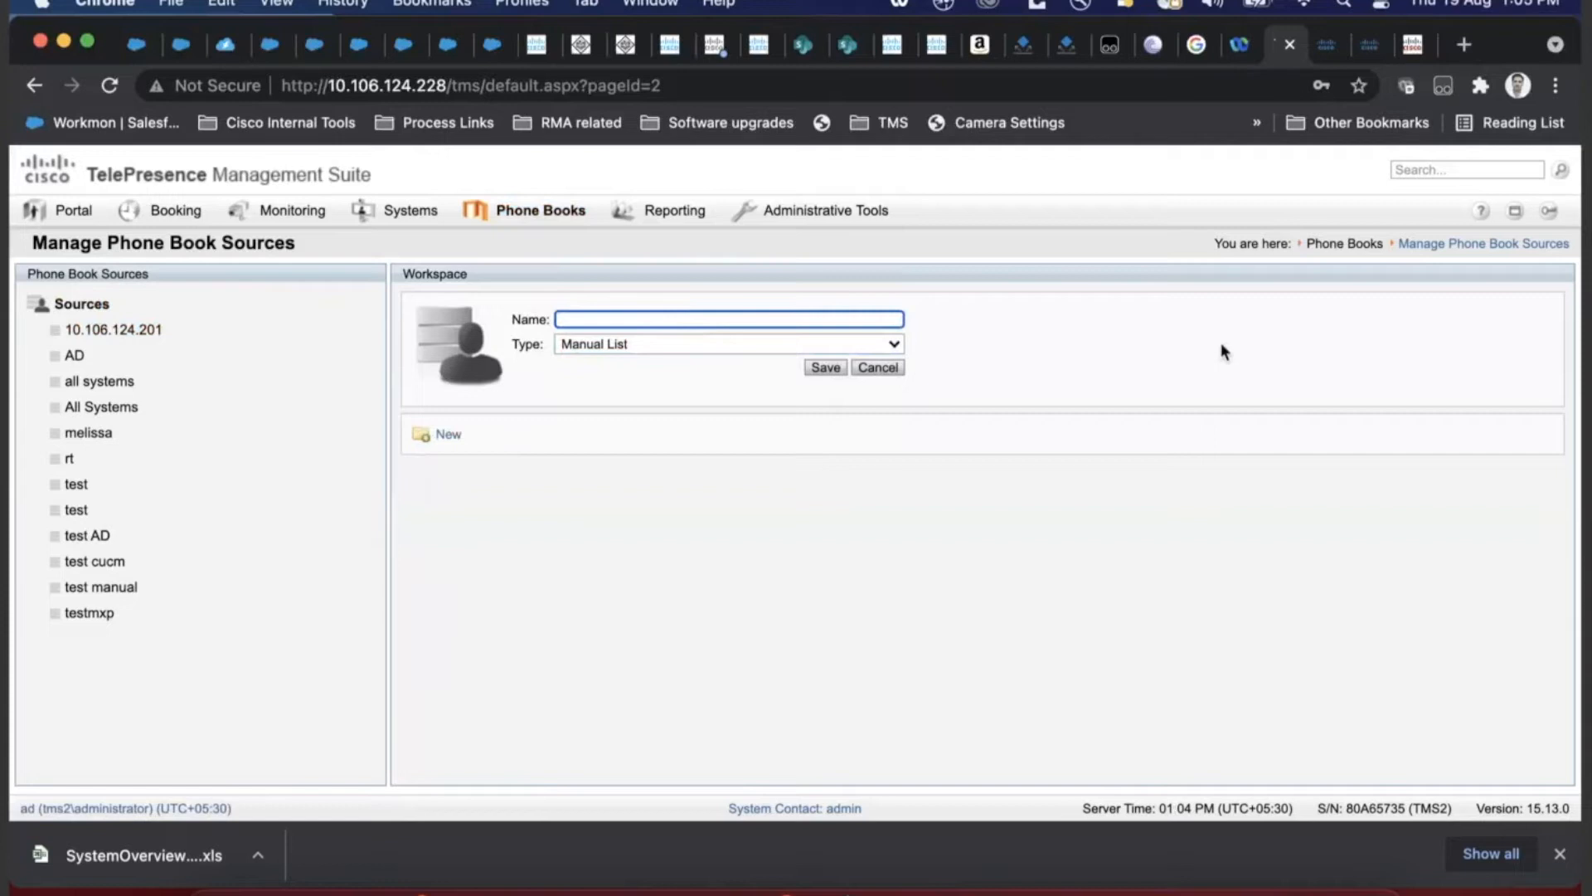
pyautogui.write('manual test')
pyautogui.click(816, 367)
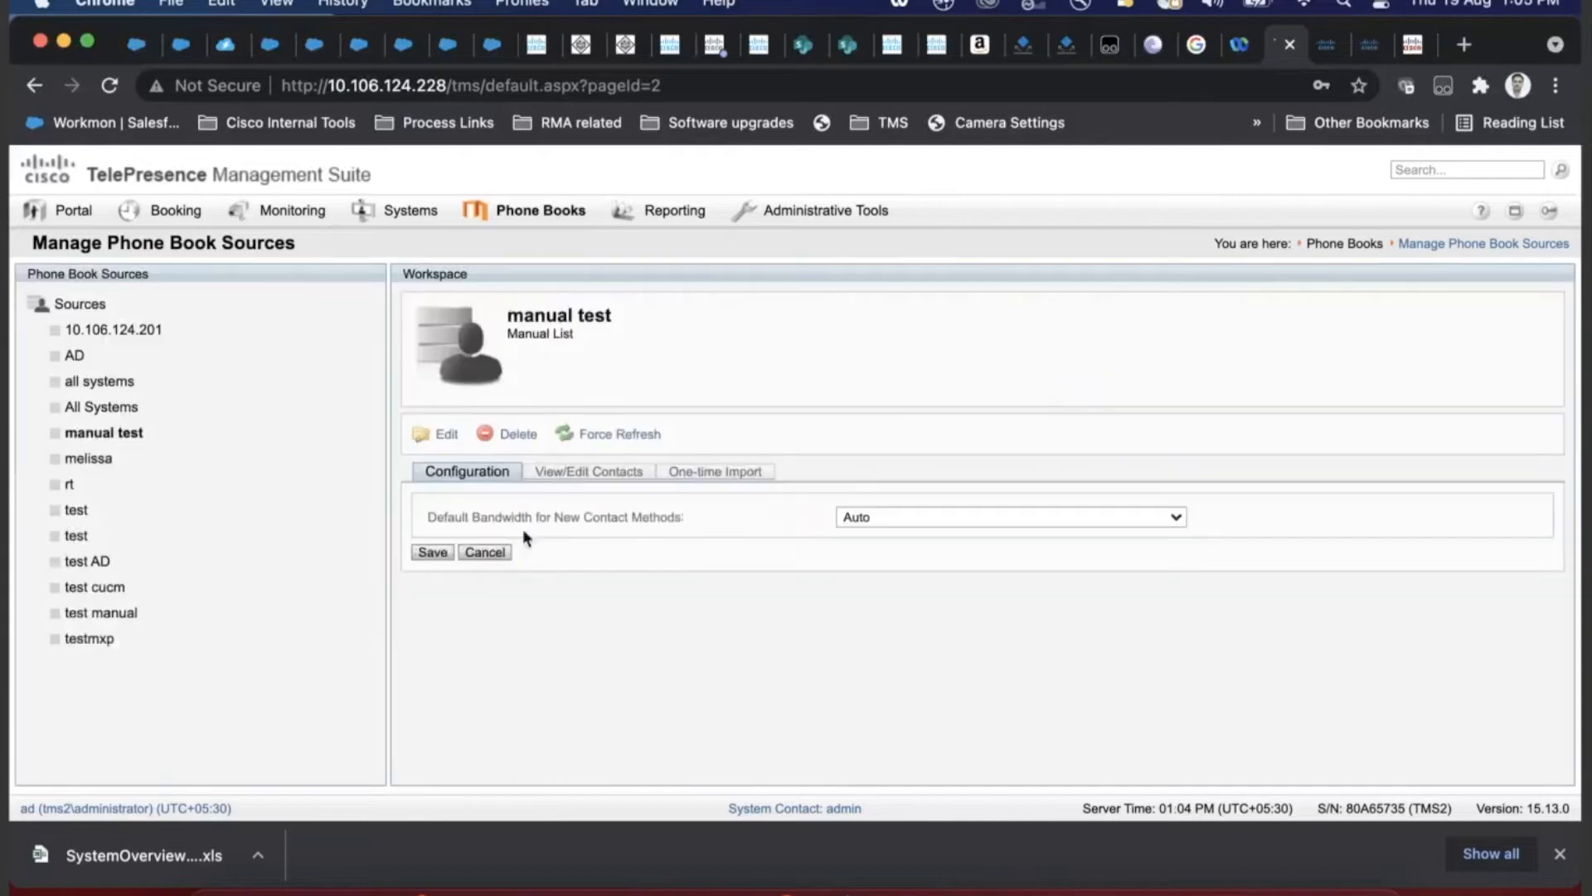
pyautogui.click(599, 471)
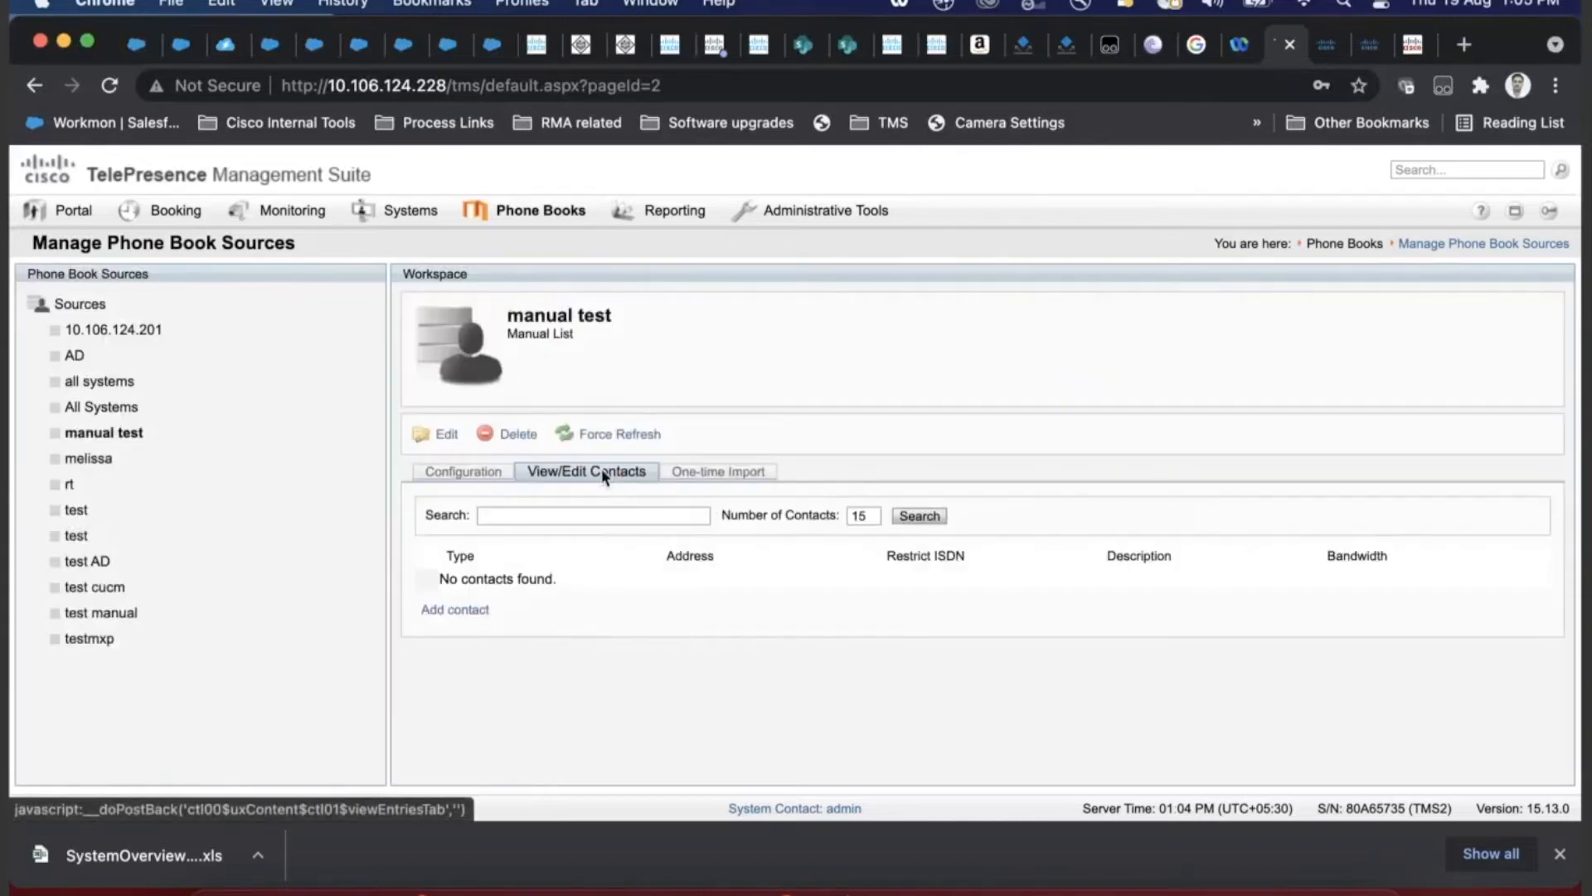
pyautogui.click(491, 616)
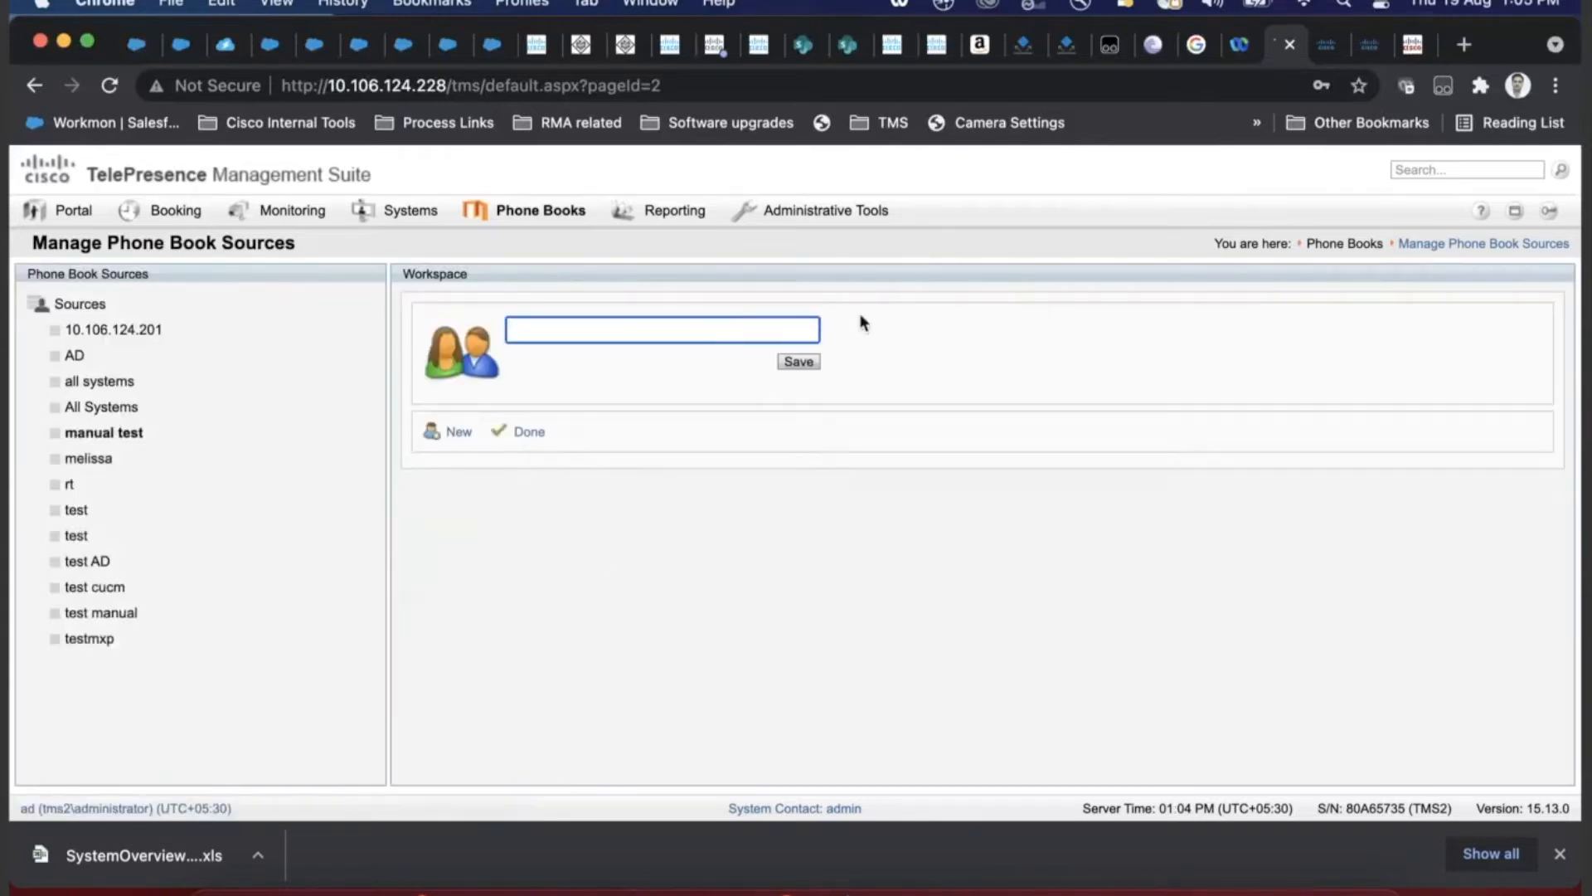
# - Save contact 'lab1' and give it a SIP address at 768 kbps
pyautogui.write('lab1')
pyautogui.click(801, 365)
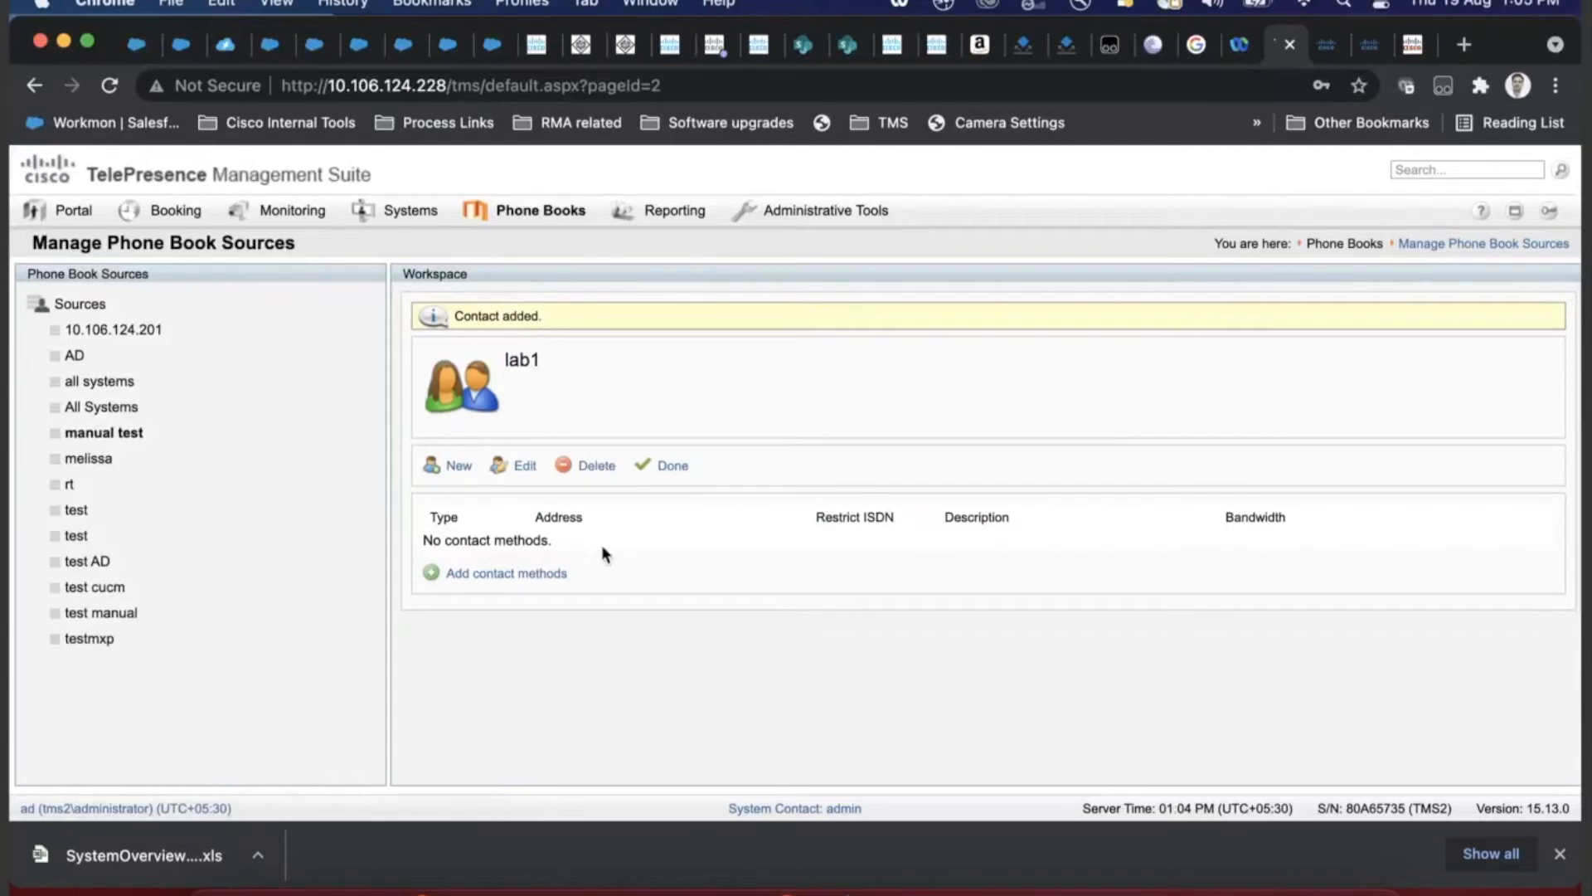
pyautogui.doubleClick(521, 359)
pyautogui.click(502, 573)
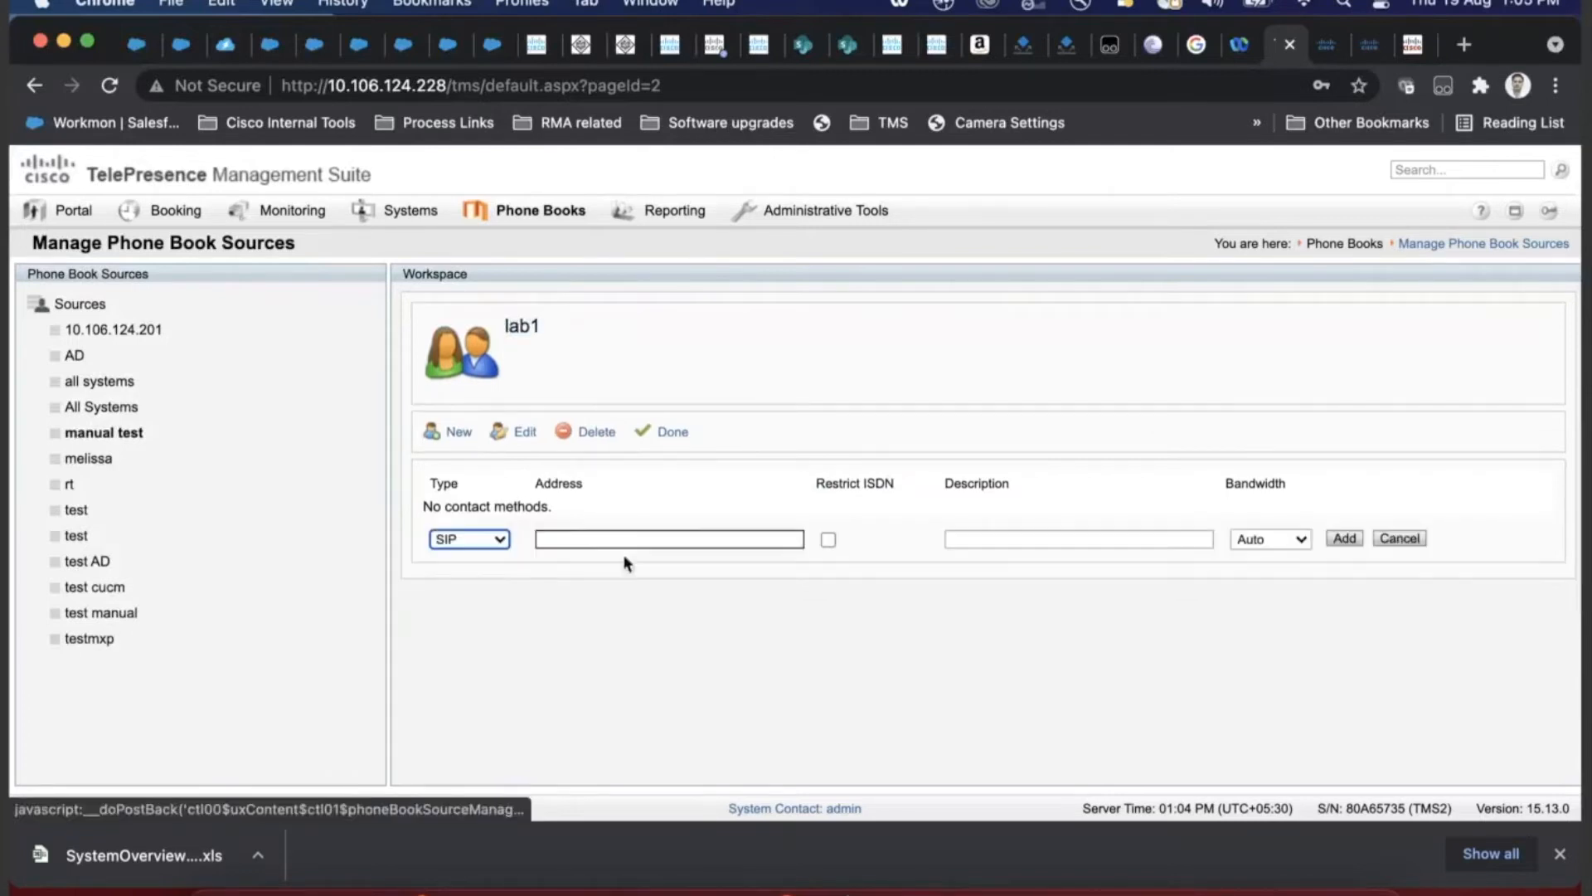
pyautogui.click(568, 535)
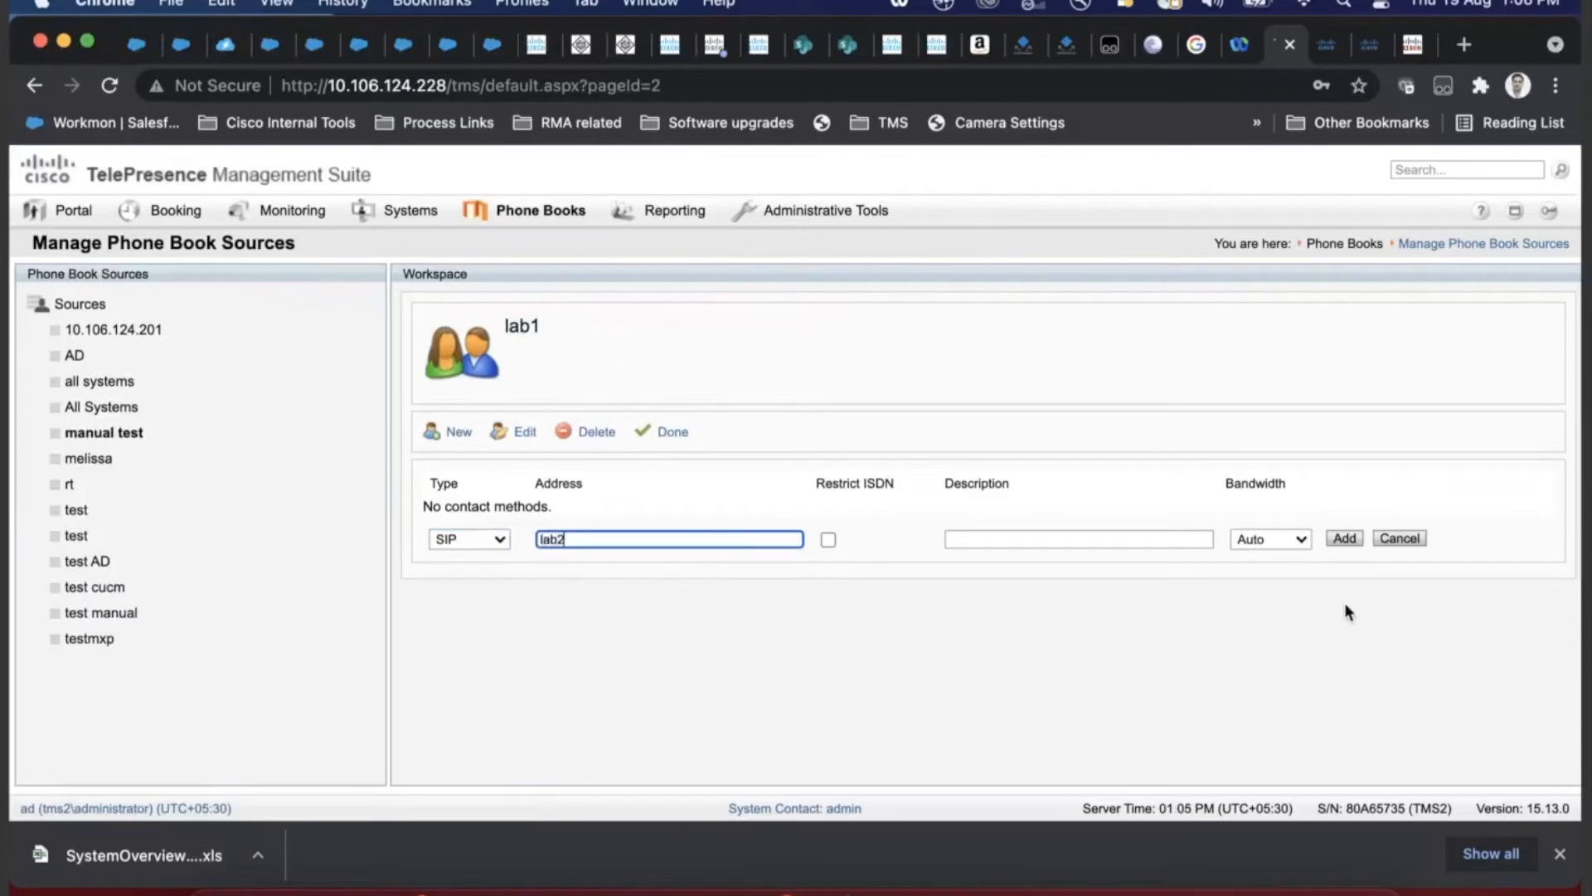
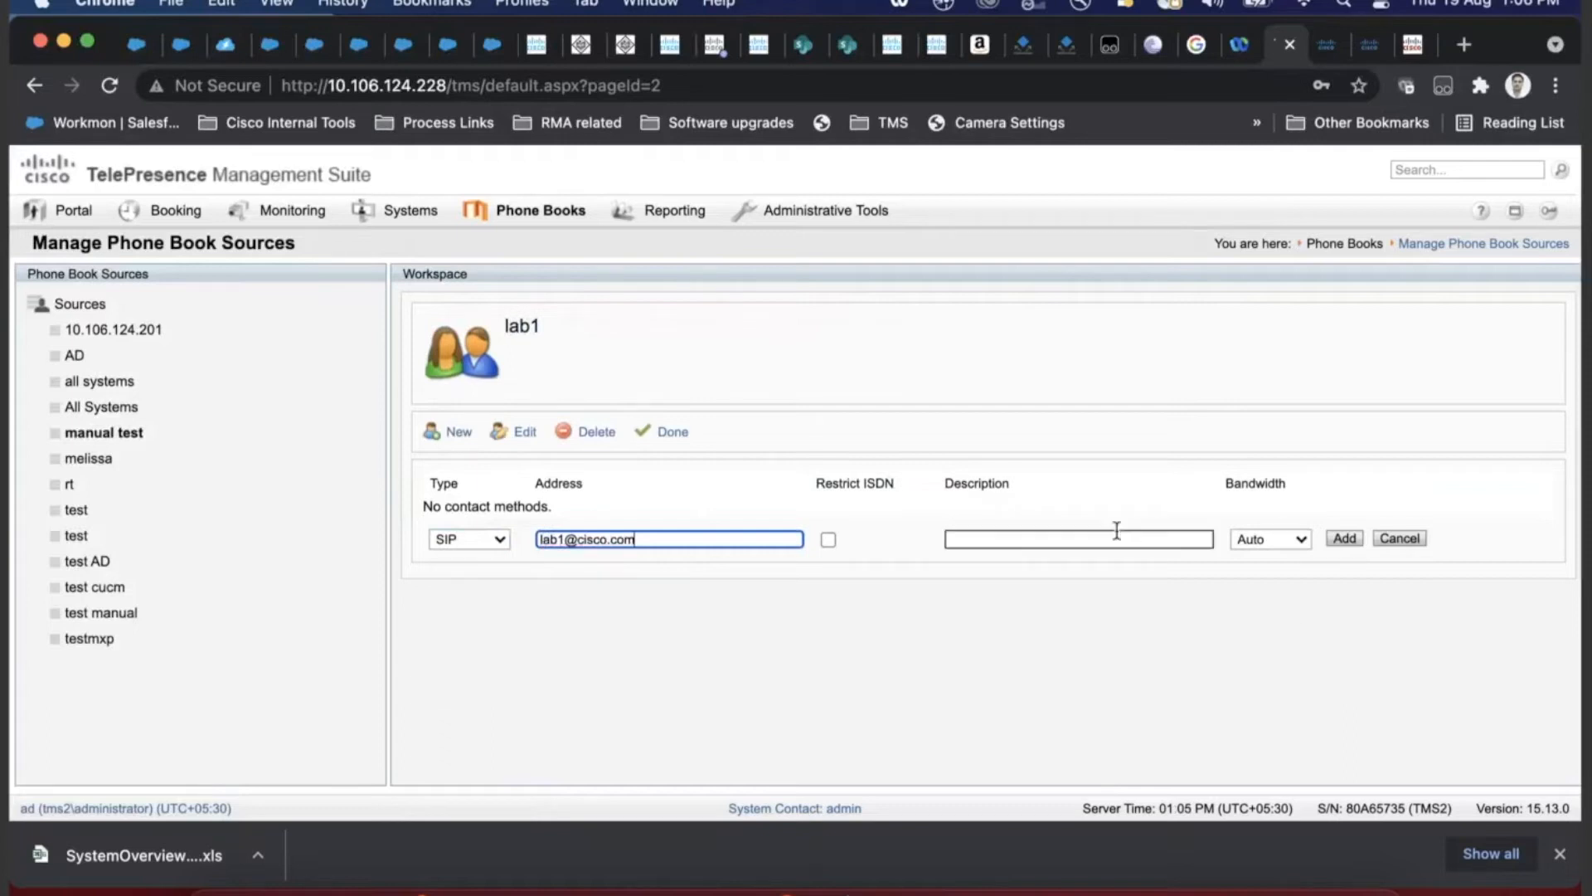
pyautogui.click(1116, 530)
pyautogui.click(1277, 539)
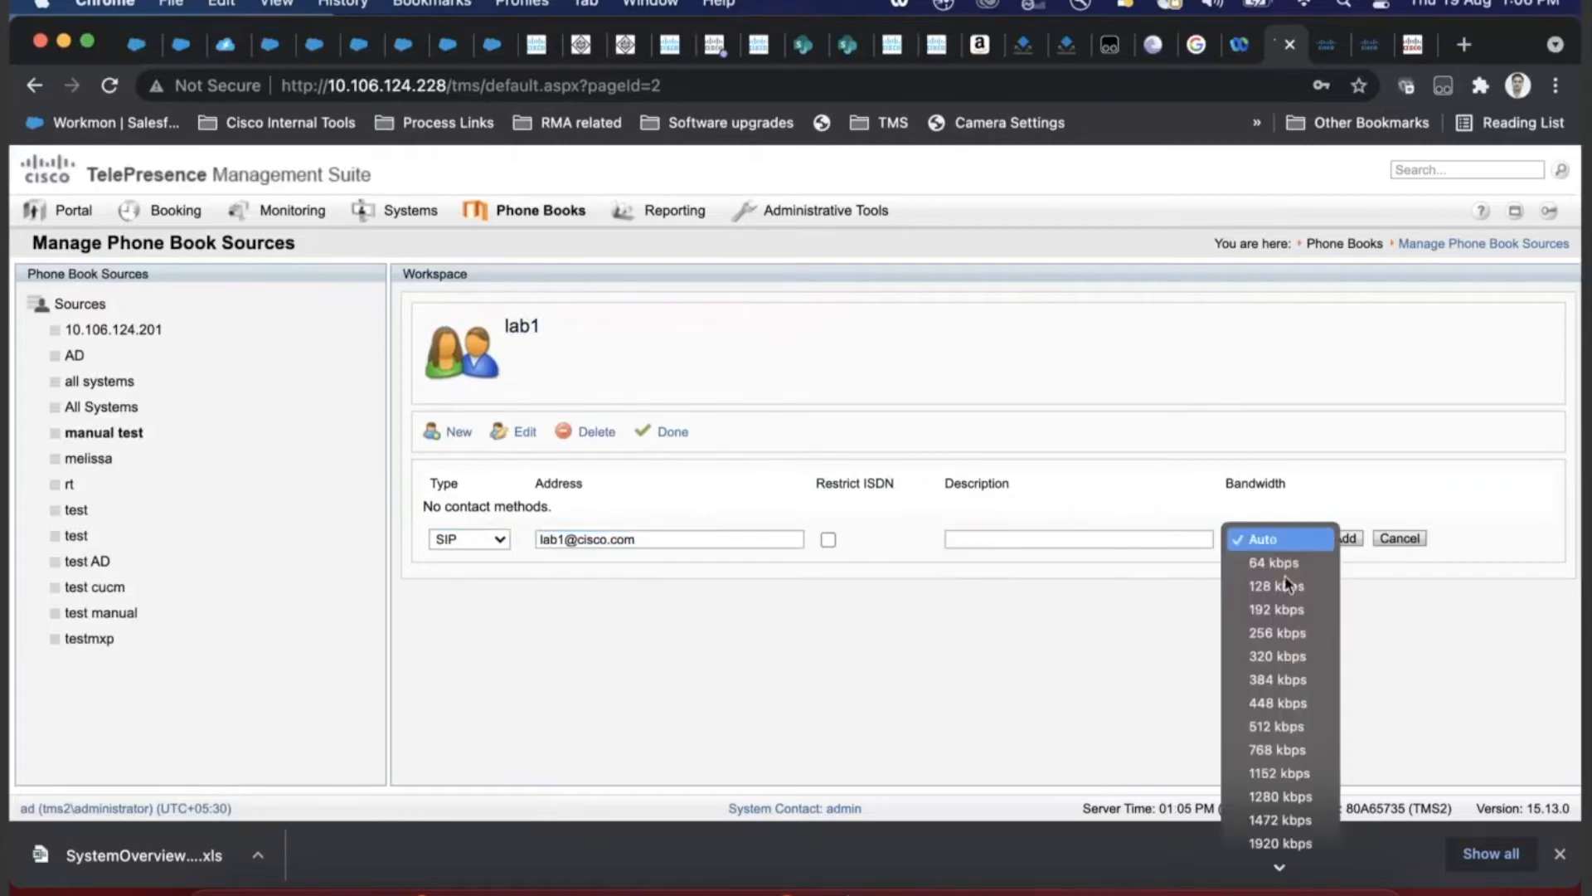
pyautogui.click(1261, 746)
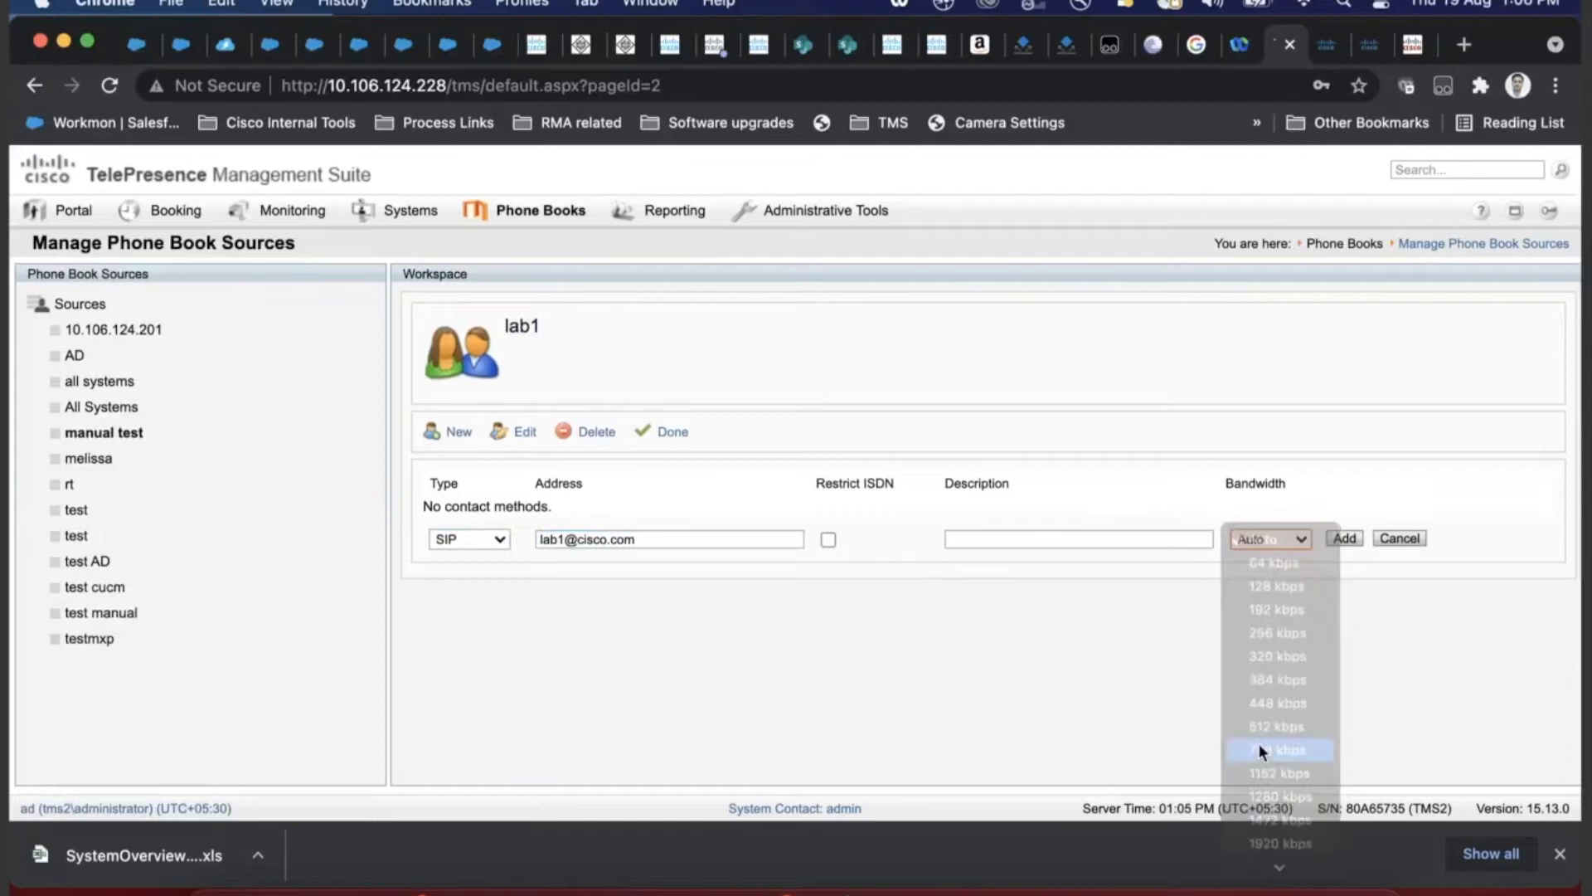
pyautogui.click(1336, 539)
# - Add H323 number 12324 as a second contact method for lab1
pyautogui.click(471, 553)
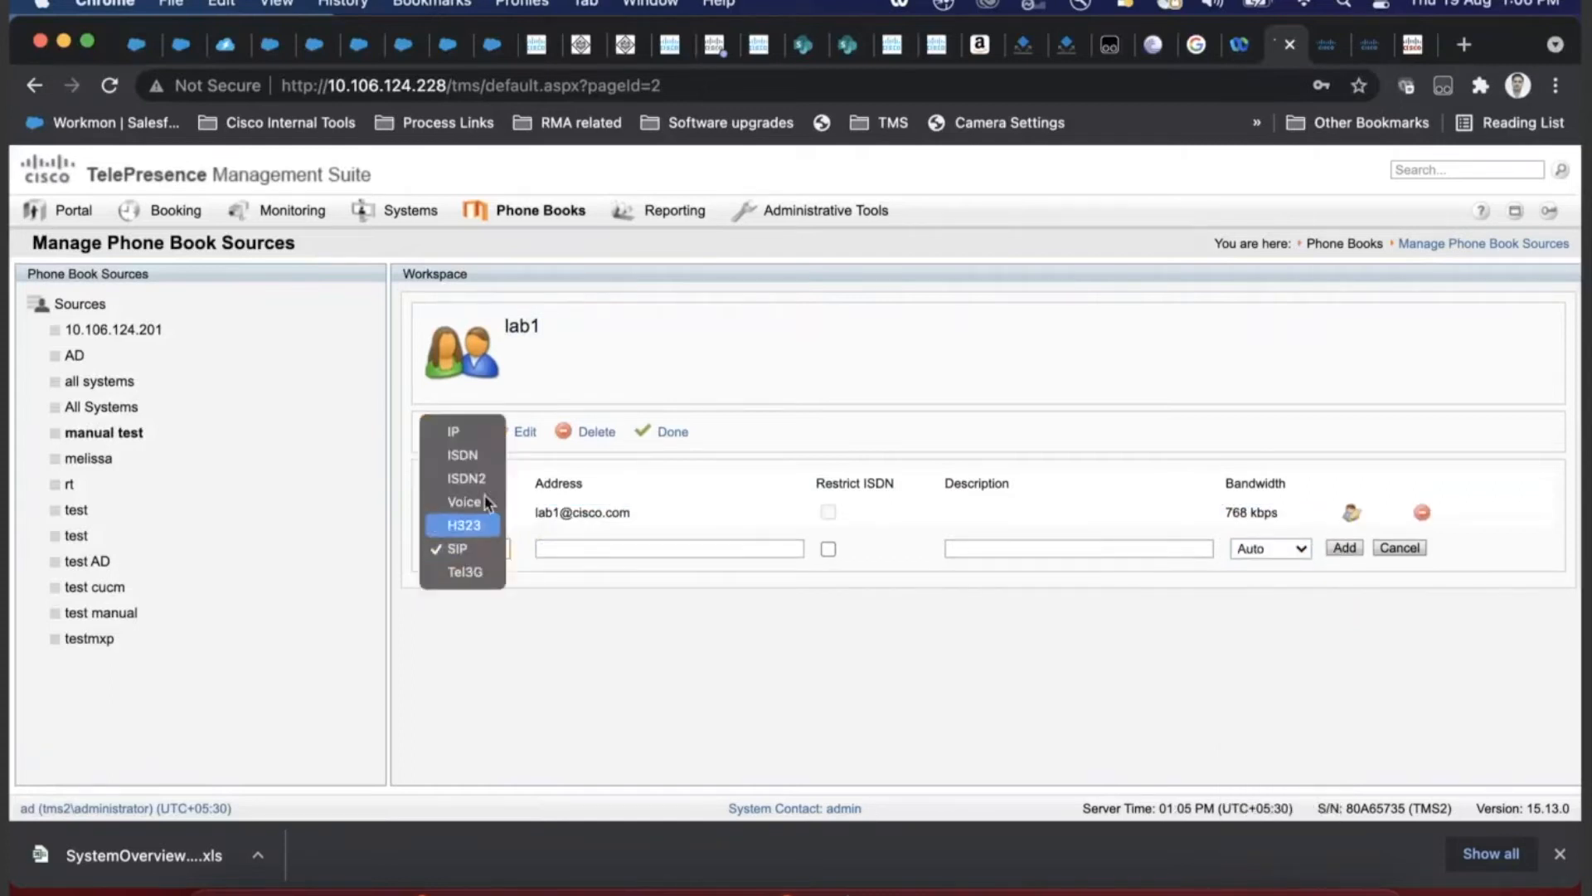
pyautogui.click(487, 525)
pyautogui.click(633, 543)
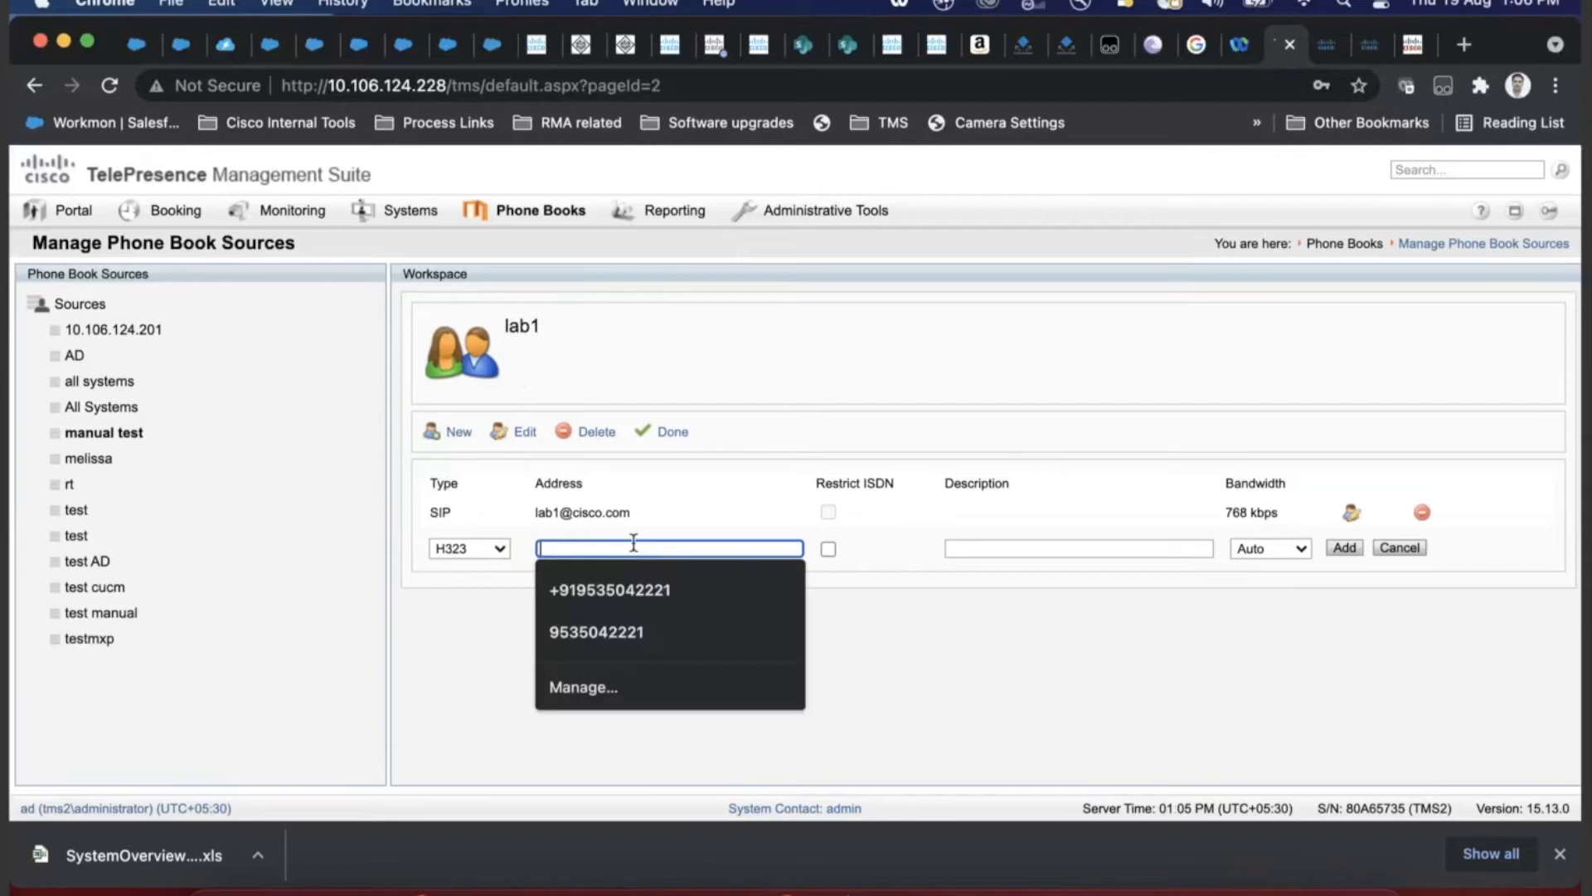
pyautogui.write('1232')
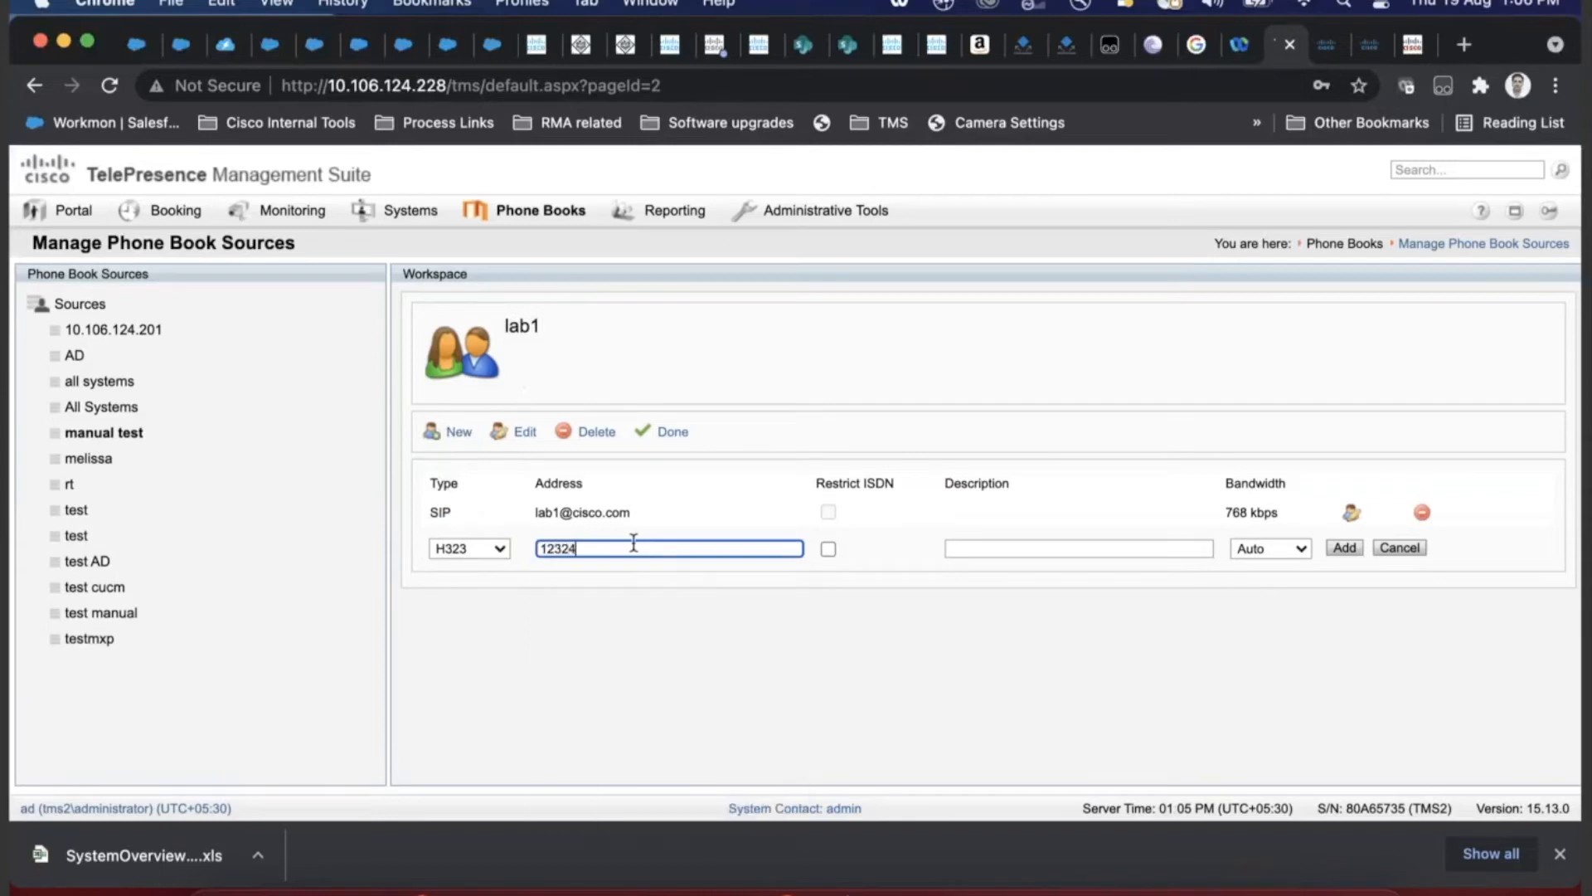
pyautogui.write('4')
pyautogui.click(1344, 548)
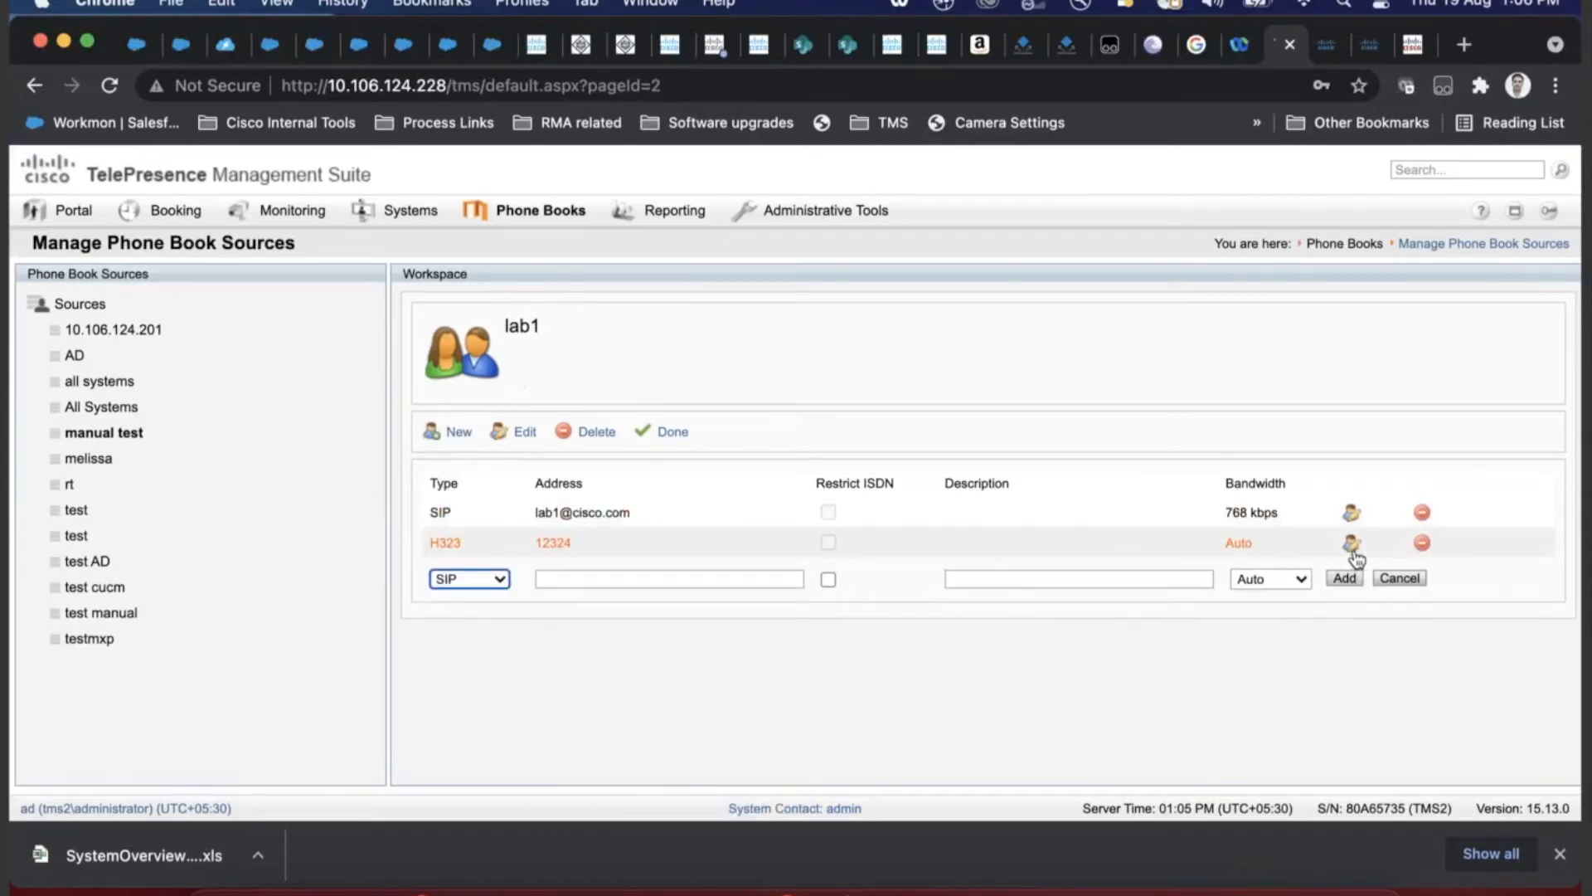
# - Finish editing lab1, then create and save a second contact named 'lab2'
pyautogui.click(676, 434)
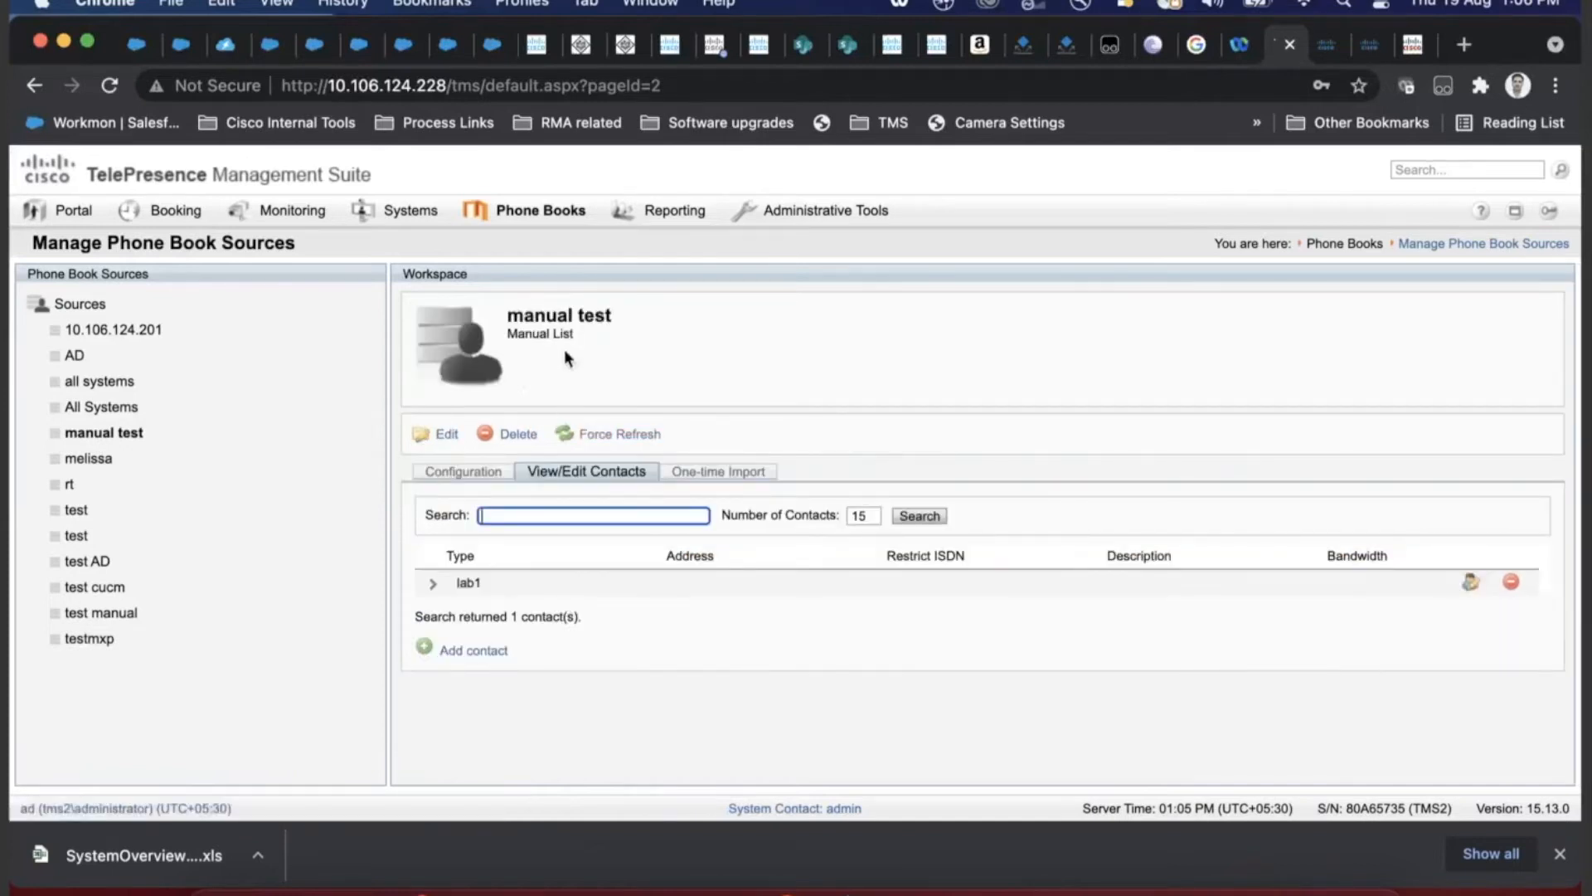
pyautogui.click(435, 583)
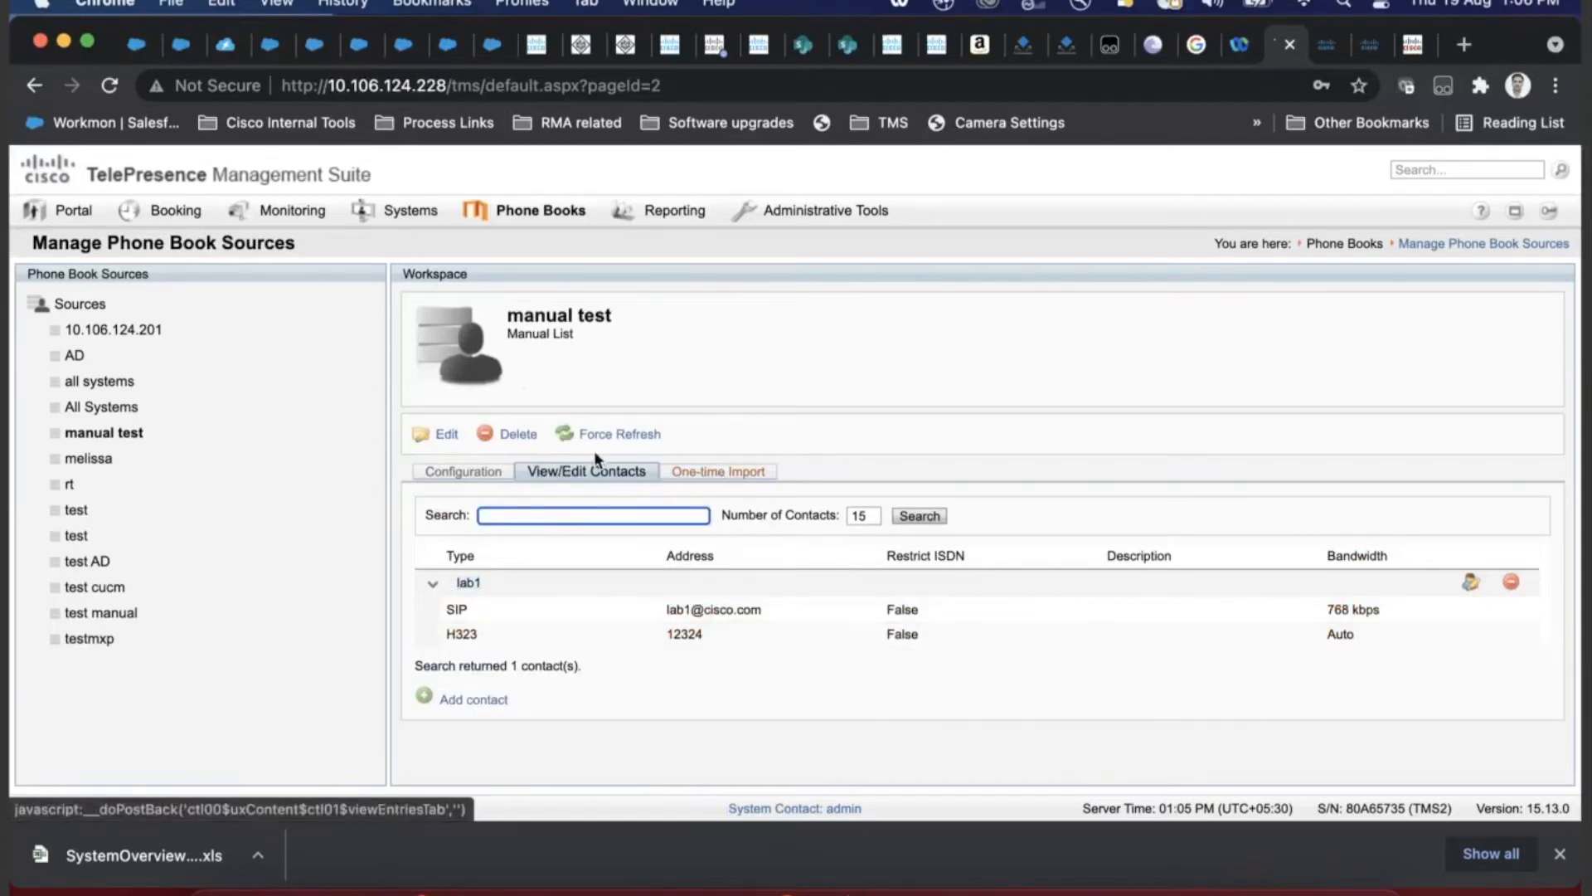
pyautogui.click(473, 700)
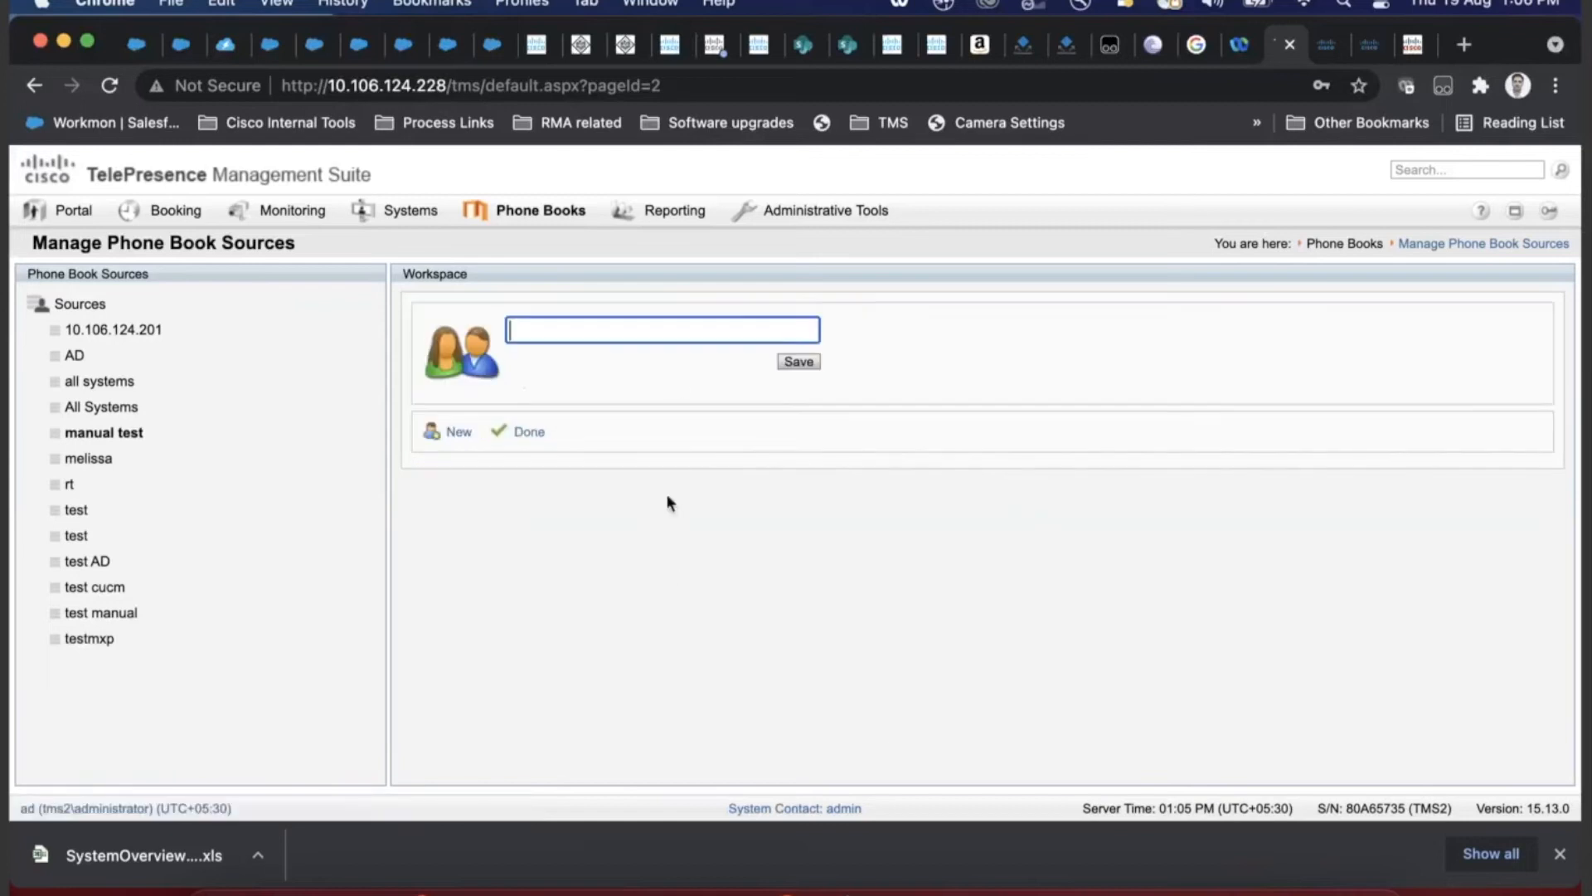
pyautogui.write('lab2')
pyautogui.click(799, 361)
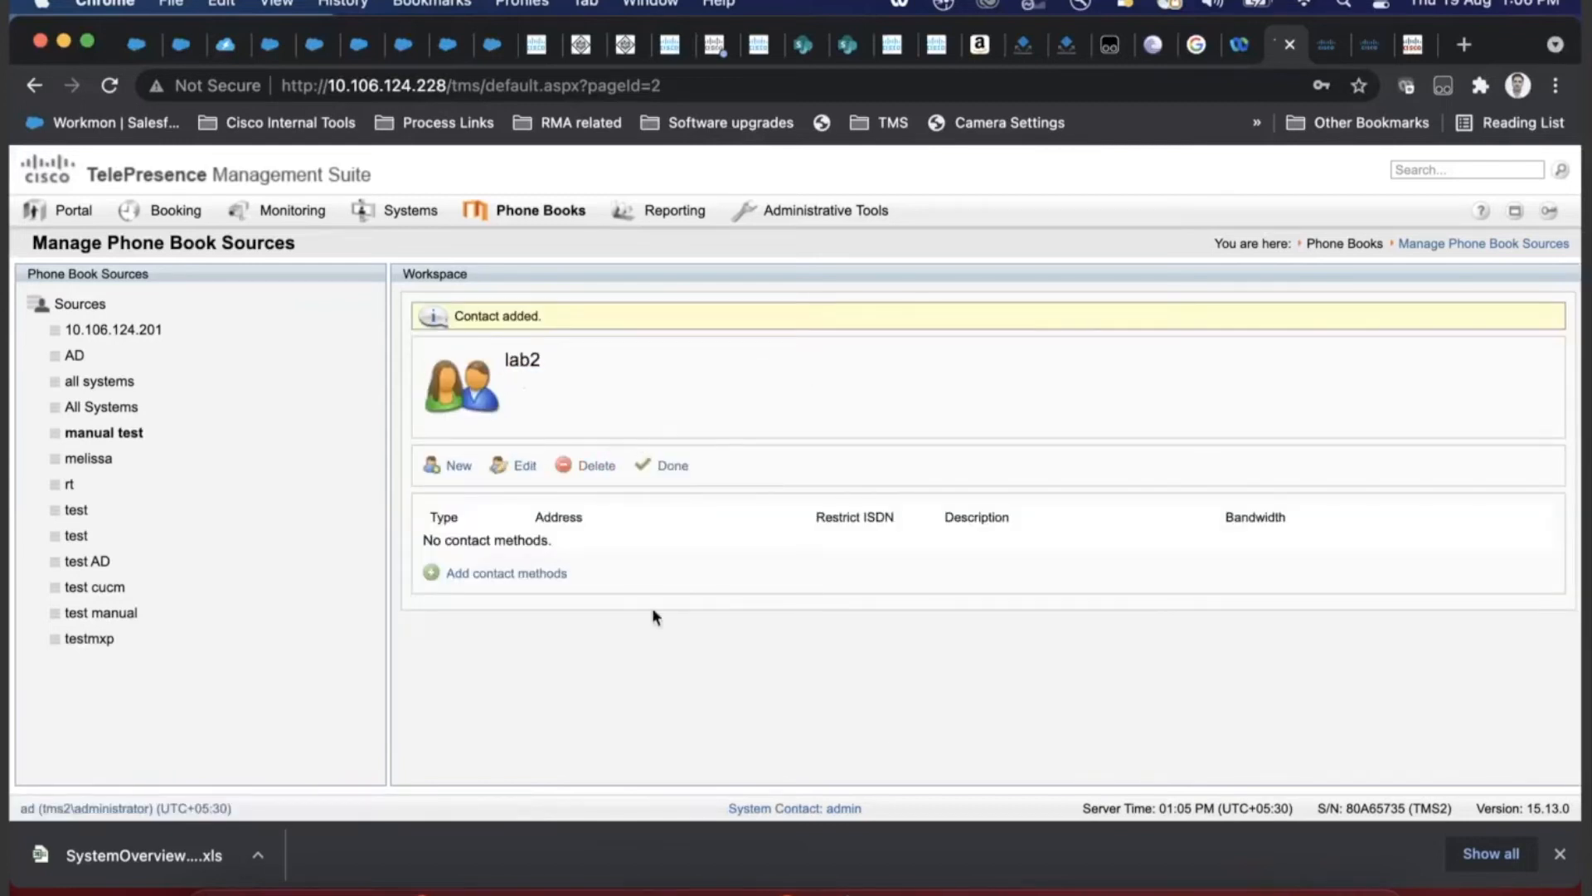
# - Give lab2 a SIP address at 1280 kbps and finish editing the contact
pyautogui.click(478, 572)
pyautogui.click(547, 539)
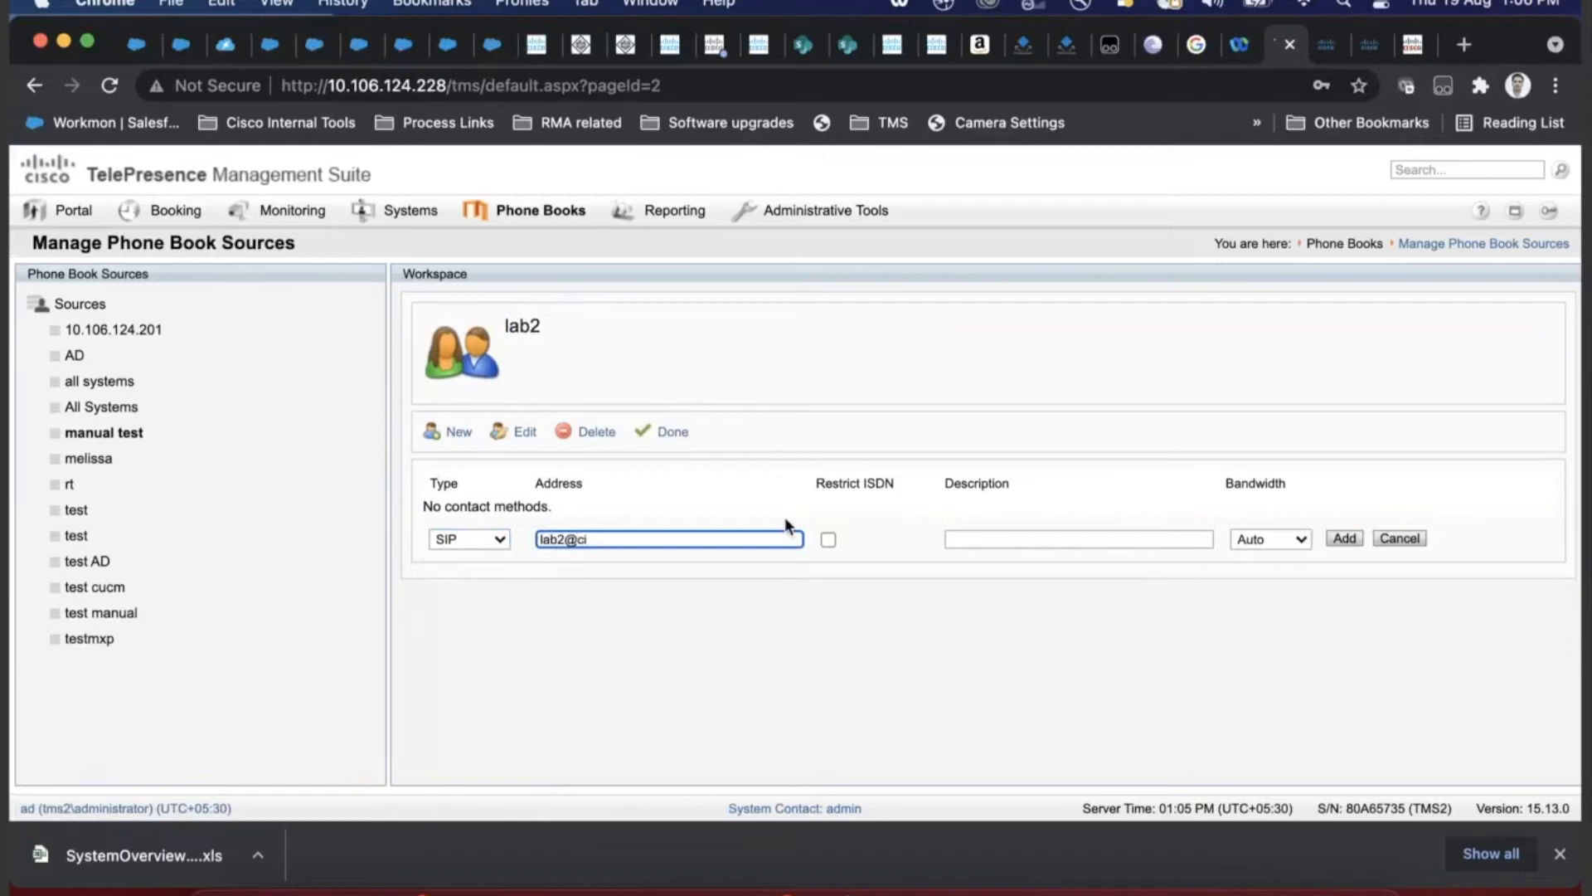
pyautogui.press('Tab')
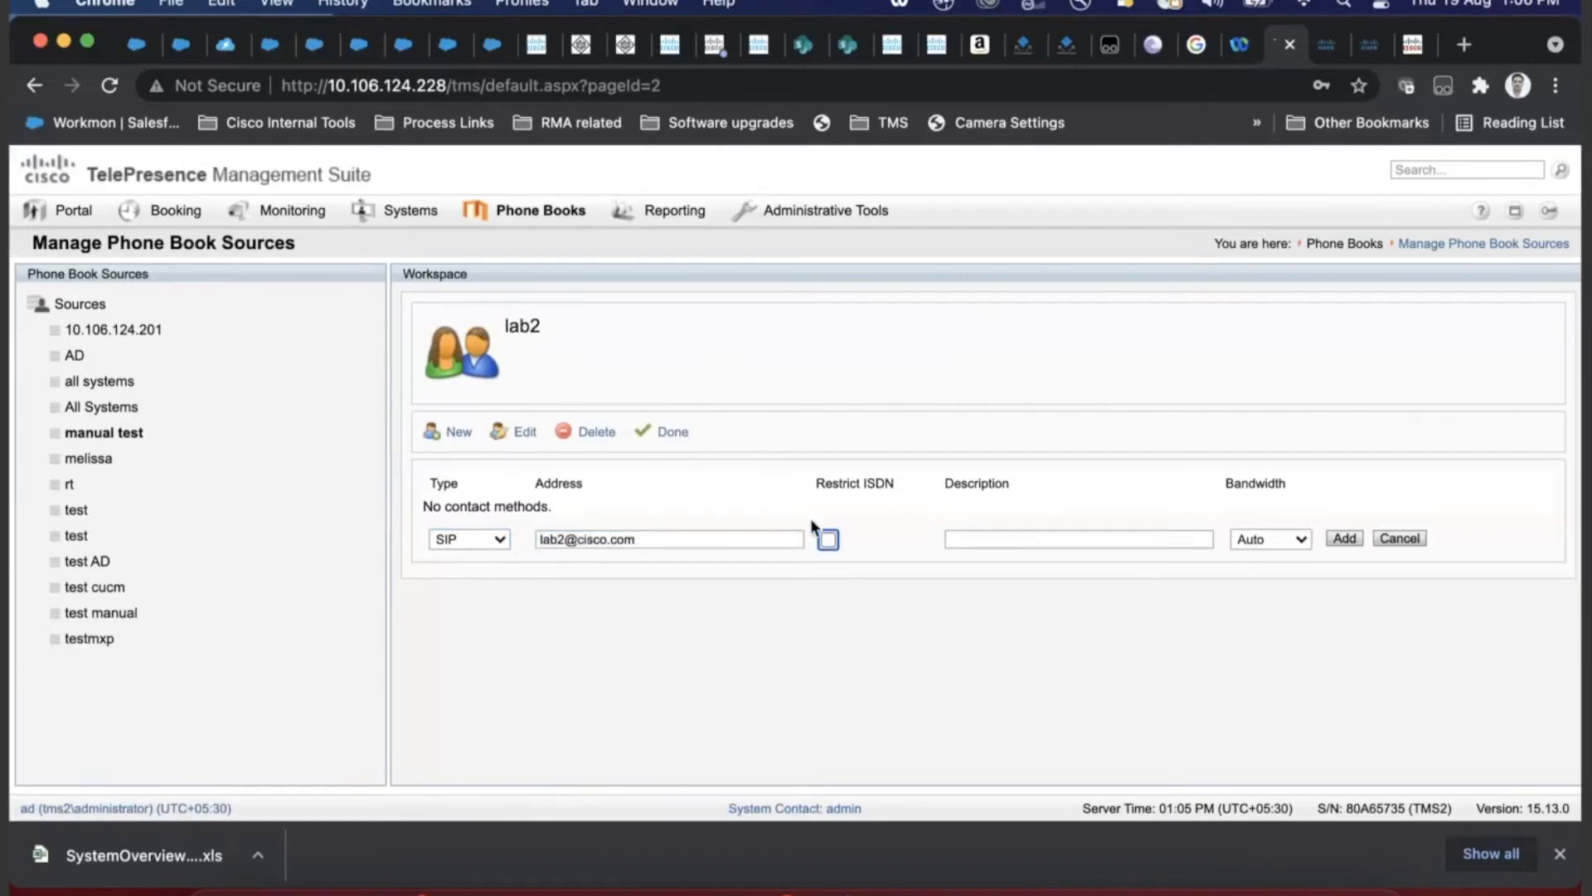
pyautogui.click(1276, 545)
pyautogui.click(1281, 796)
pyautogui.click(1343, 540)
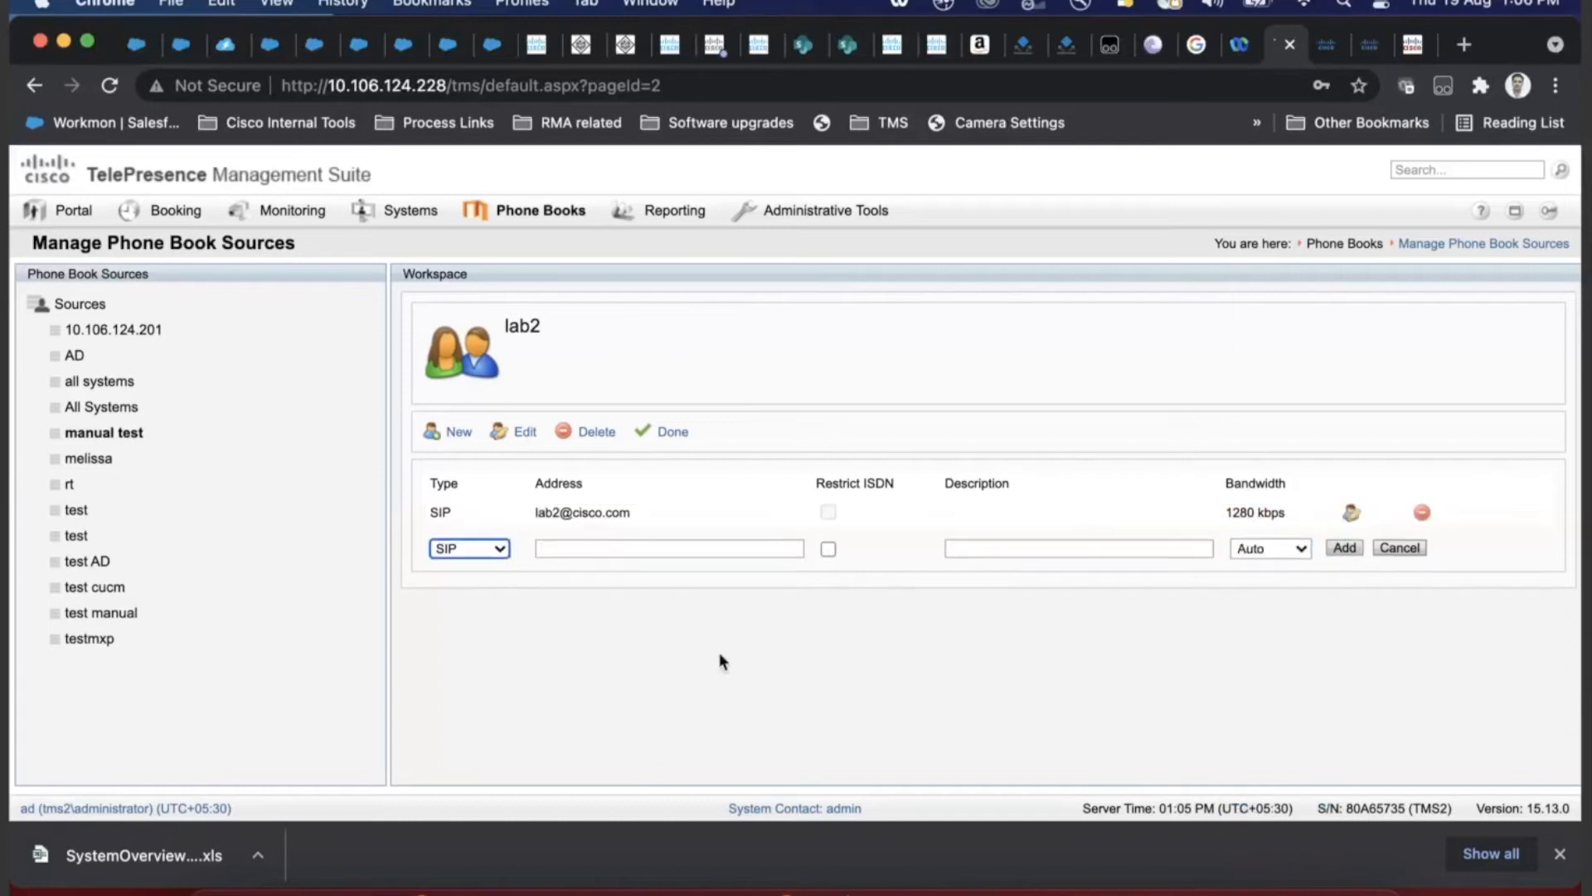
pyautogui.click(670, 437)
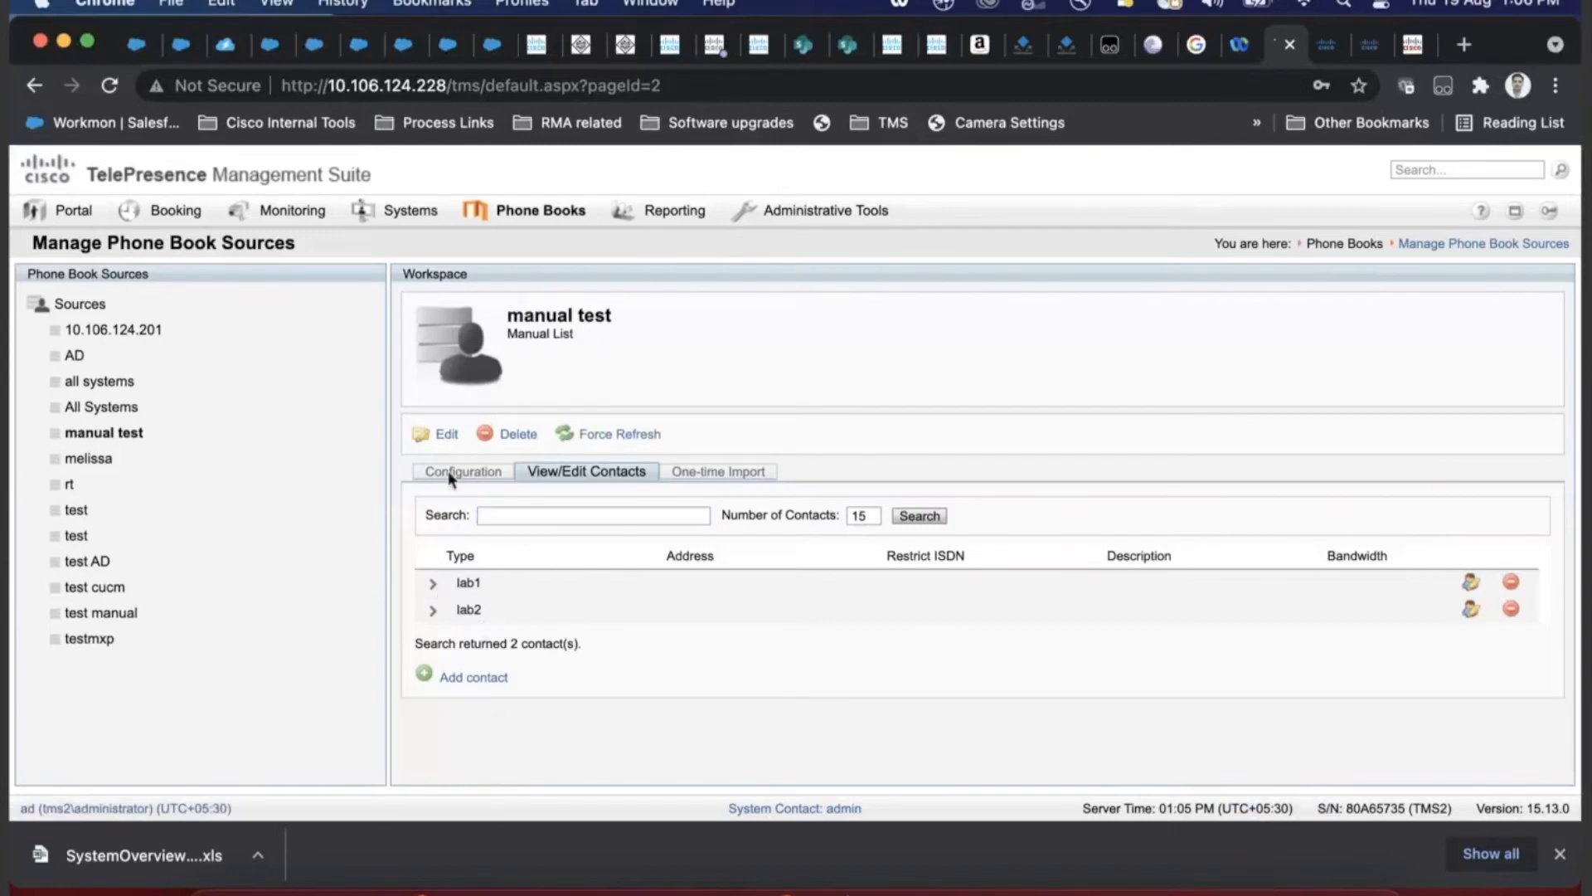
pyautogui.moveTo(630, 321); pyautogui.dragTo(506, 315)
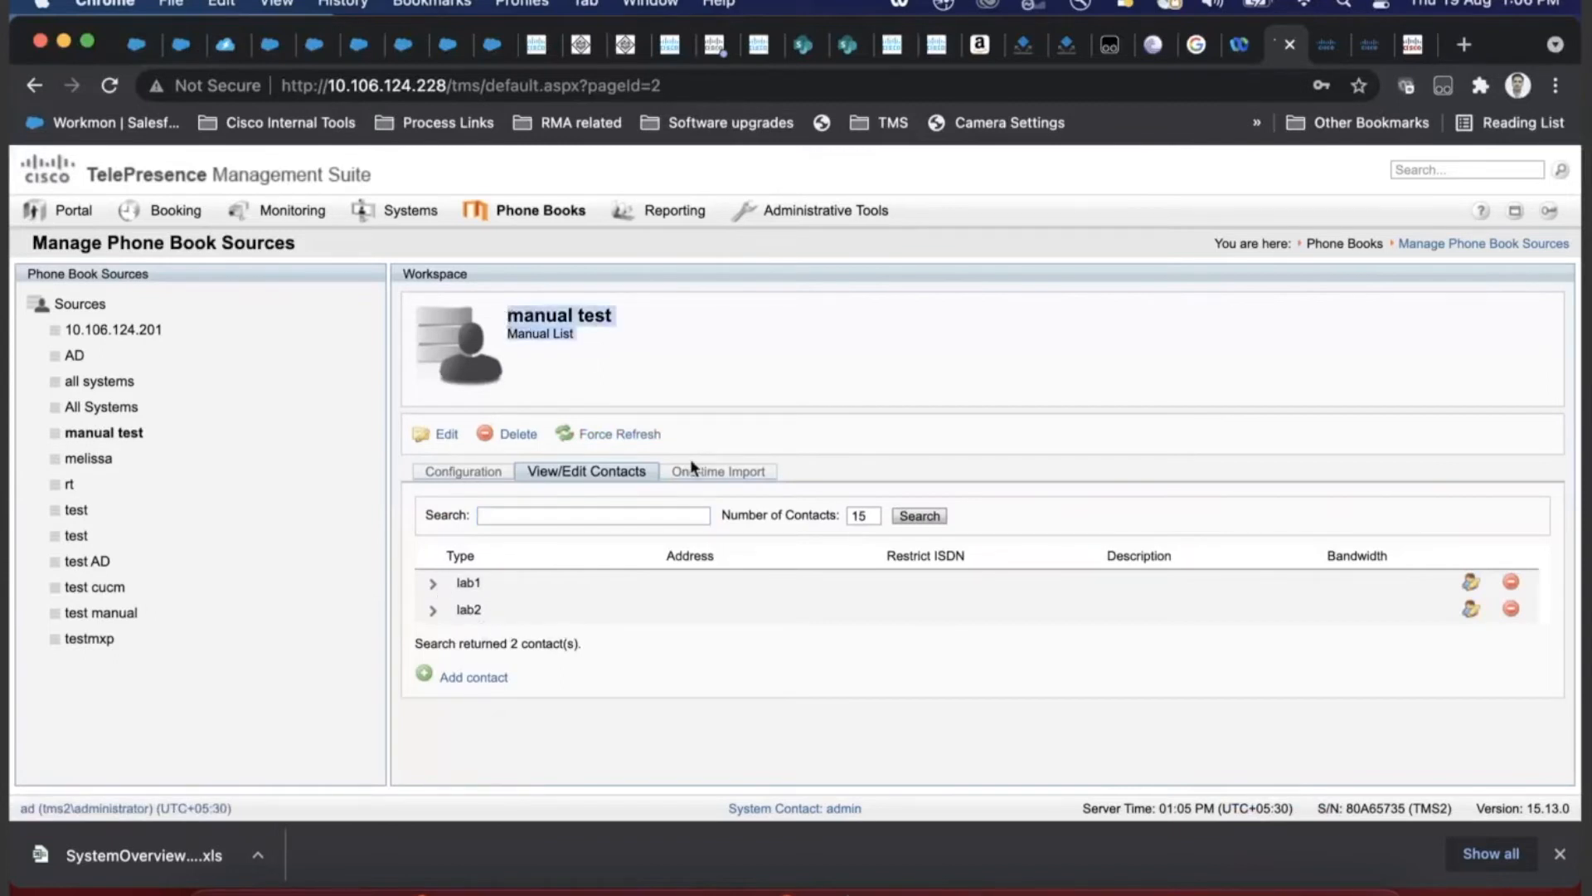
# - Save manual test's configuration with default contact-method bandwidth left at Auto
pyautogui.click(469, 477)
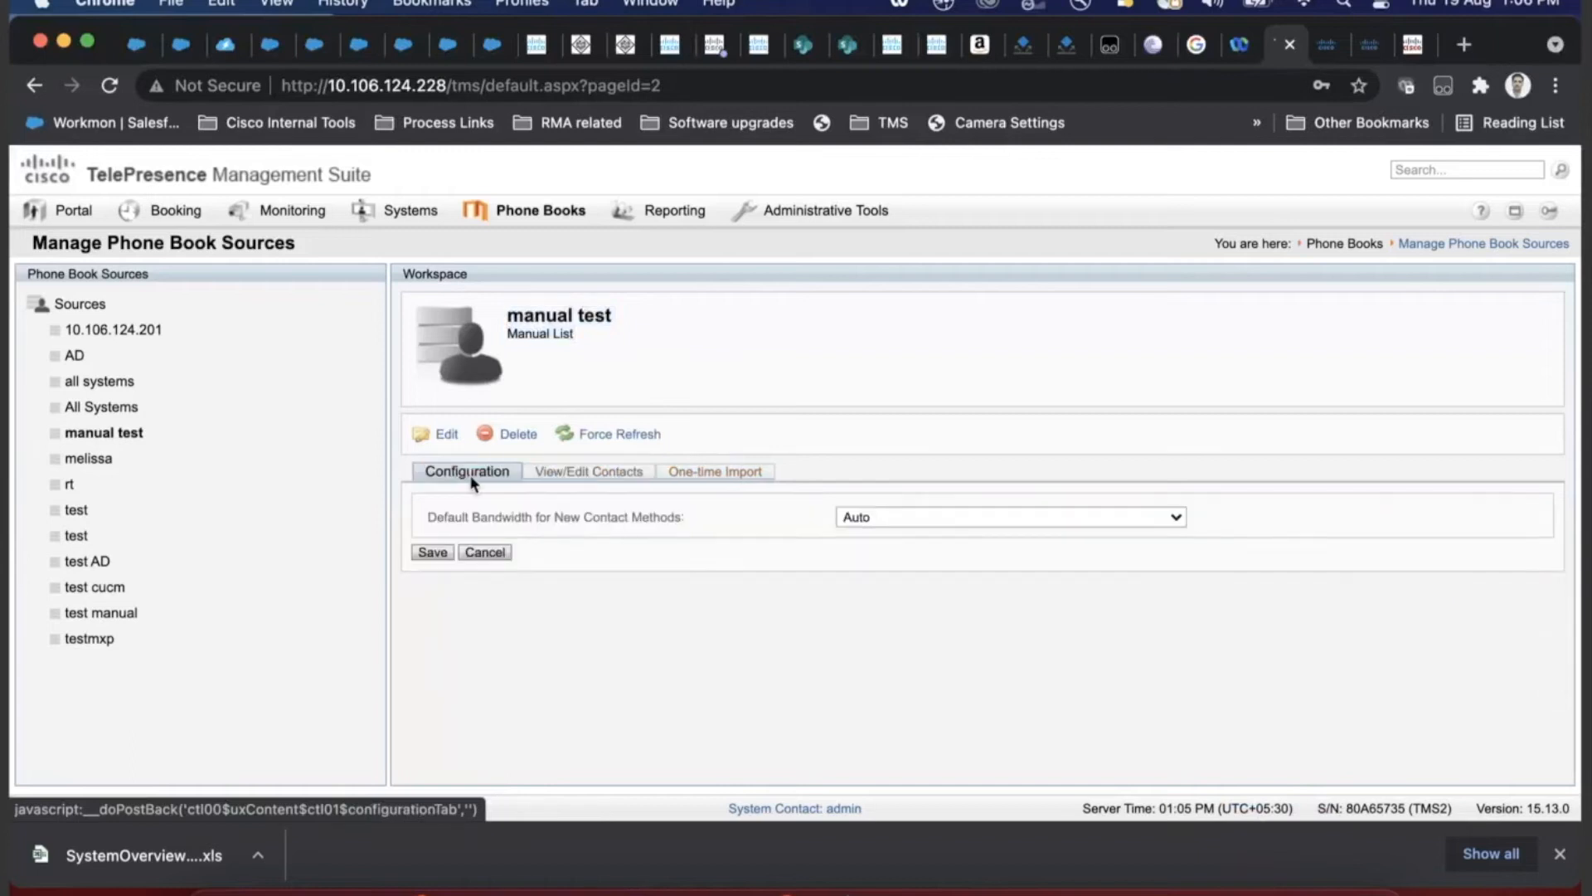
pyautogui.click(446, 552)
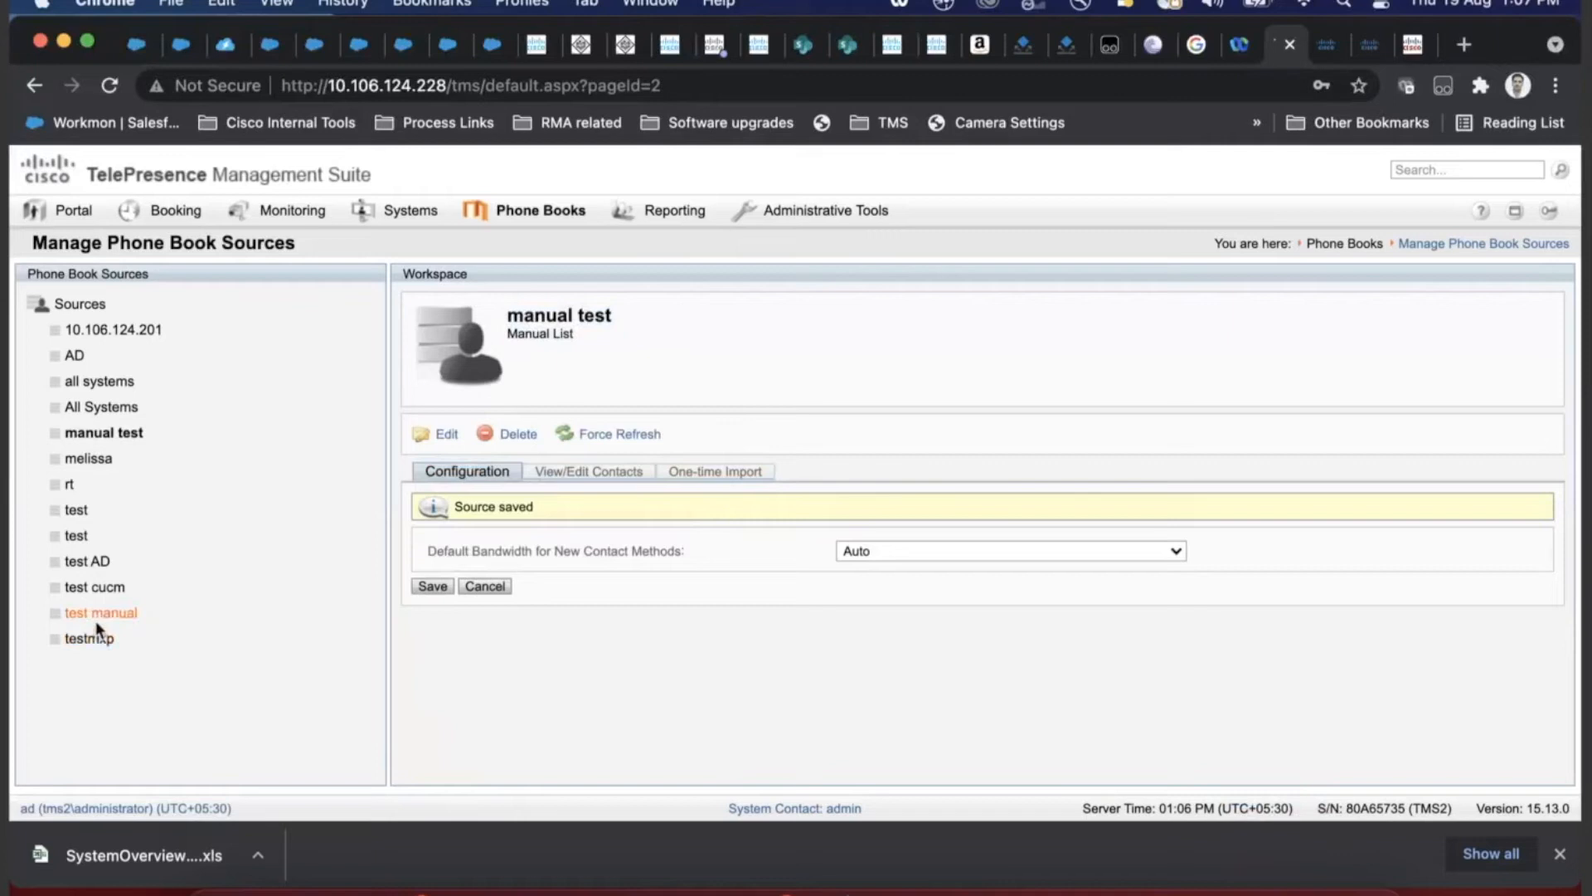
pyautogui.click(112, 438)
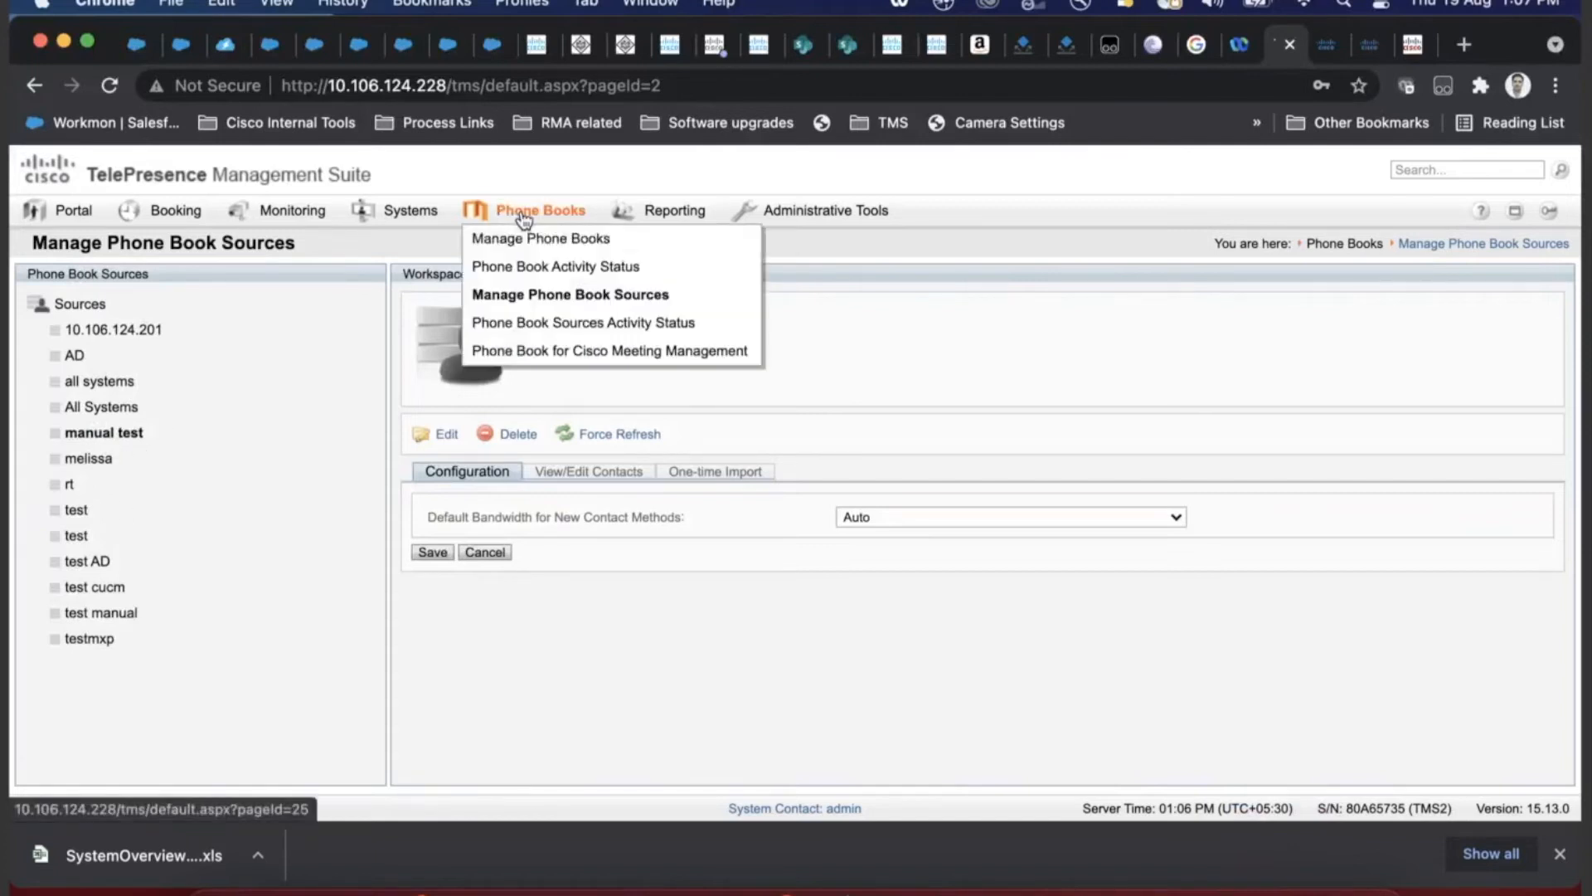
# - Create and save a new phone book named 'manual lab test', then list its connectable sources
pyautogui.click(520, 239)
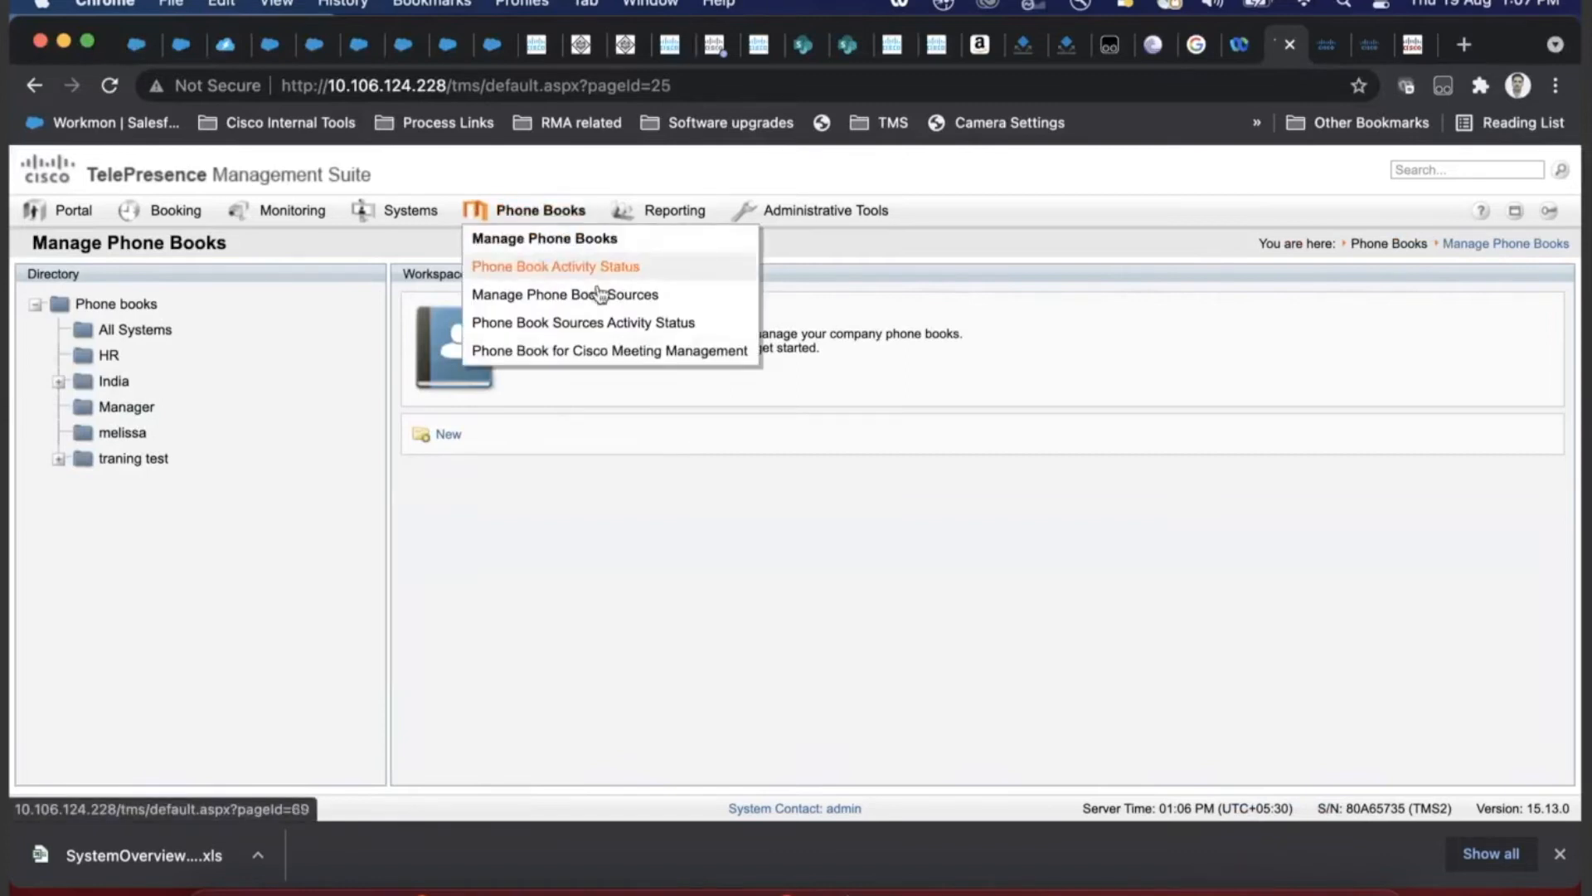
pyautogui.click(456, 447)
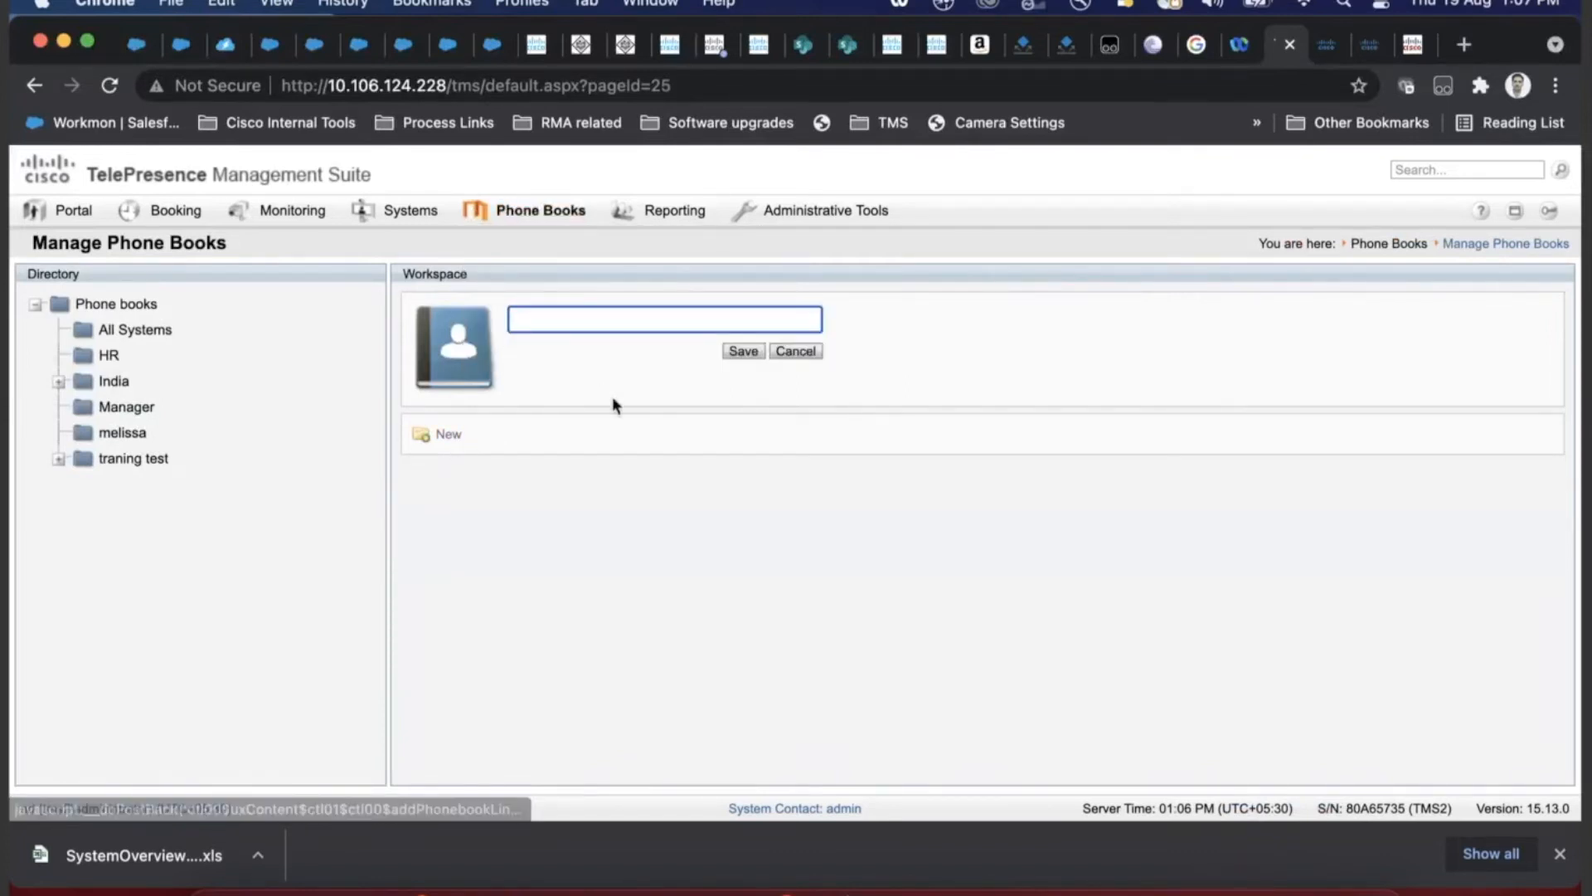
pyautogui.write('manual ')
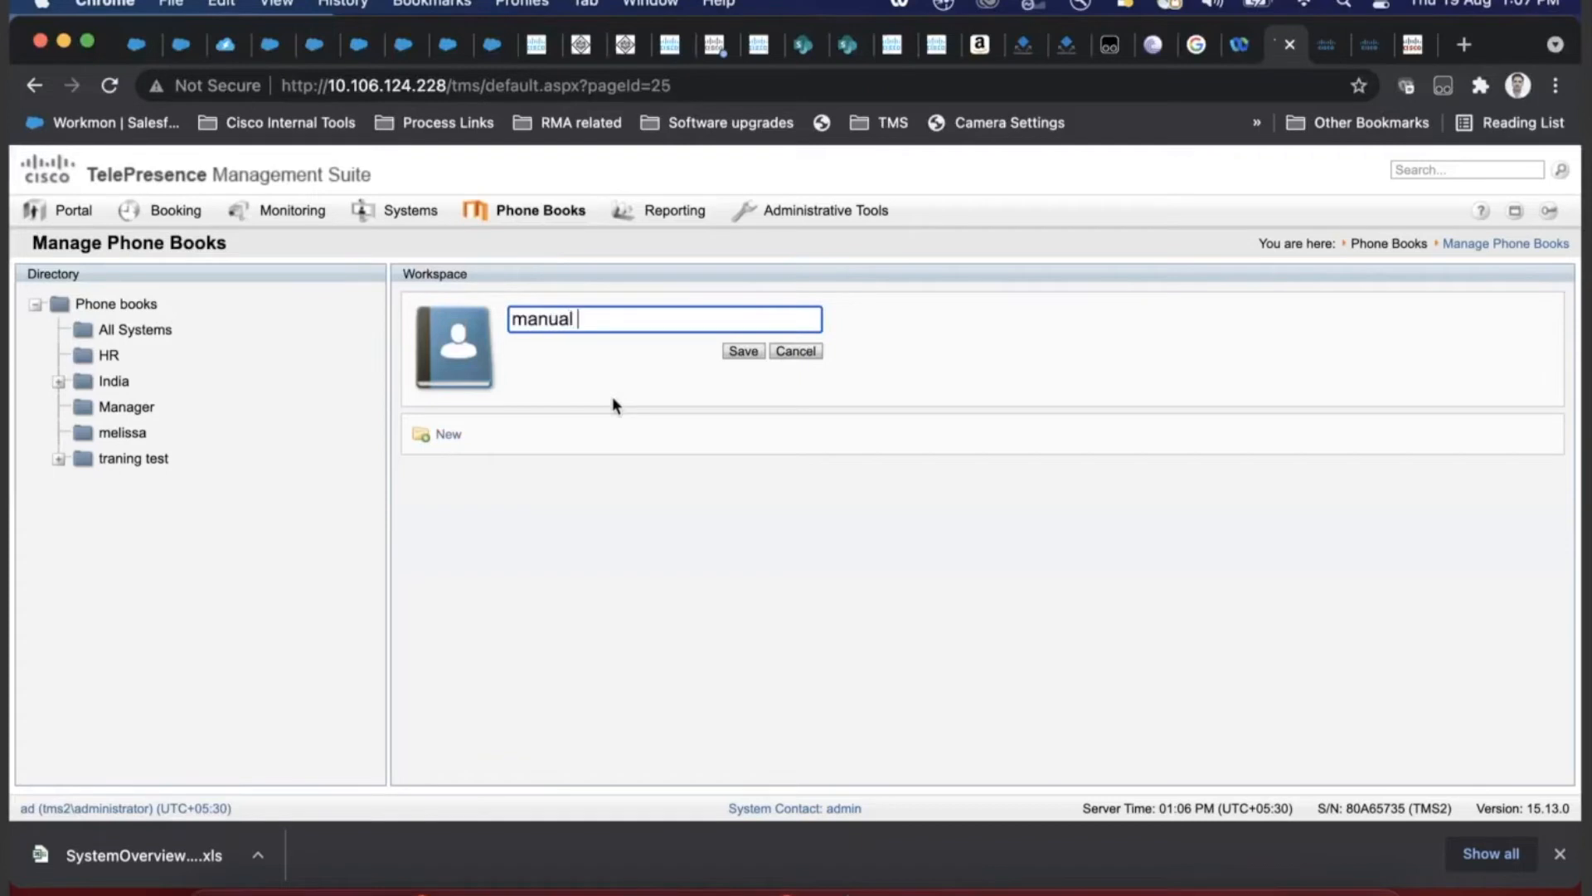
pyautogui.write('lab test')
pyautogui.click(744, 351)
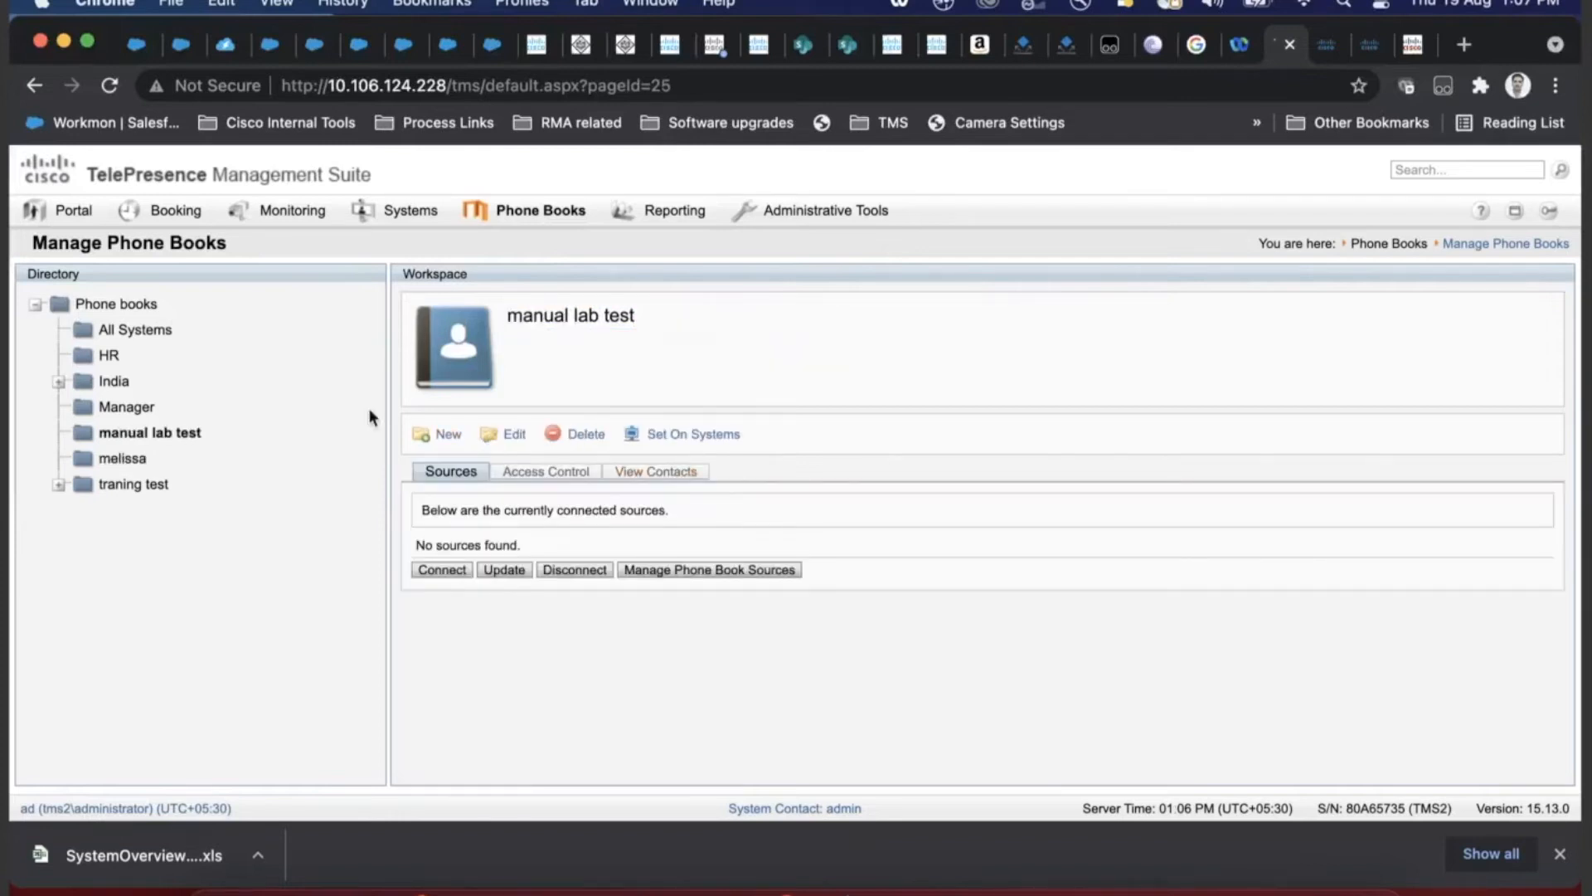
pyautogui.click(430, 570)
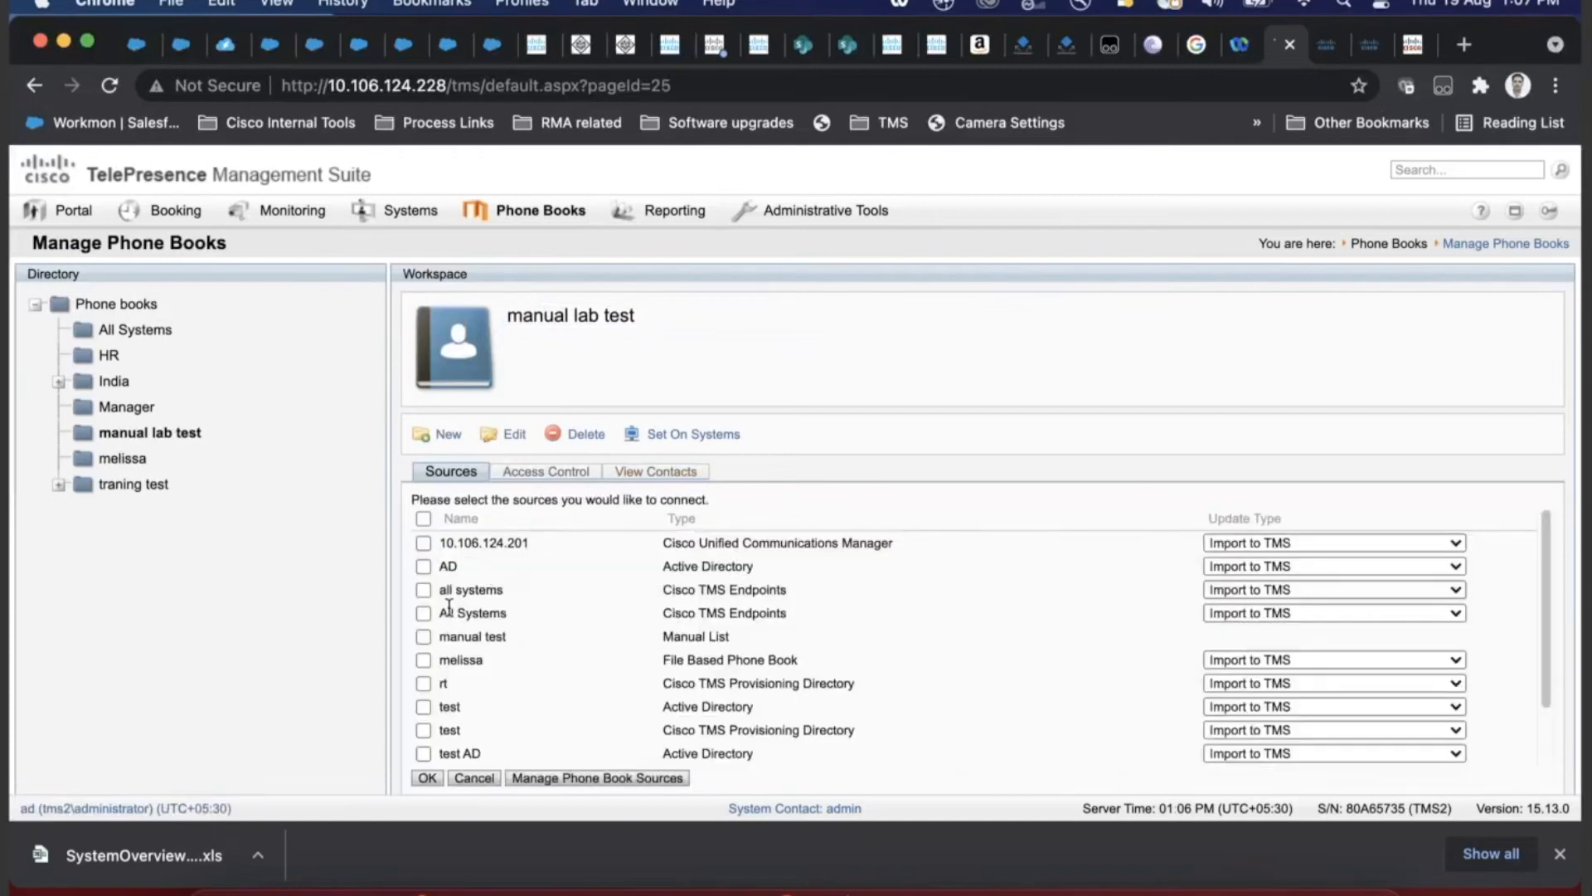
# - Tick the 'manual test' source in the list of connectable sources
pyautogui.moveTo(571, 214)
pyautogui.click(424, 637)
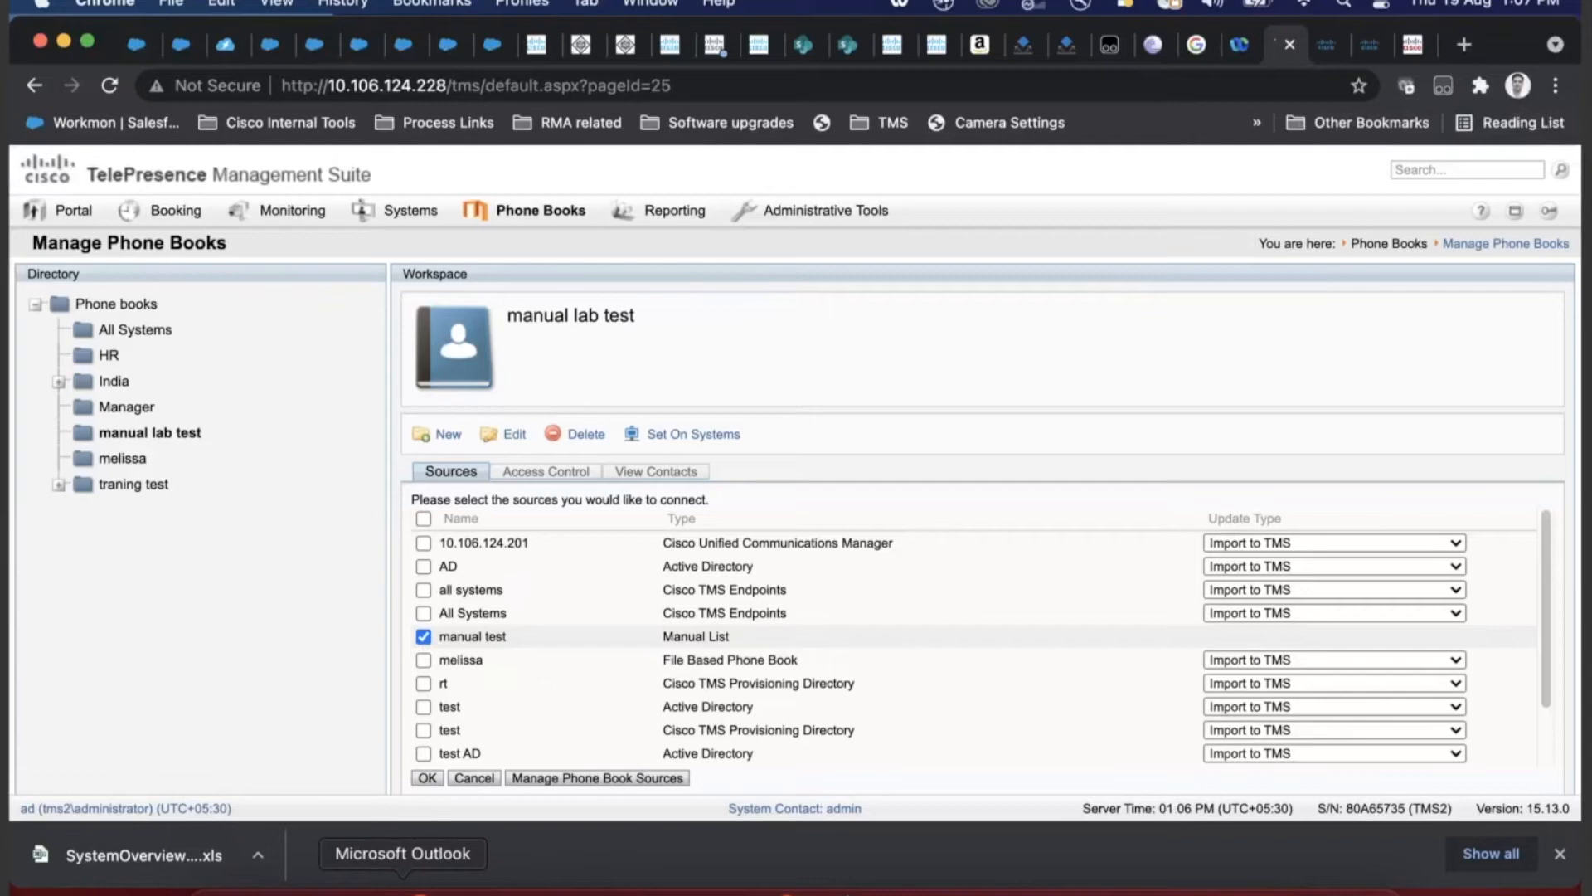
pyautogui.click(402, 881)
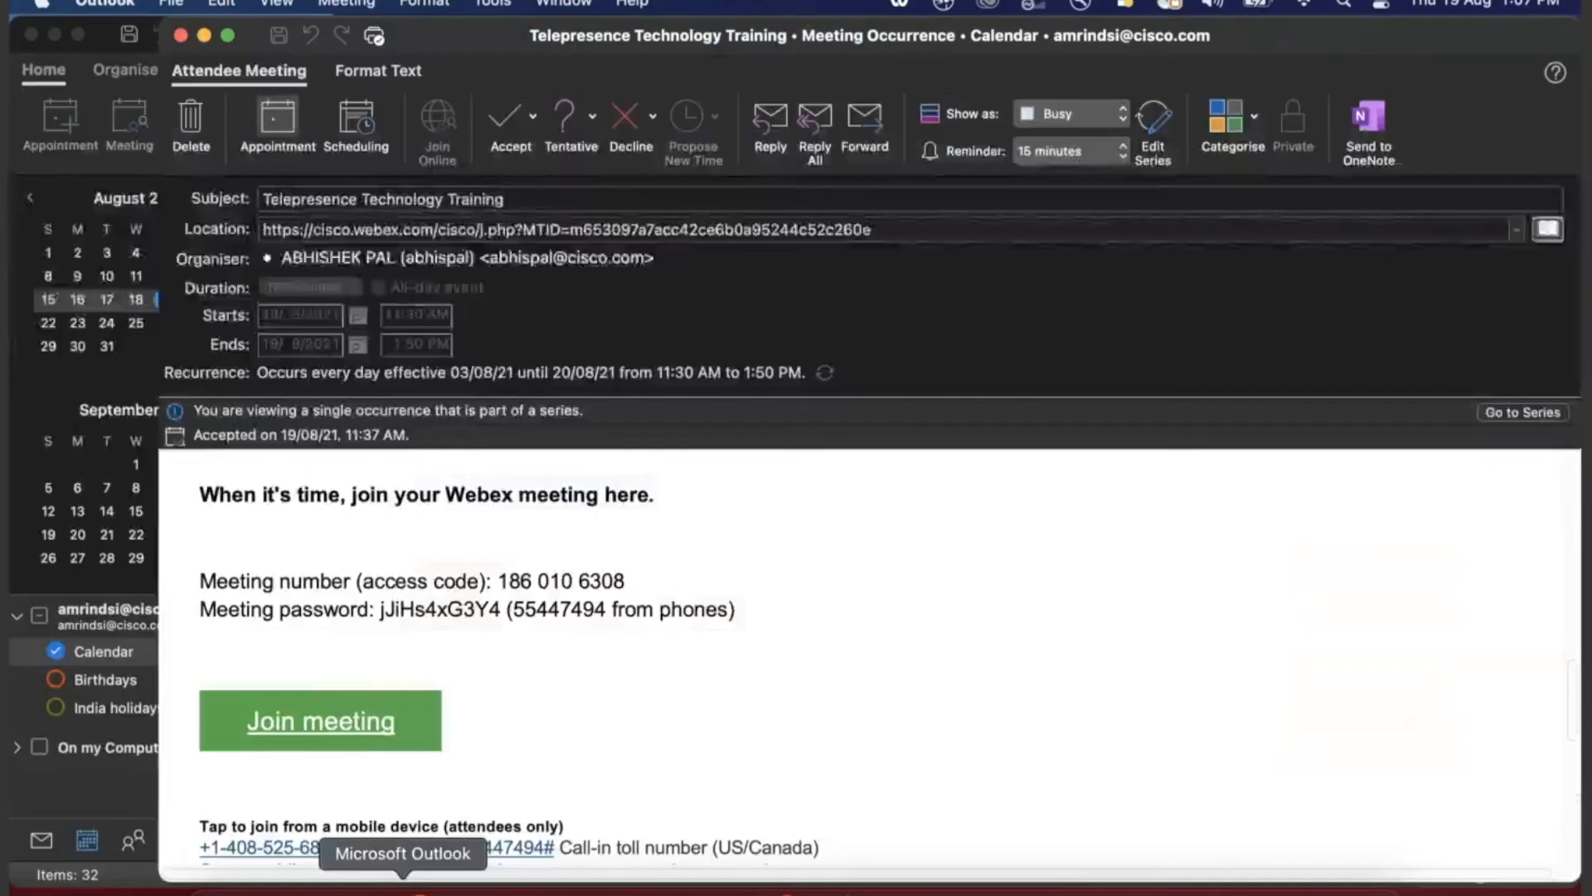
# - Read the newest Outlook inbox message, then minimise Outlook to return to TMS
pyautogui.click(49, 847)
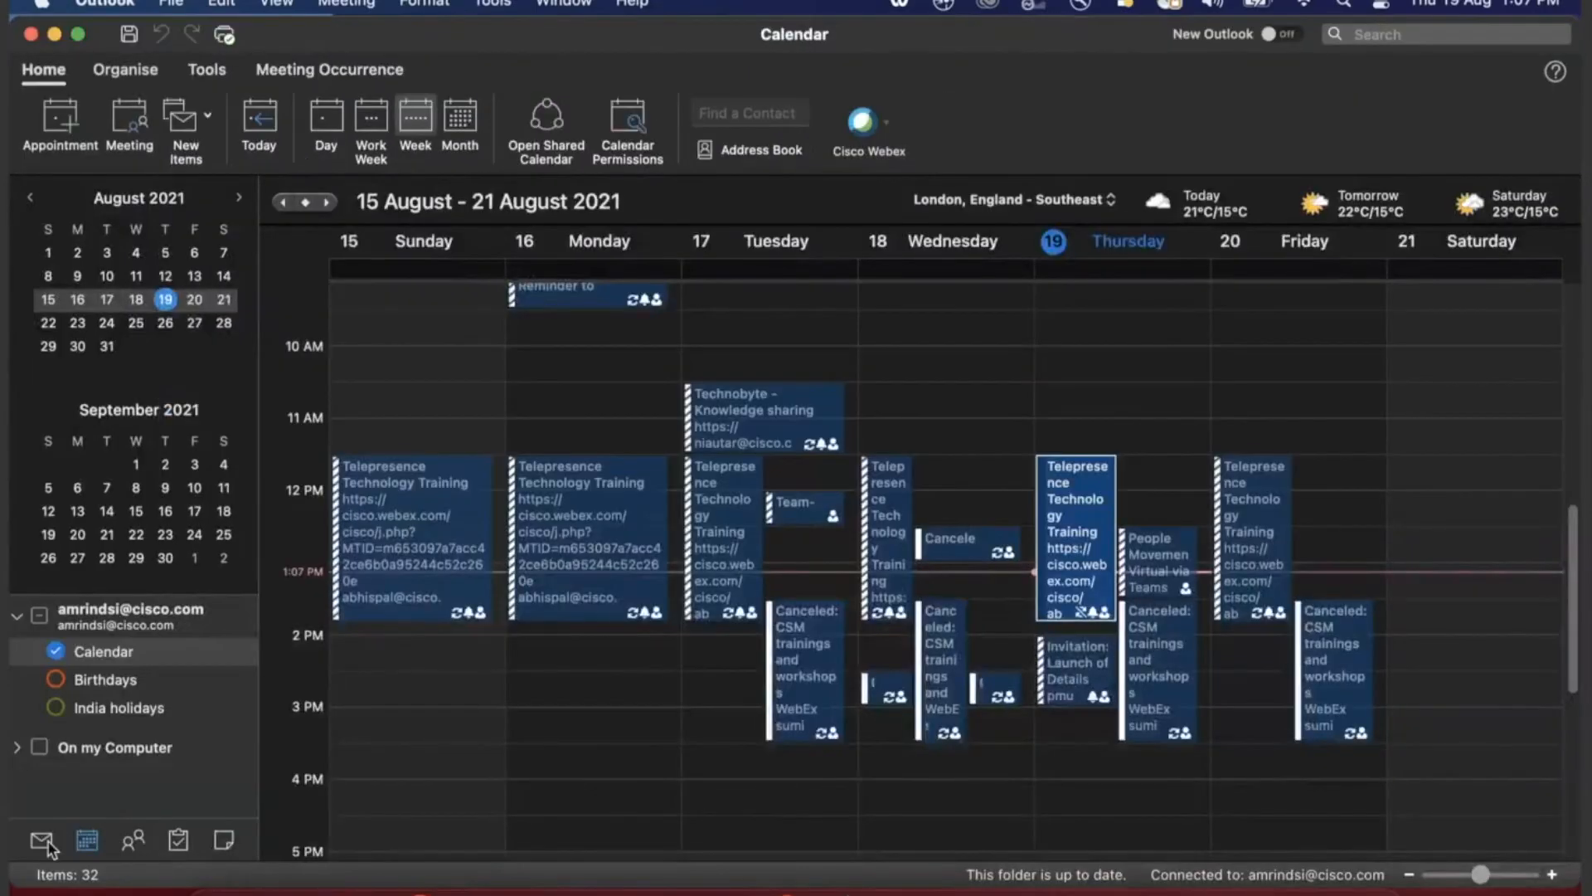
pyautogui.click(48, 844)
pyautogui.click(530, 294)
pyautogui.moveTo(1283, 431); pyautogui.dragTo(916, 329)
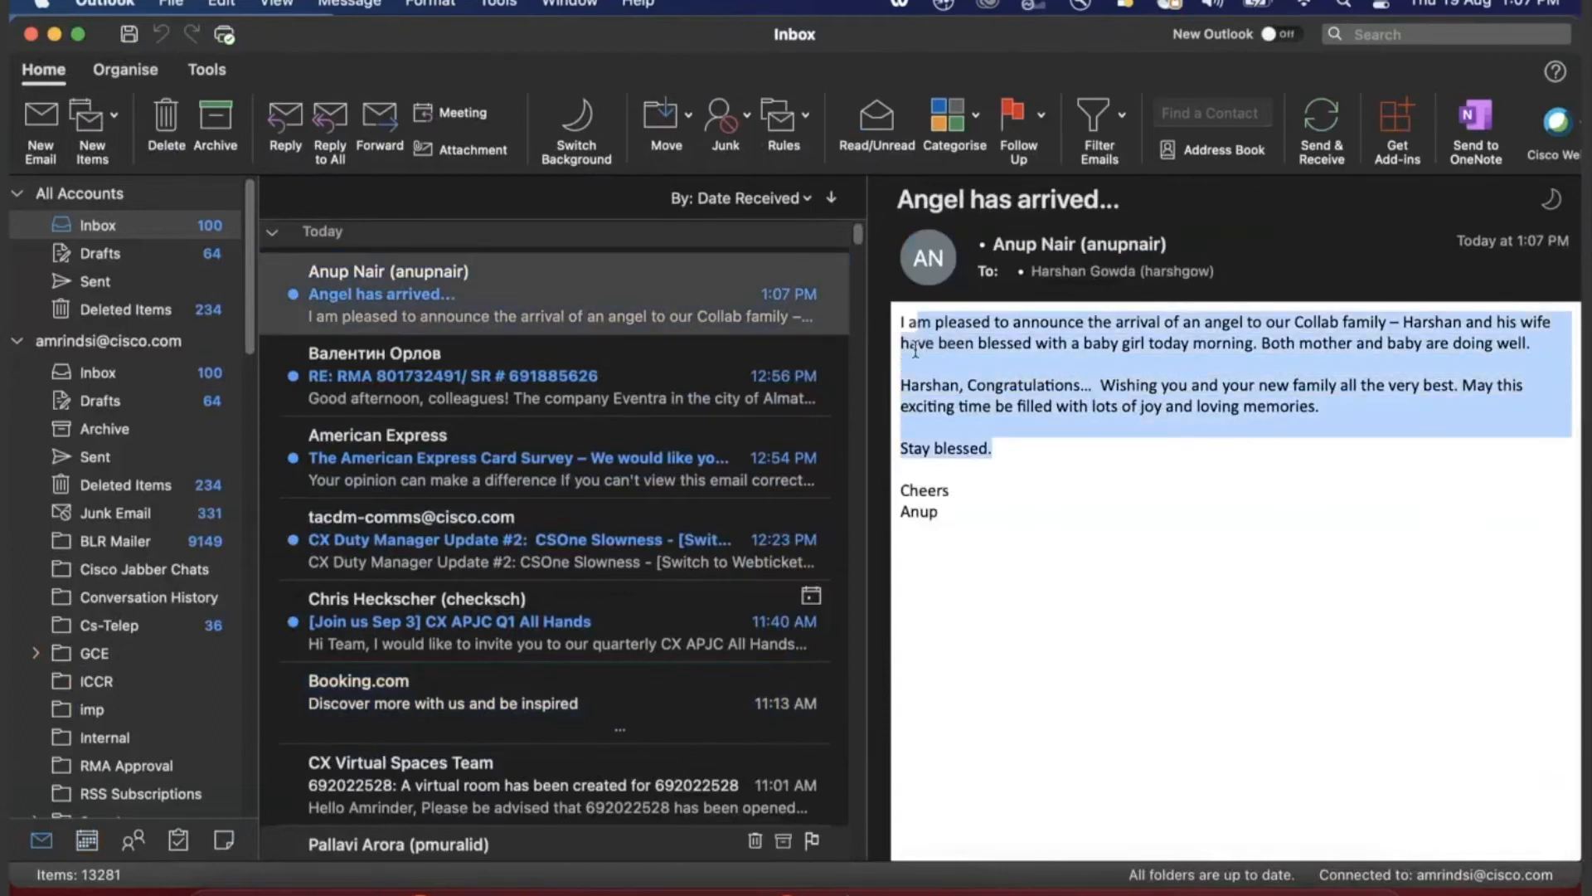
pyautogui.click(1462, 620)
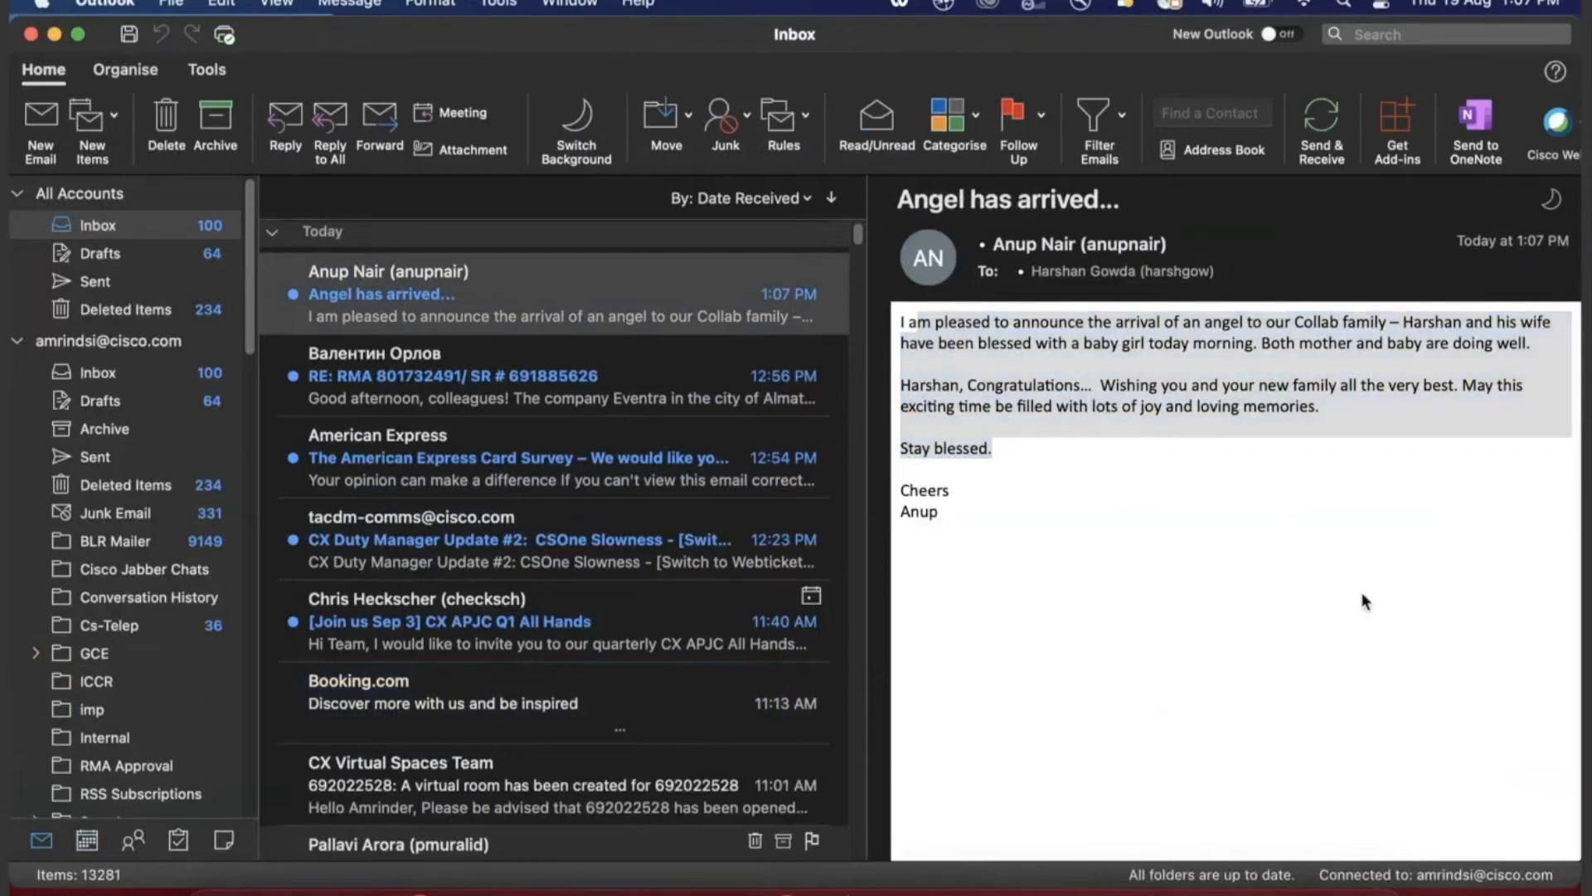
pyautogui.click(54, 36)
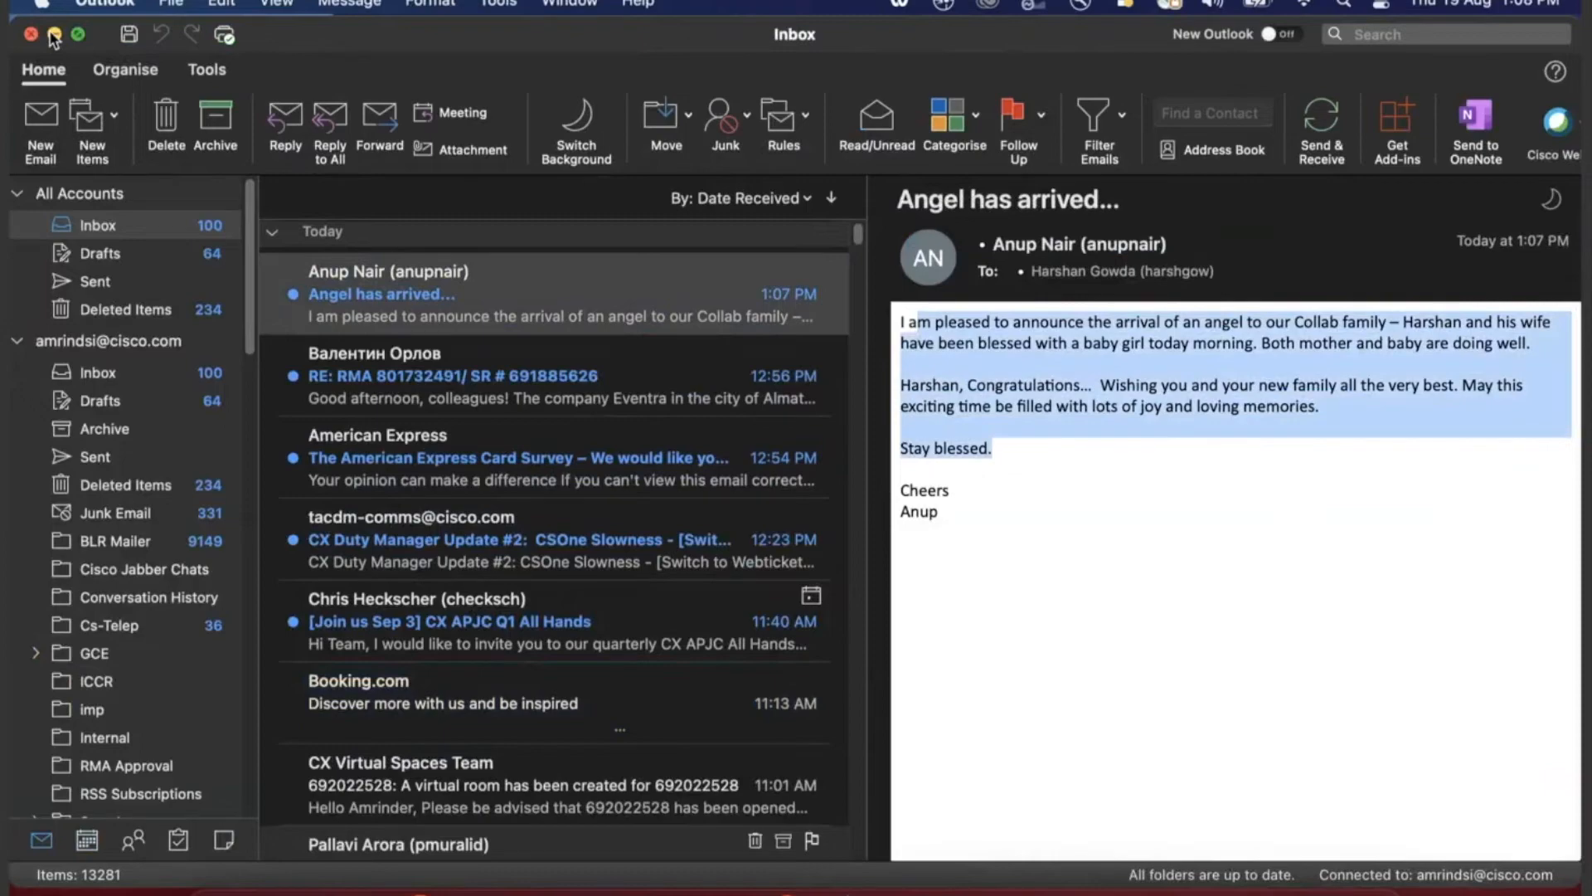
pyautogui.click(54, 35)
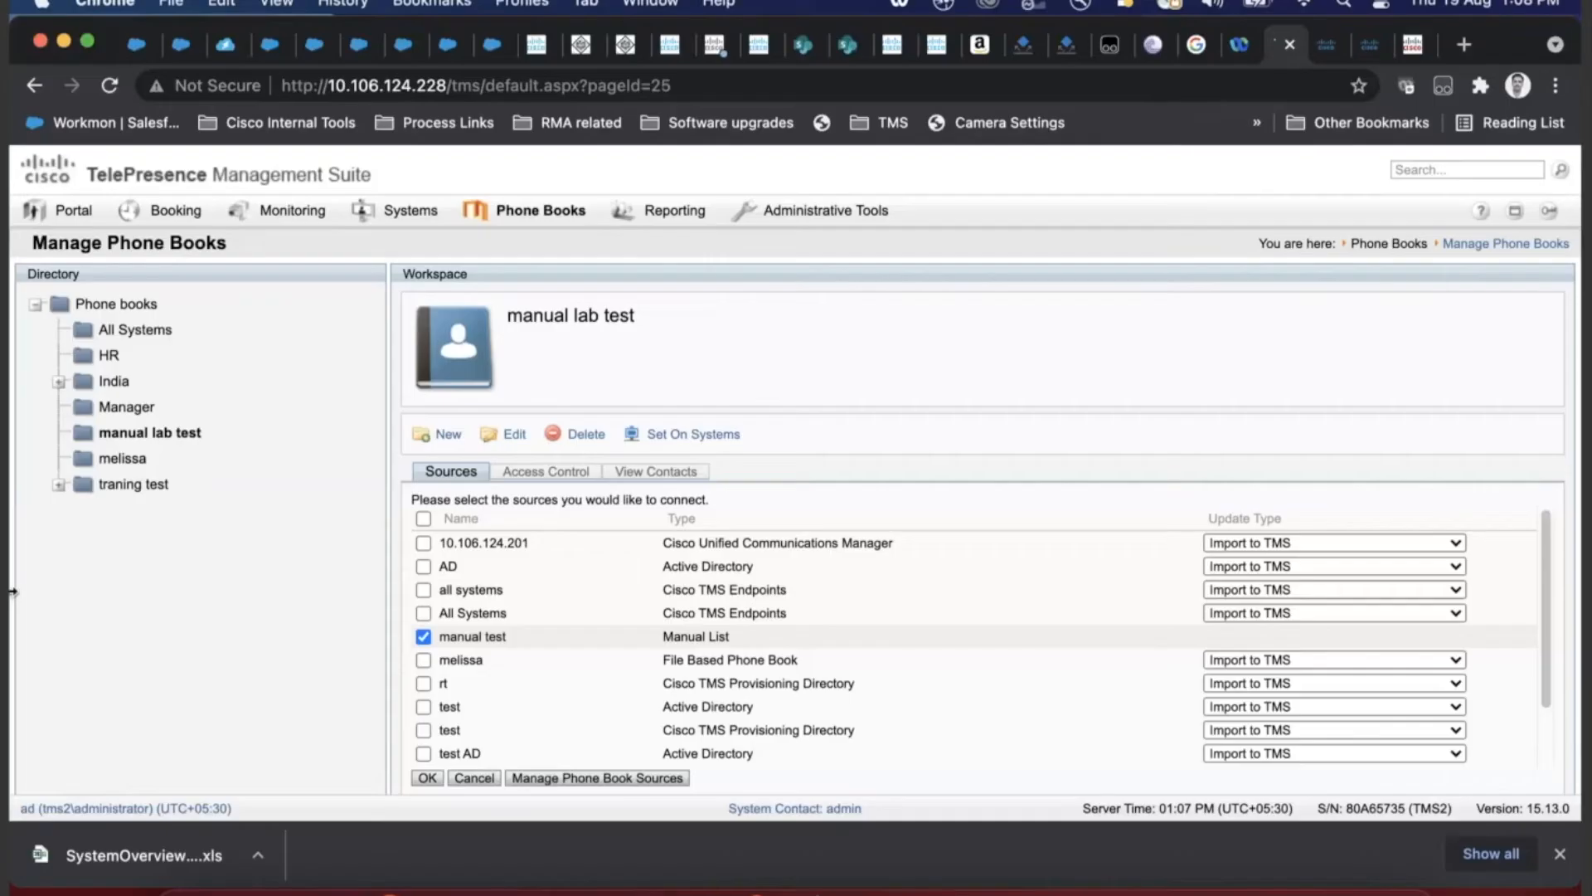
# - Connect the 'manual test' source and update the phone book from it
pyautogui.click(426, 780)
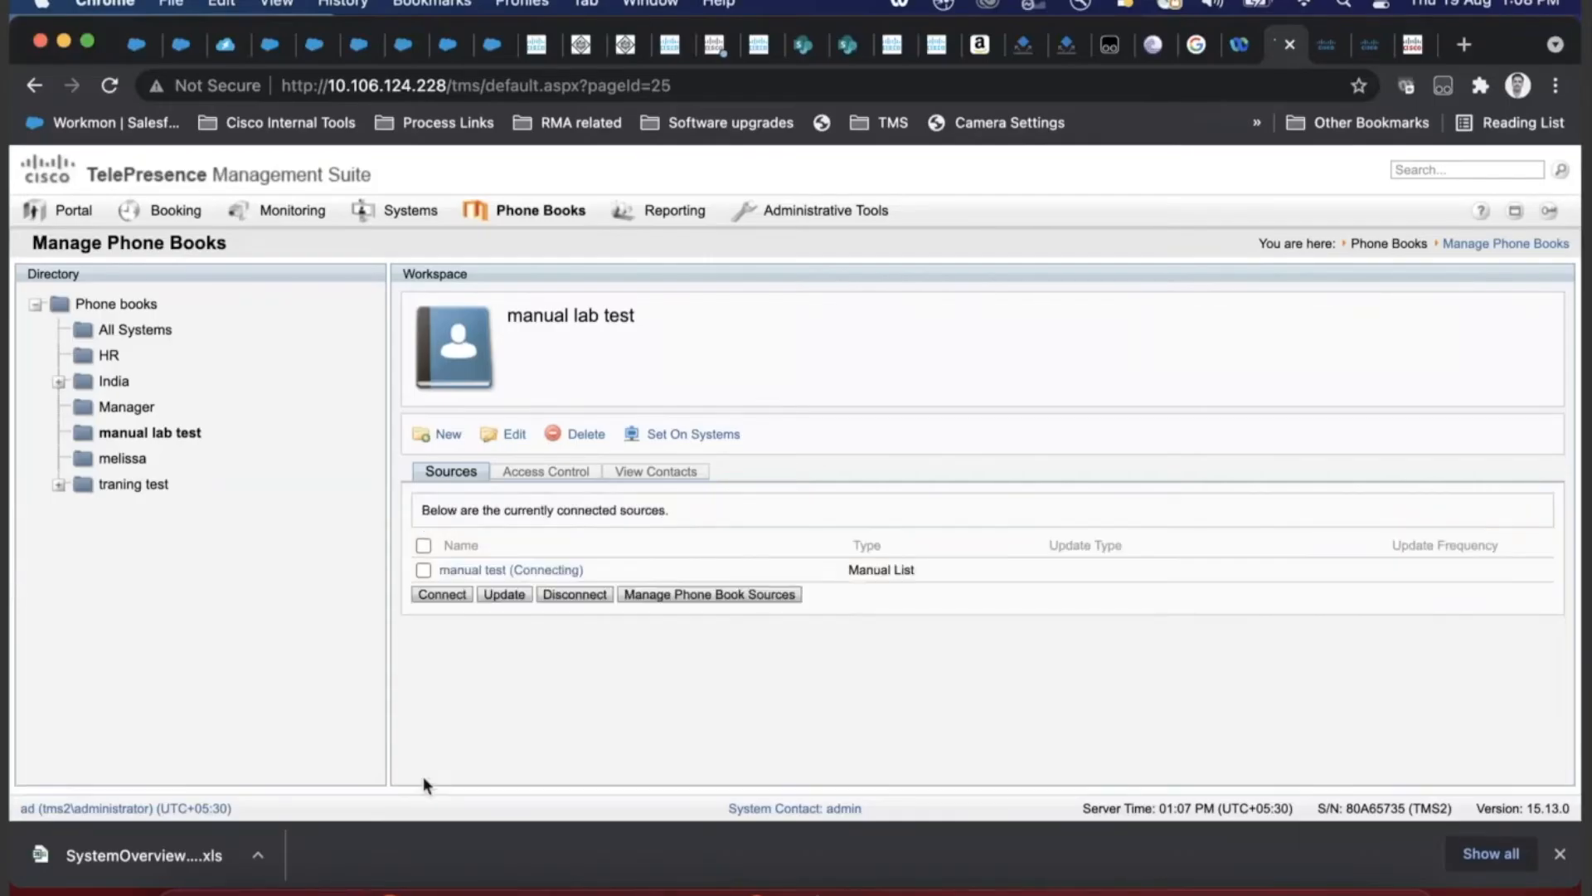
pyautogui.click(423, 570)
pyautogui.click(503, 595)
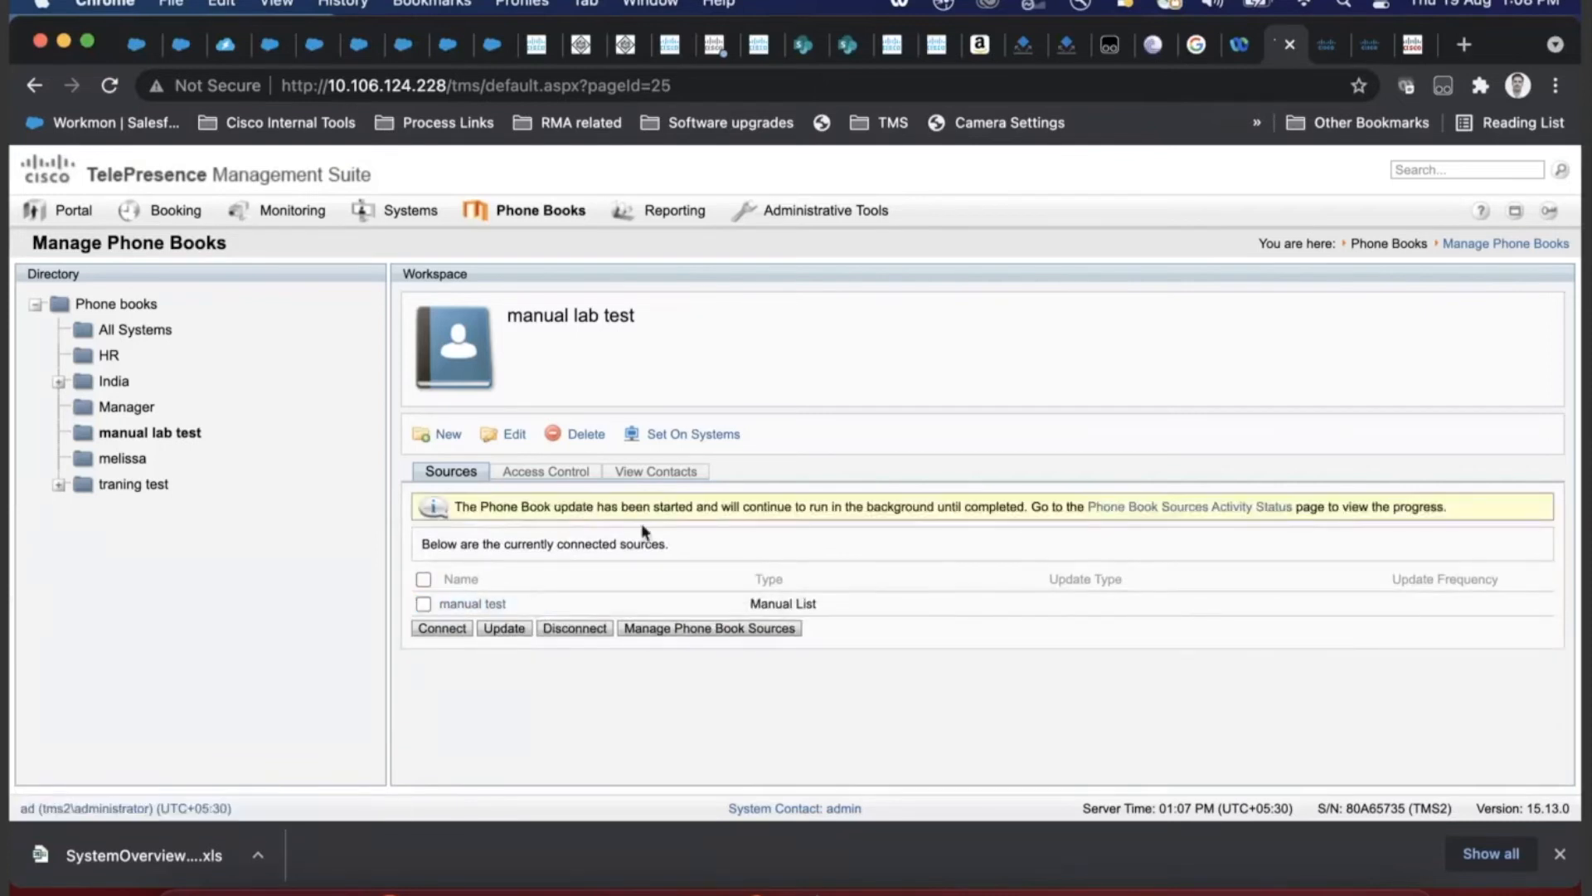
# - Check the imported contacts by expanding lab1, then go back to the connected sources
pyautogui.click(674, 481)
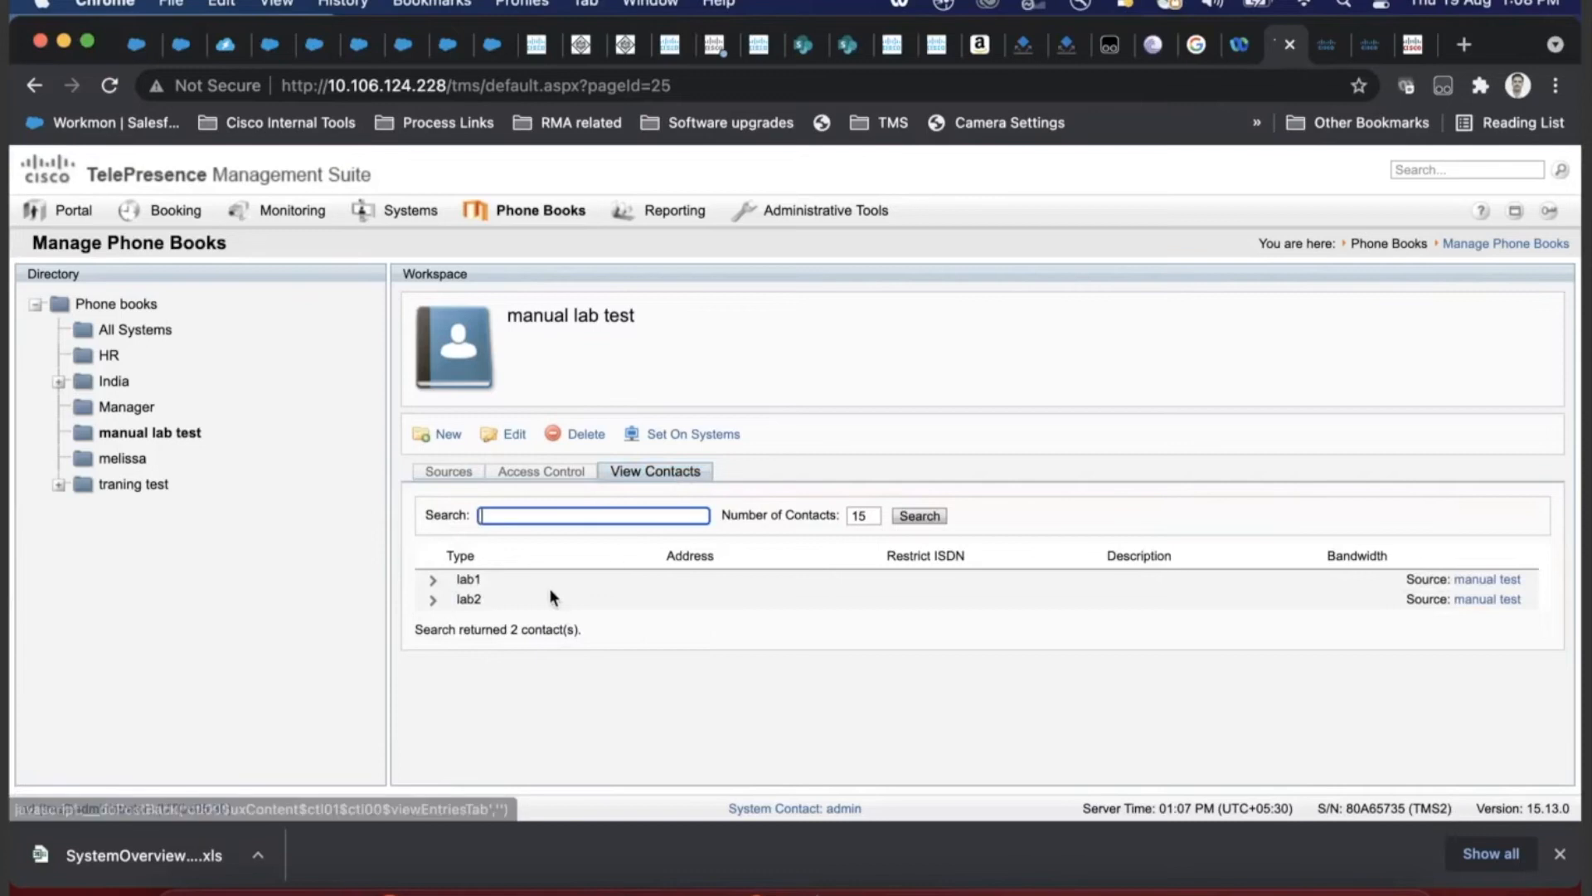
pyautogui.click(433, 580)
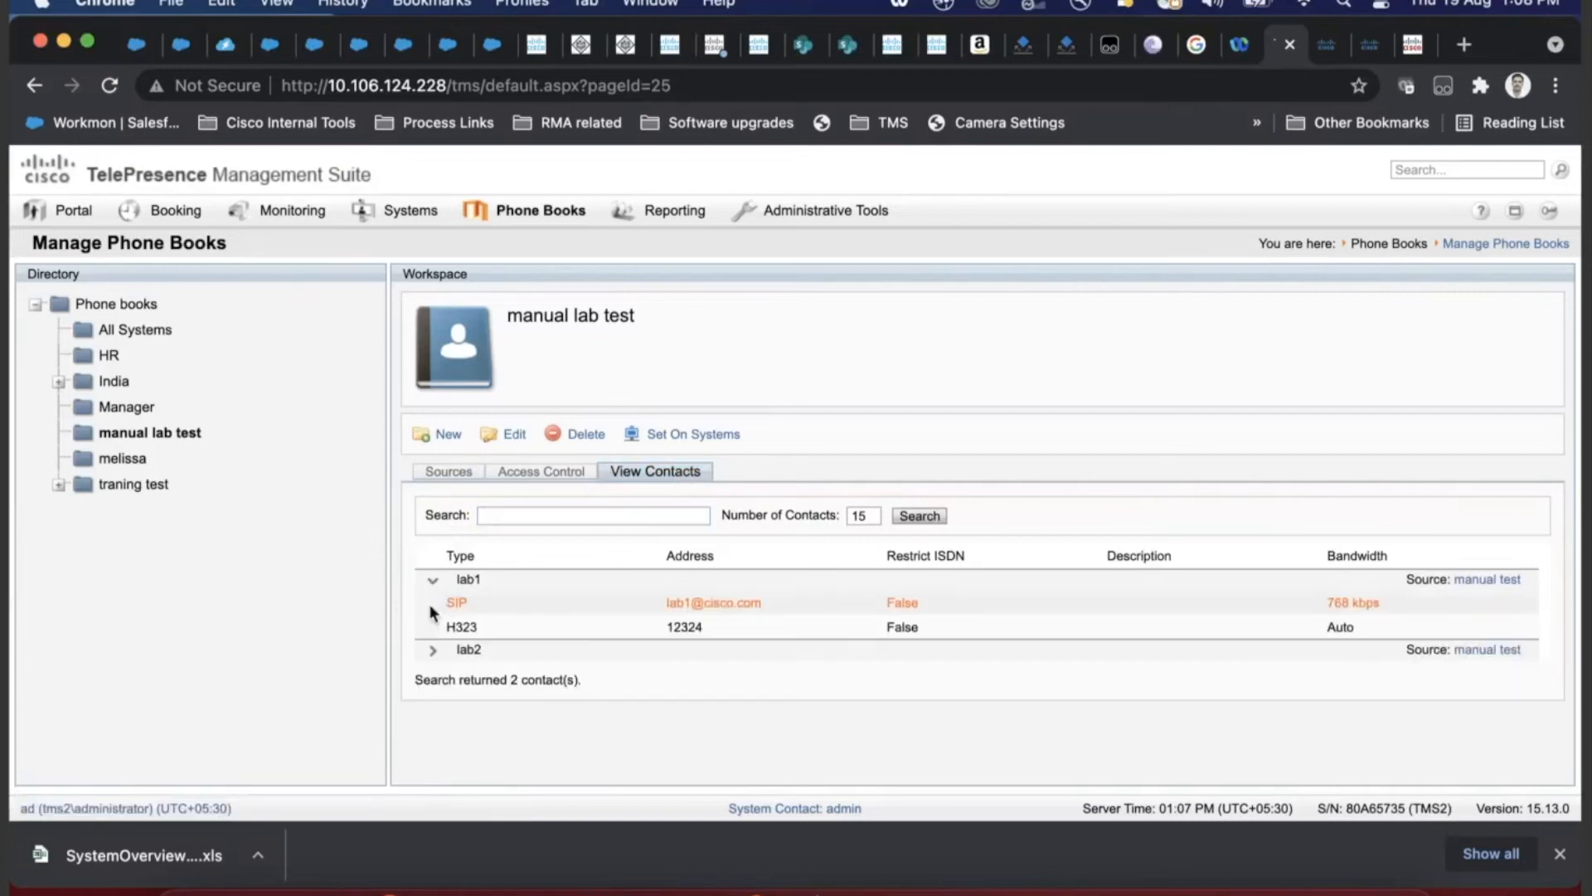
pyautogui.moveTo(262, 232); pyautogui.dragTo(16, 246)
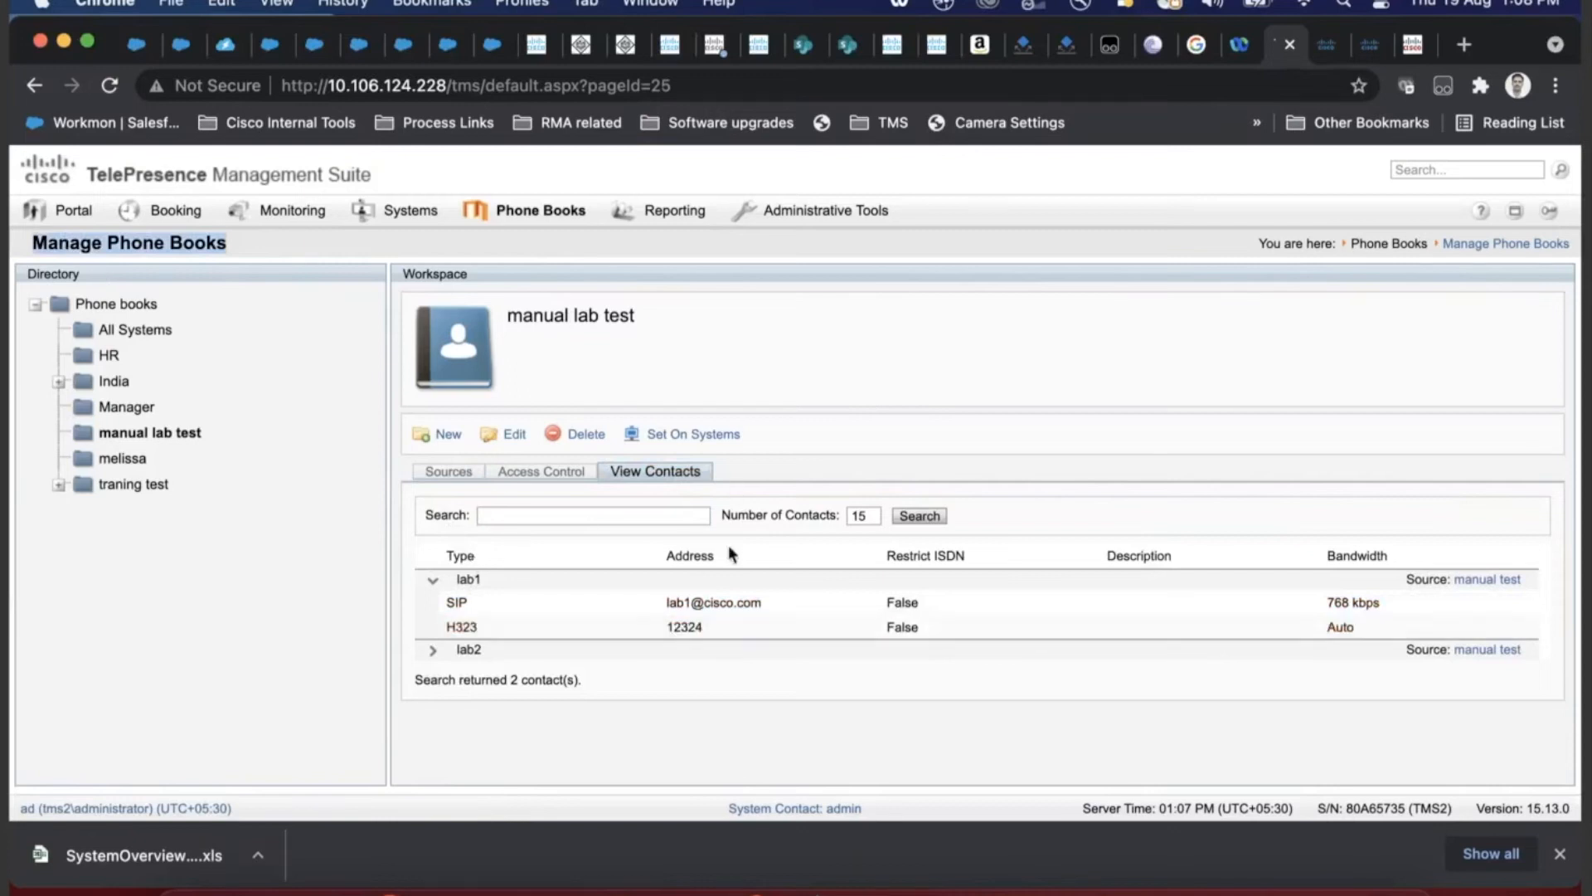
pyautogui.moveTo(651, 322); pyautogui.dragTo(497, 315)
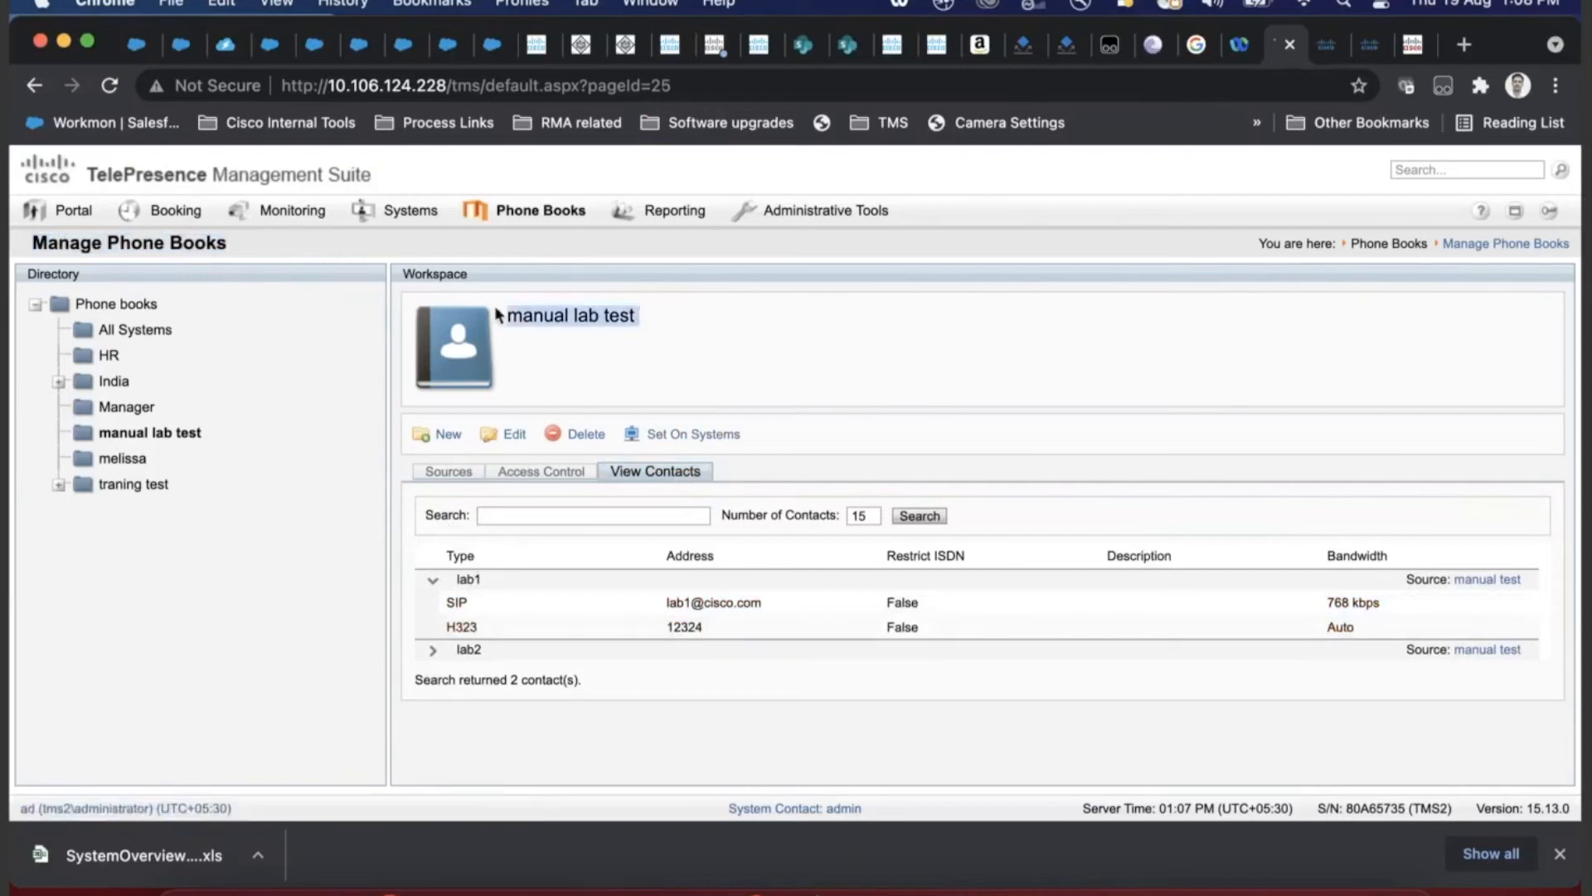
pyautogui.click(466, 472)
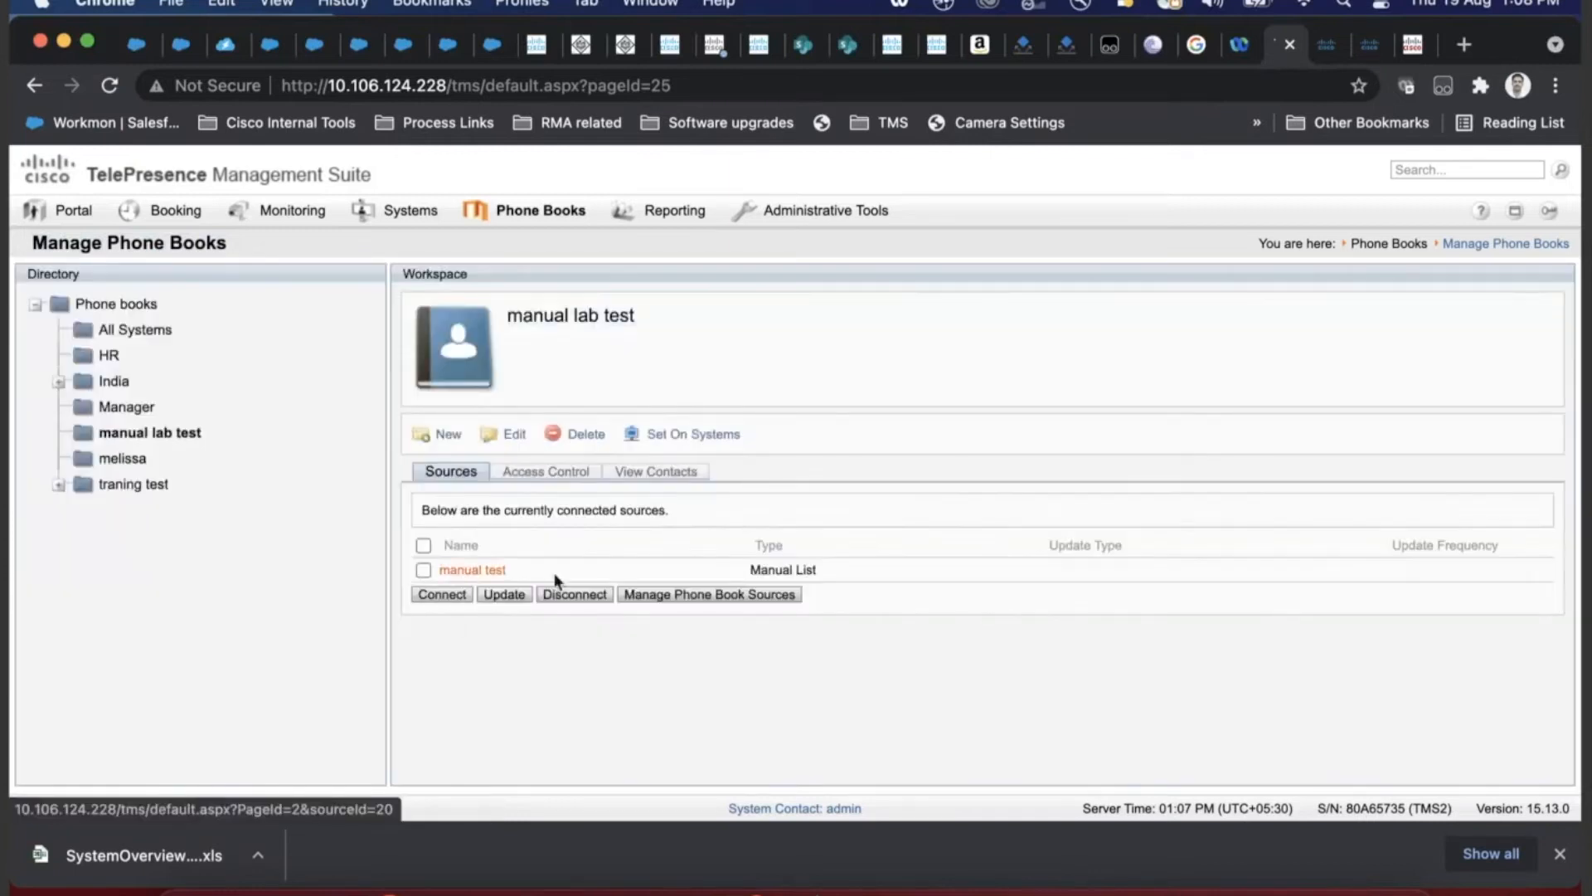
pyautogui.moveTo(526, 567); pyautogui.dragTo(455, 587)
# - Connect the All Systems, all systems and AD sources and update the phone book
pyautogui.click(452, 593)
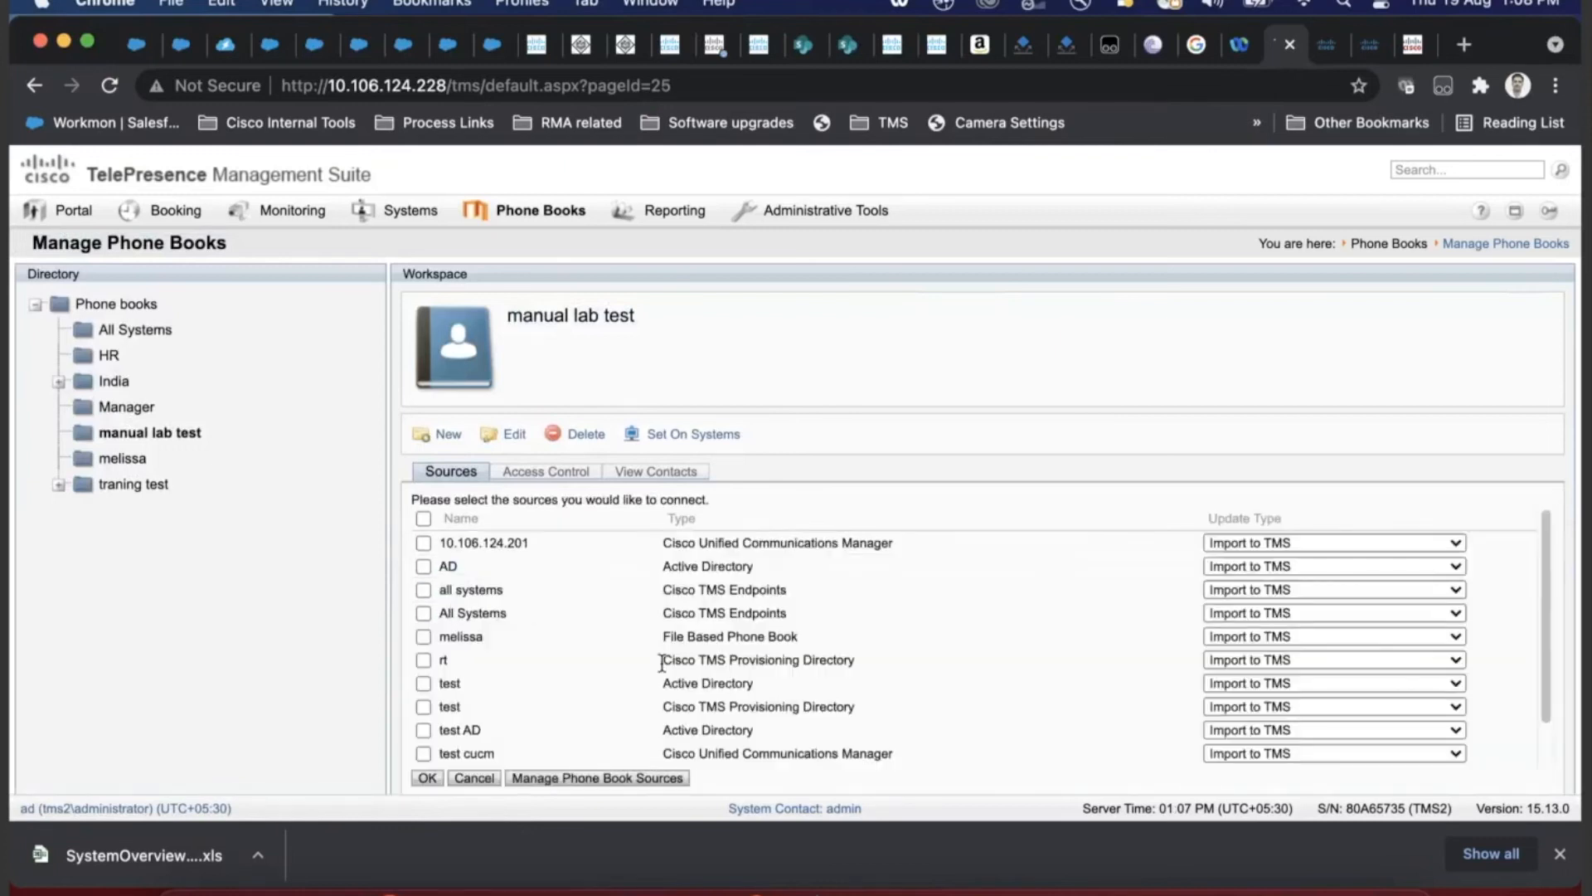
pyautogui.scroll(-1, 477, 753)
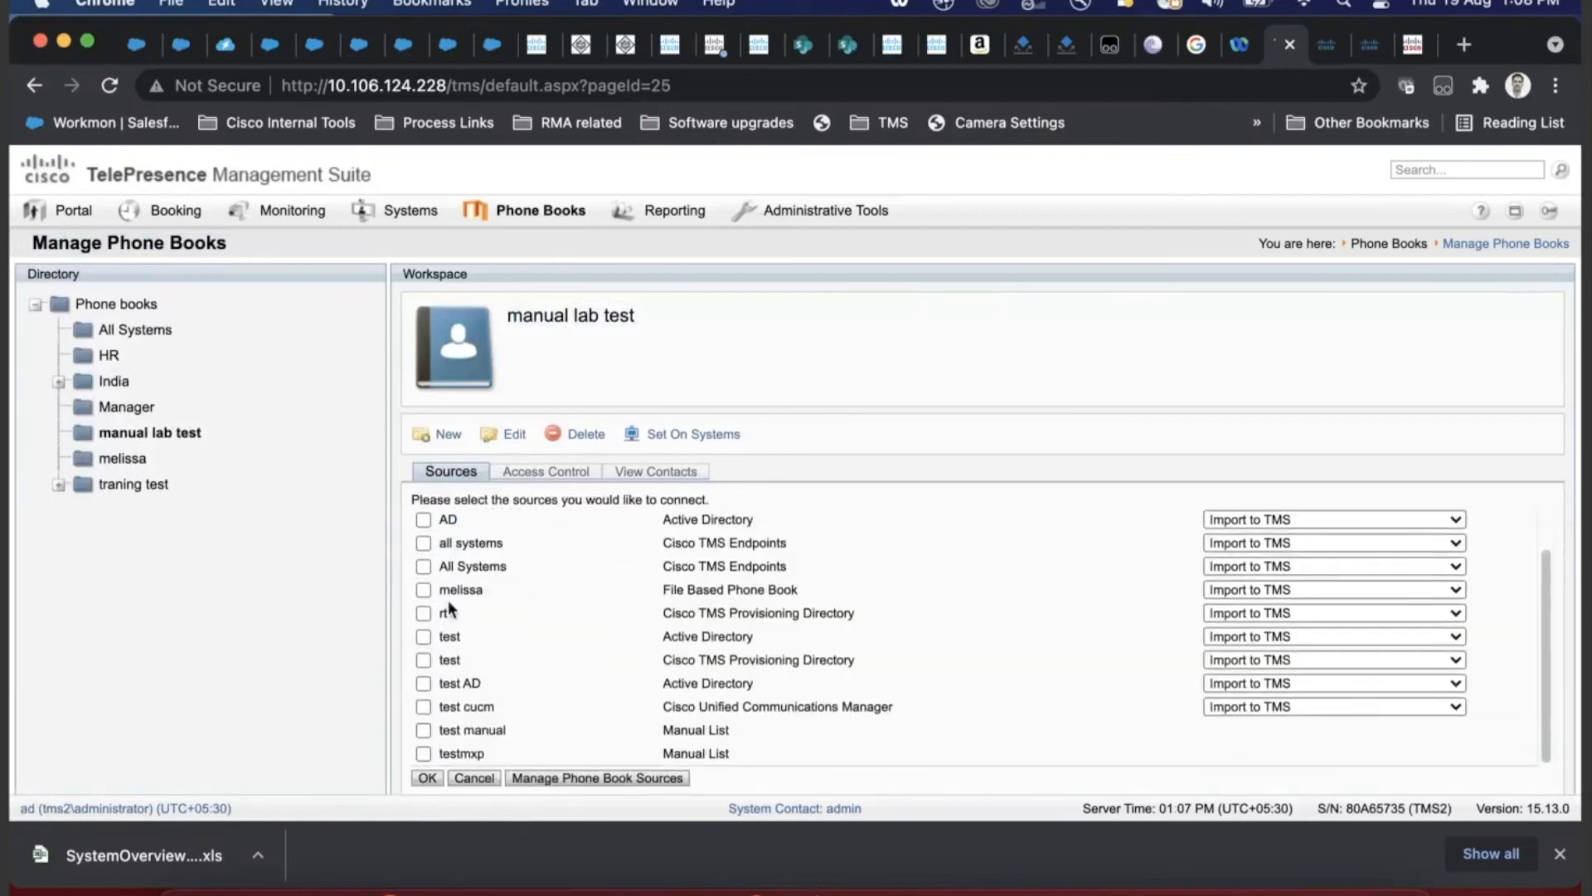
pyautogui.click(424, 566)
pyautogui.click(424, 543)
pyautogui.click(423, 520)
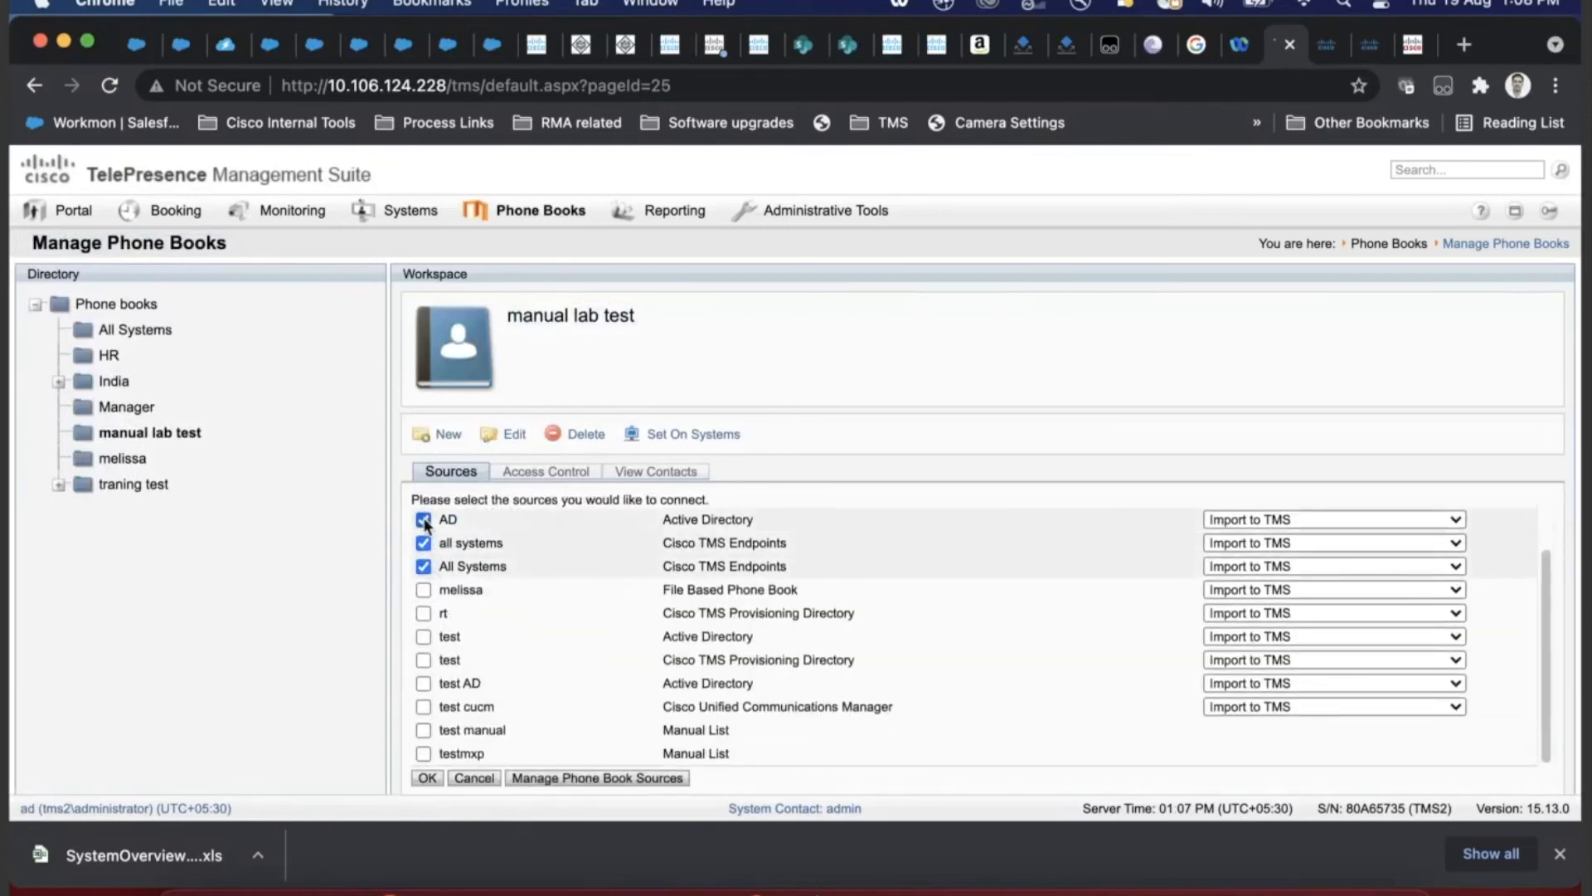
pyautogui.click(428, 779)
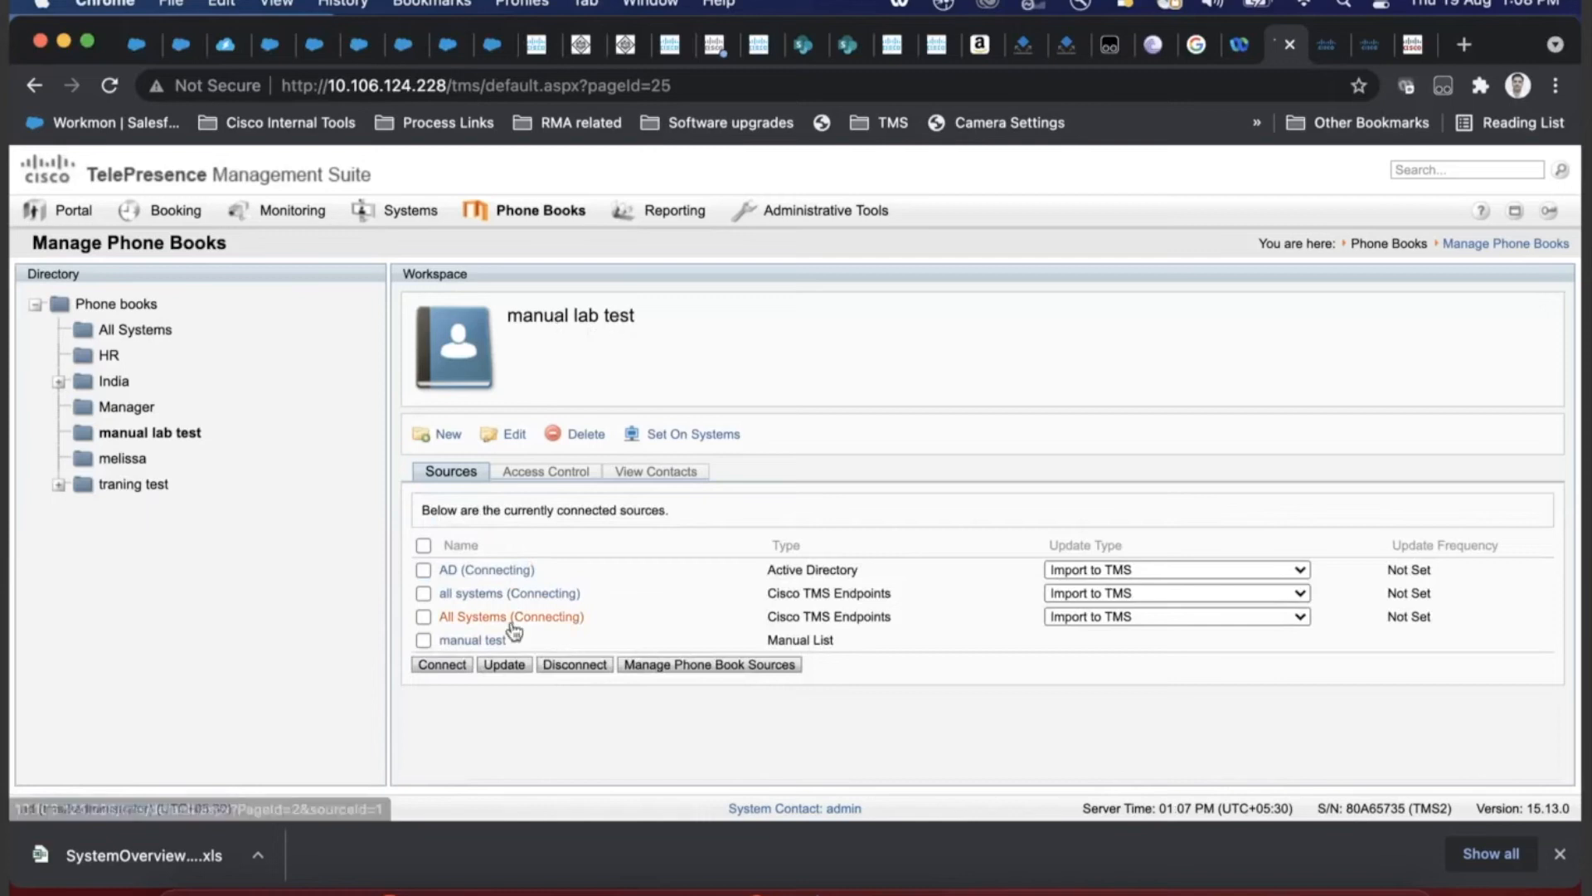
pyautogui.click(423, 545)
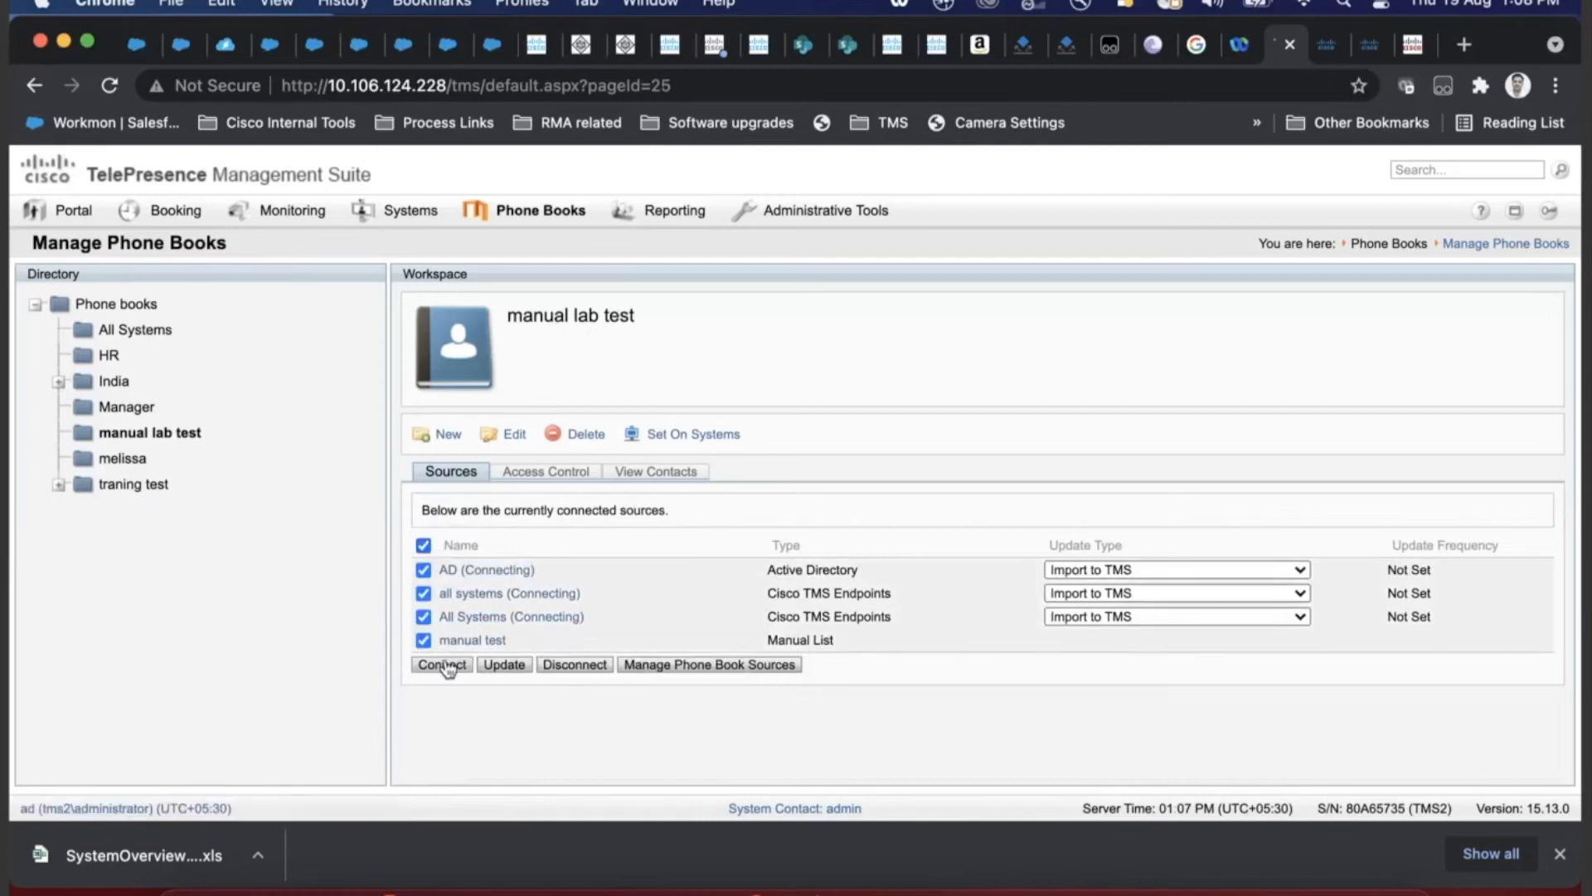
pyautogui.click(507, 665)
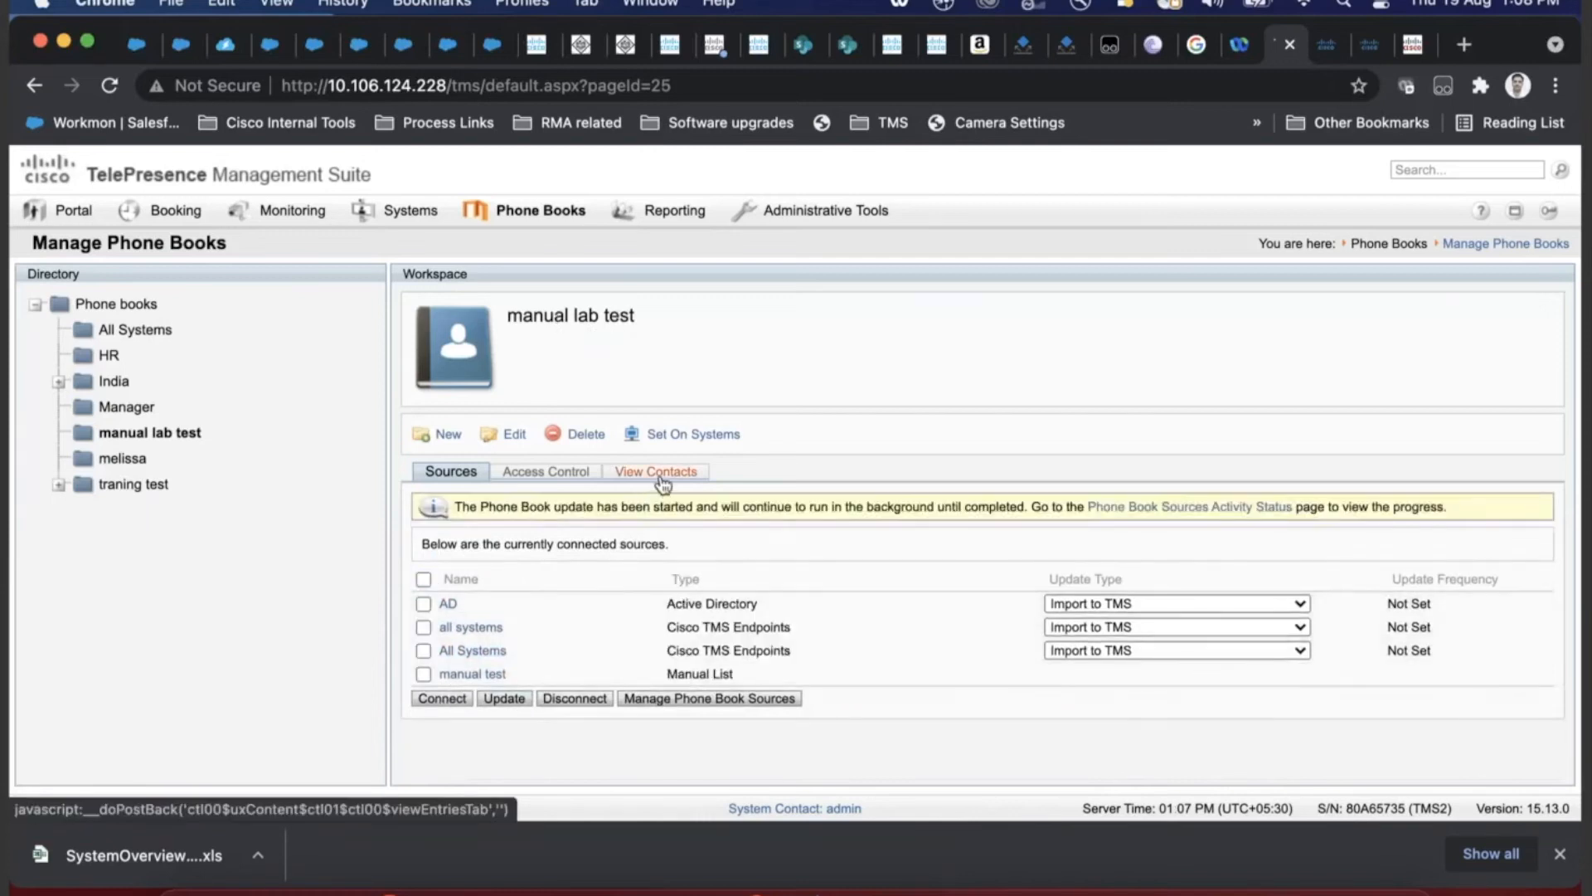
# - Review the contacts now in 'manual lab test'
pyautogui.click(660, 472)
pyautogui.scroll(-3, 676, 572)
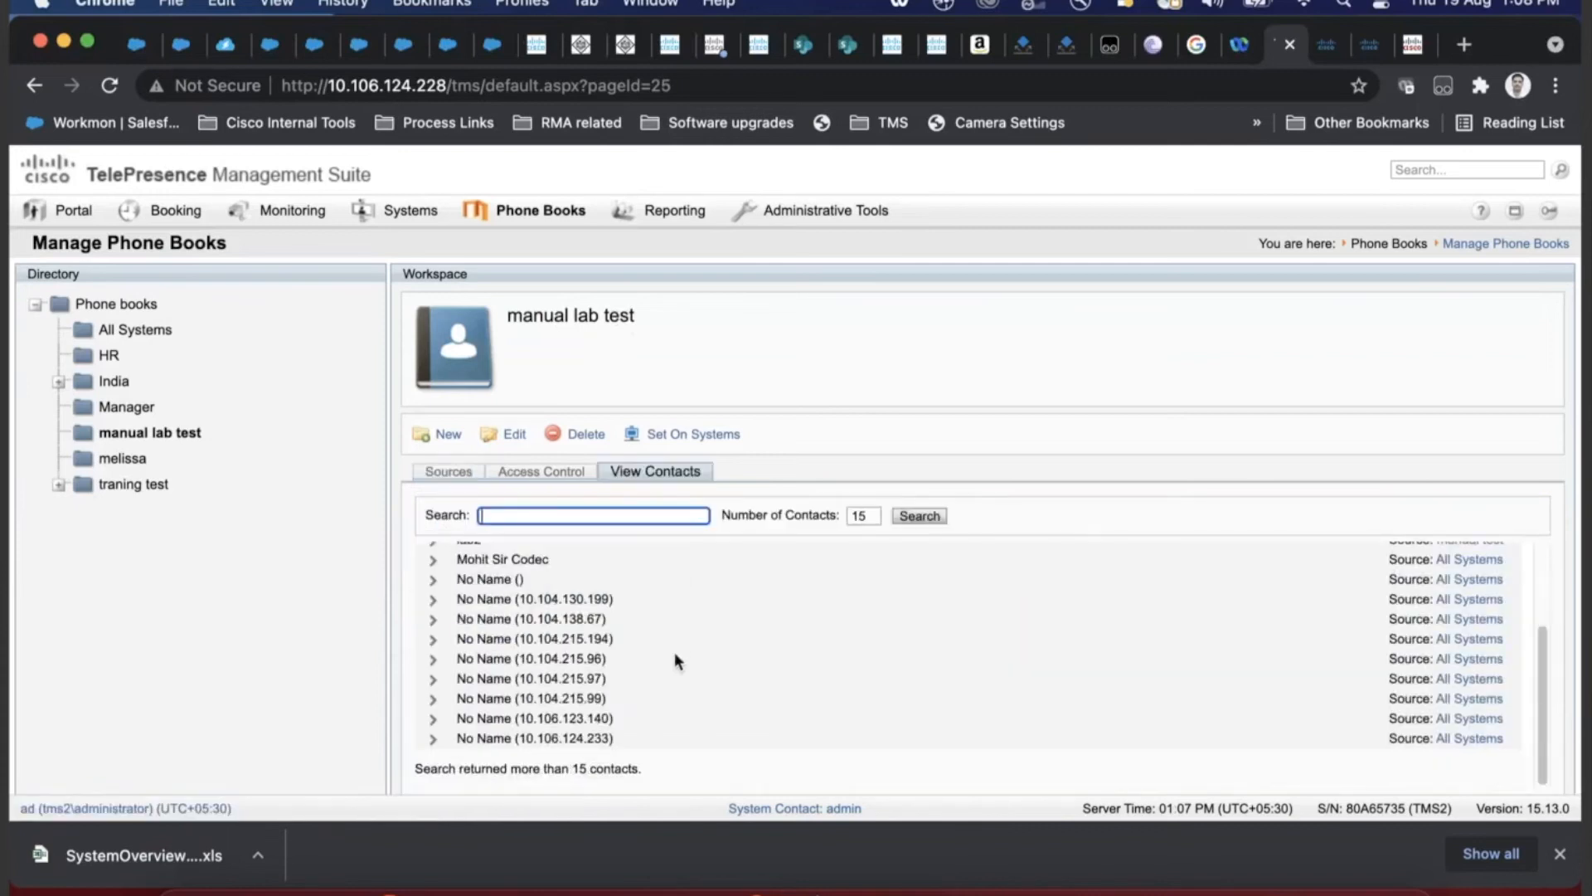
pyautogui.scroll(3, 675, 654)
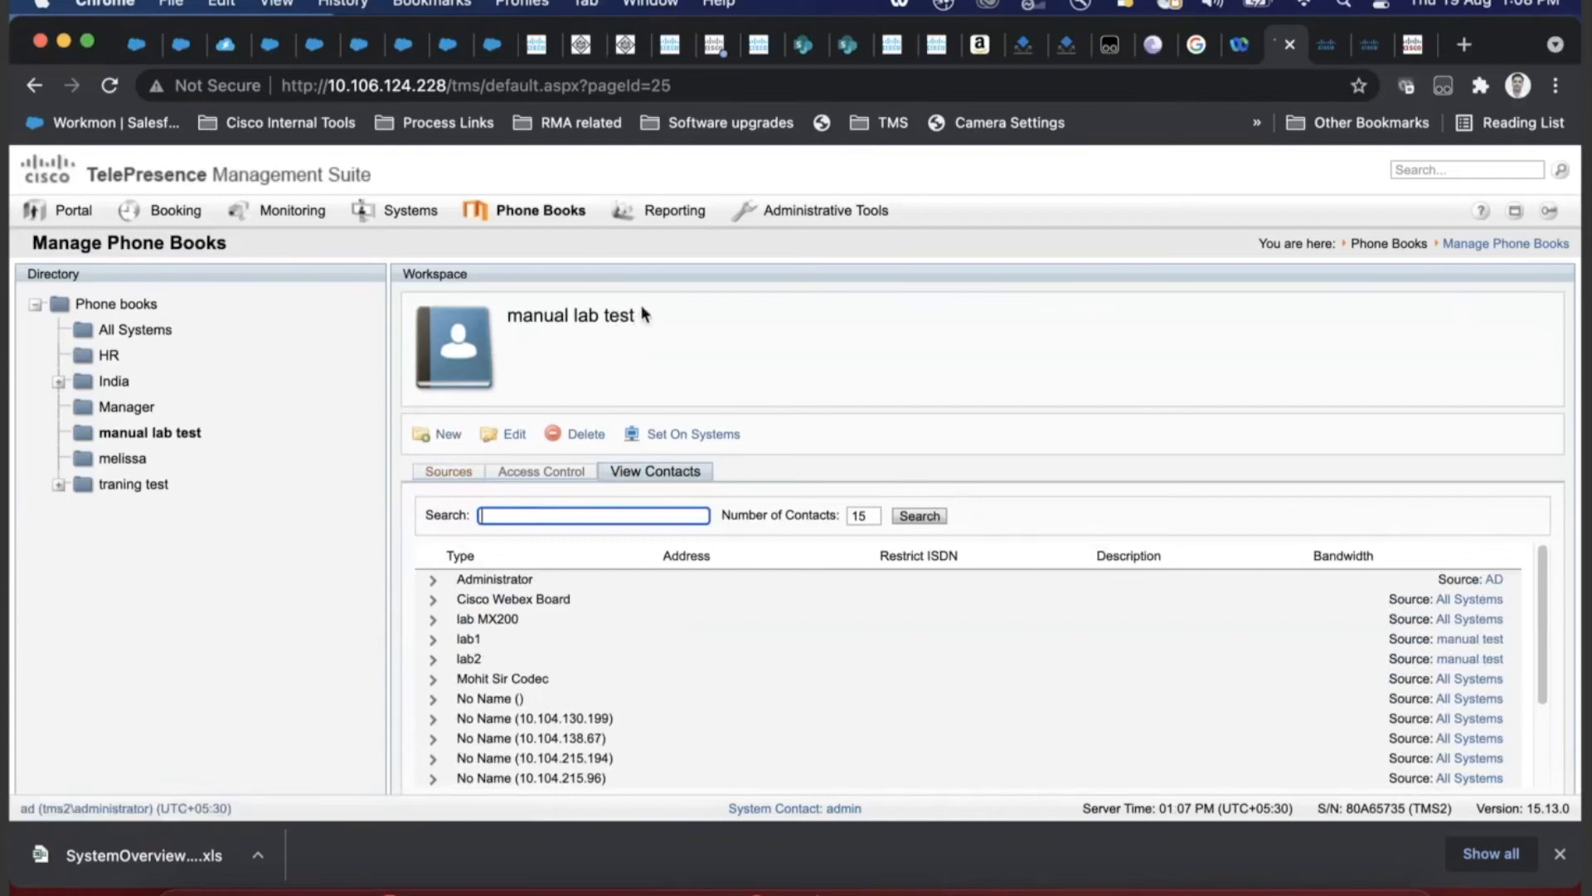
pyautogui.moveTo(642, 319); pyautogui.dragTo(461, 332)
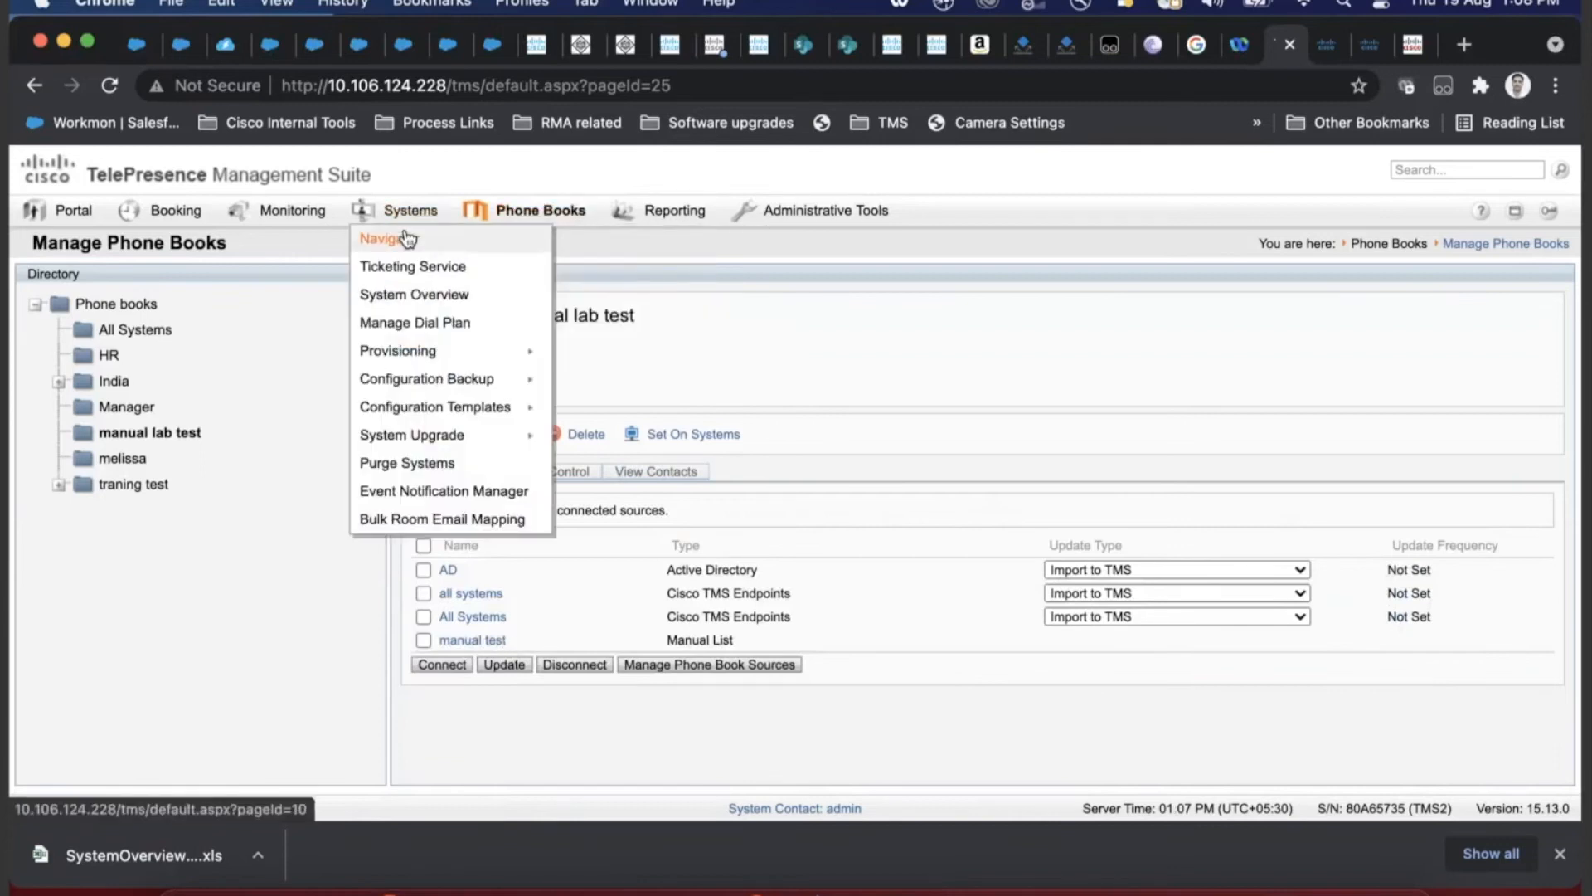
# - Open the Systems Navigator list and search the page for the system's address
pyautogui.click(406, 239)
pyautogui.scroll(-5, 540, 650)
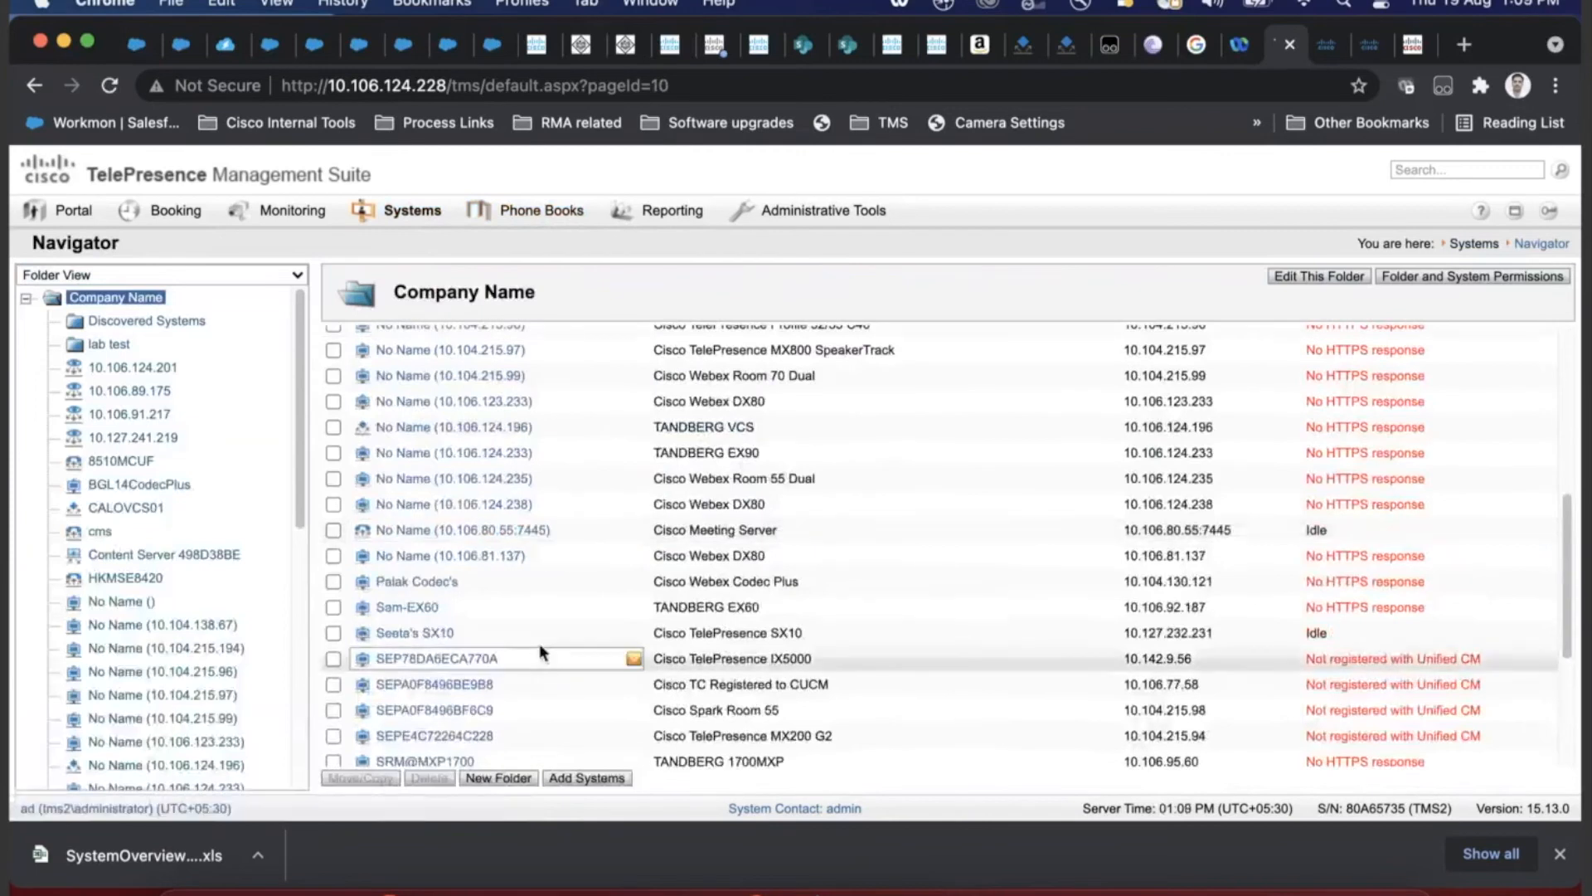
pyautogui.hotkey('ctrl', 'f')
# - Search for '136' and open the zzzz system's details
pyautogui.write('136')
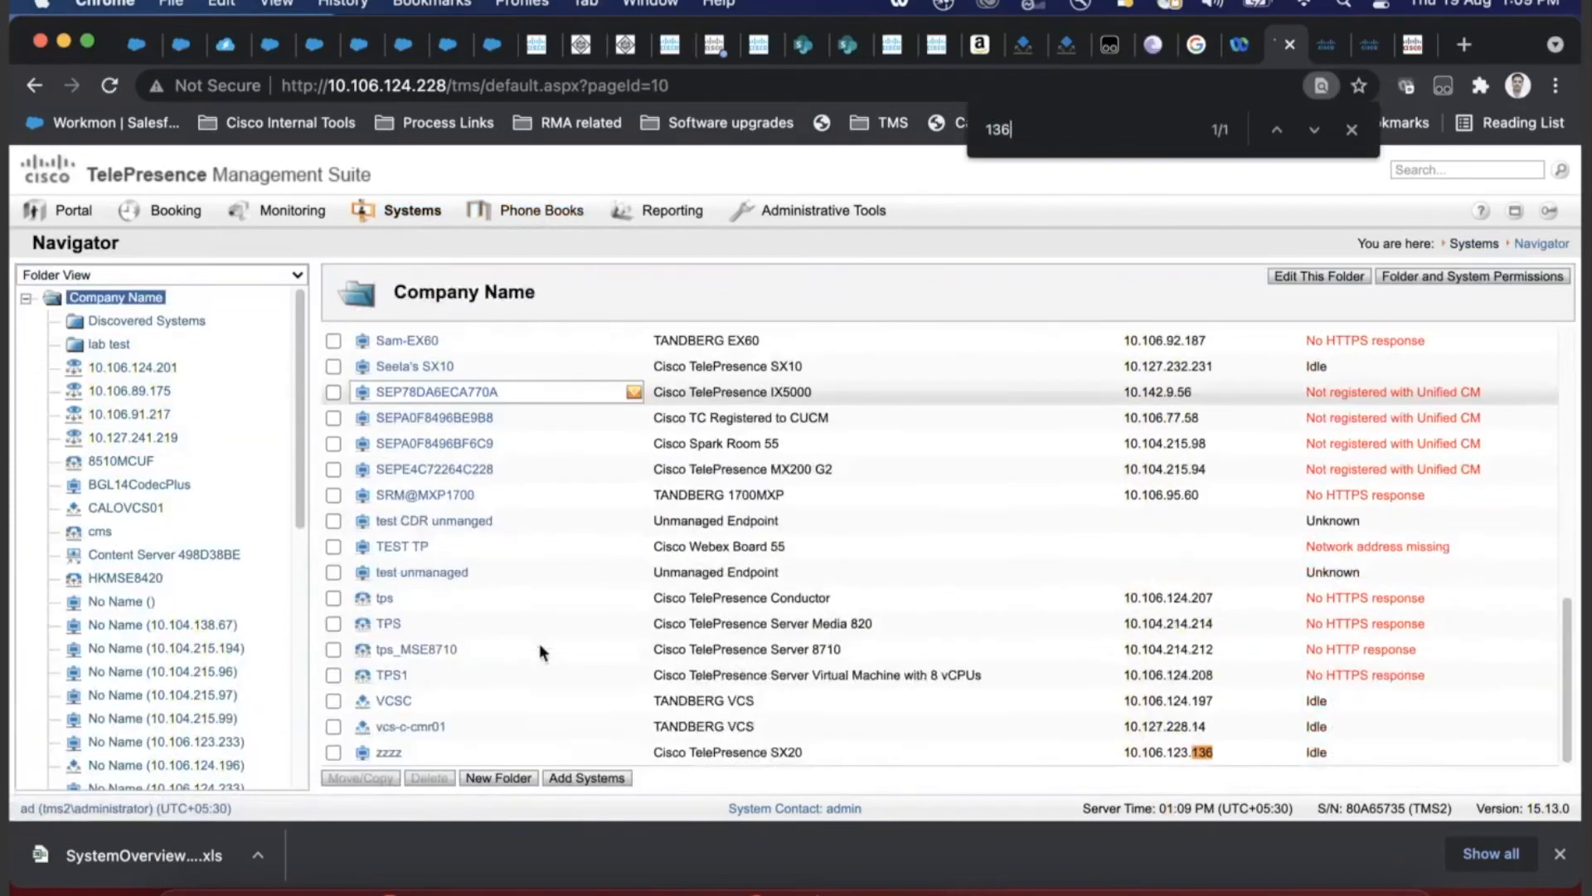
pyautogui.click(390, 755)
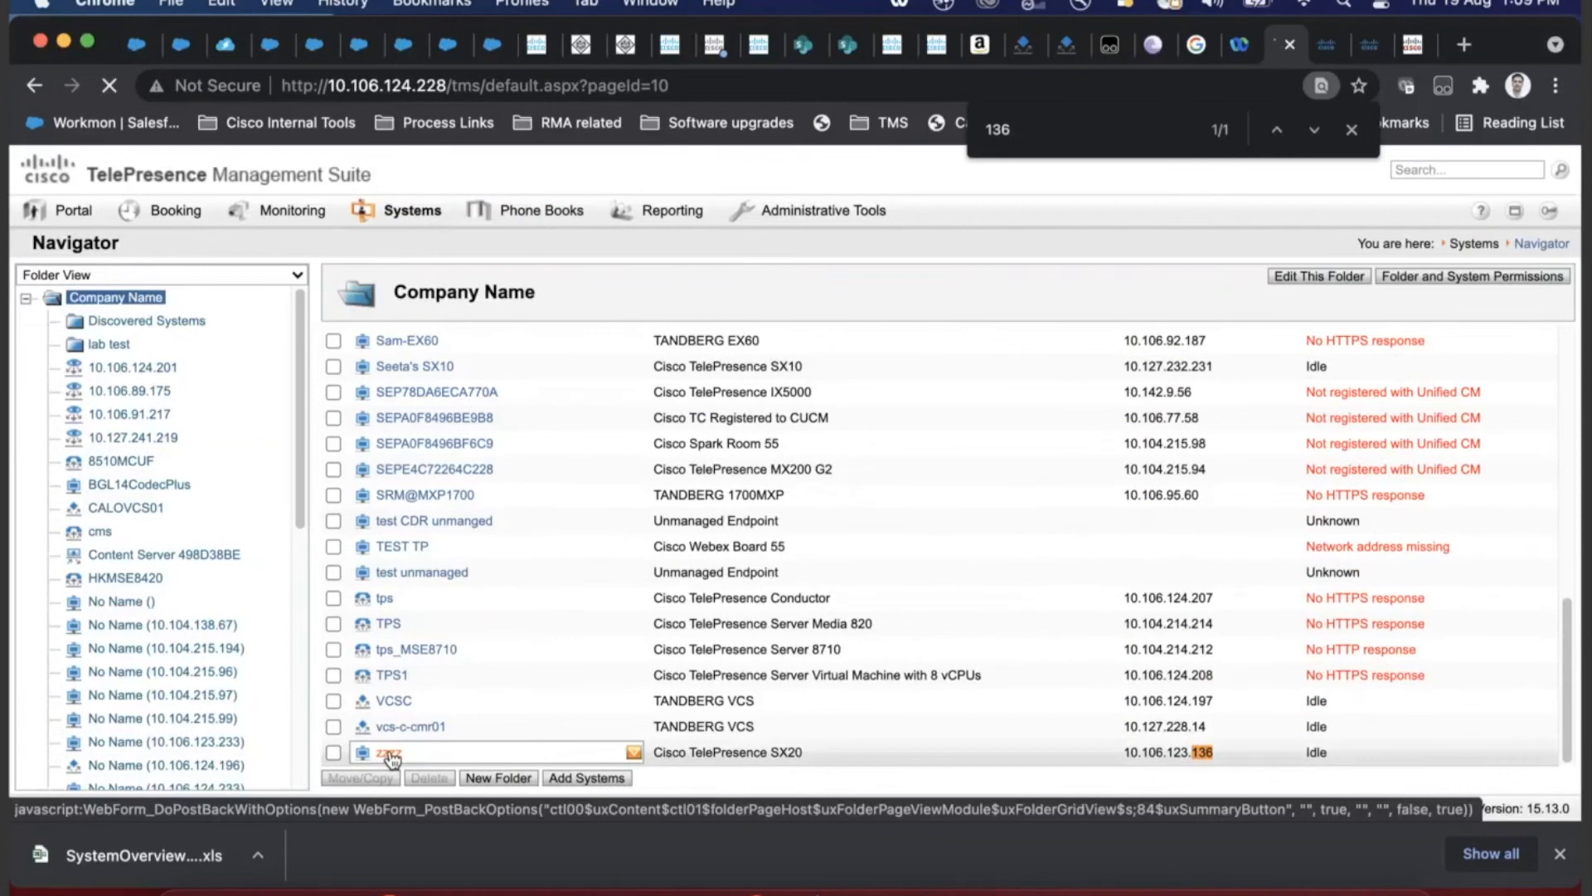
pyautogui.click(1352, 130)
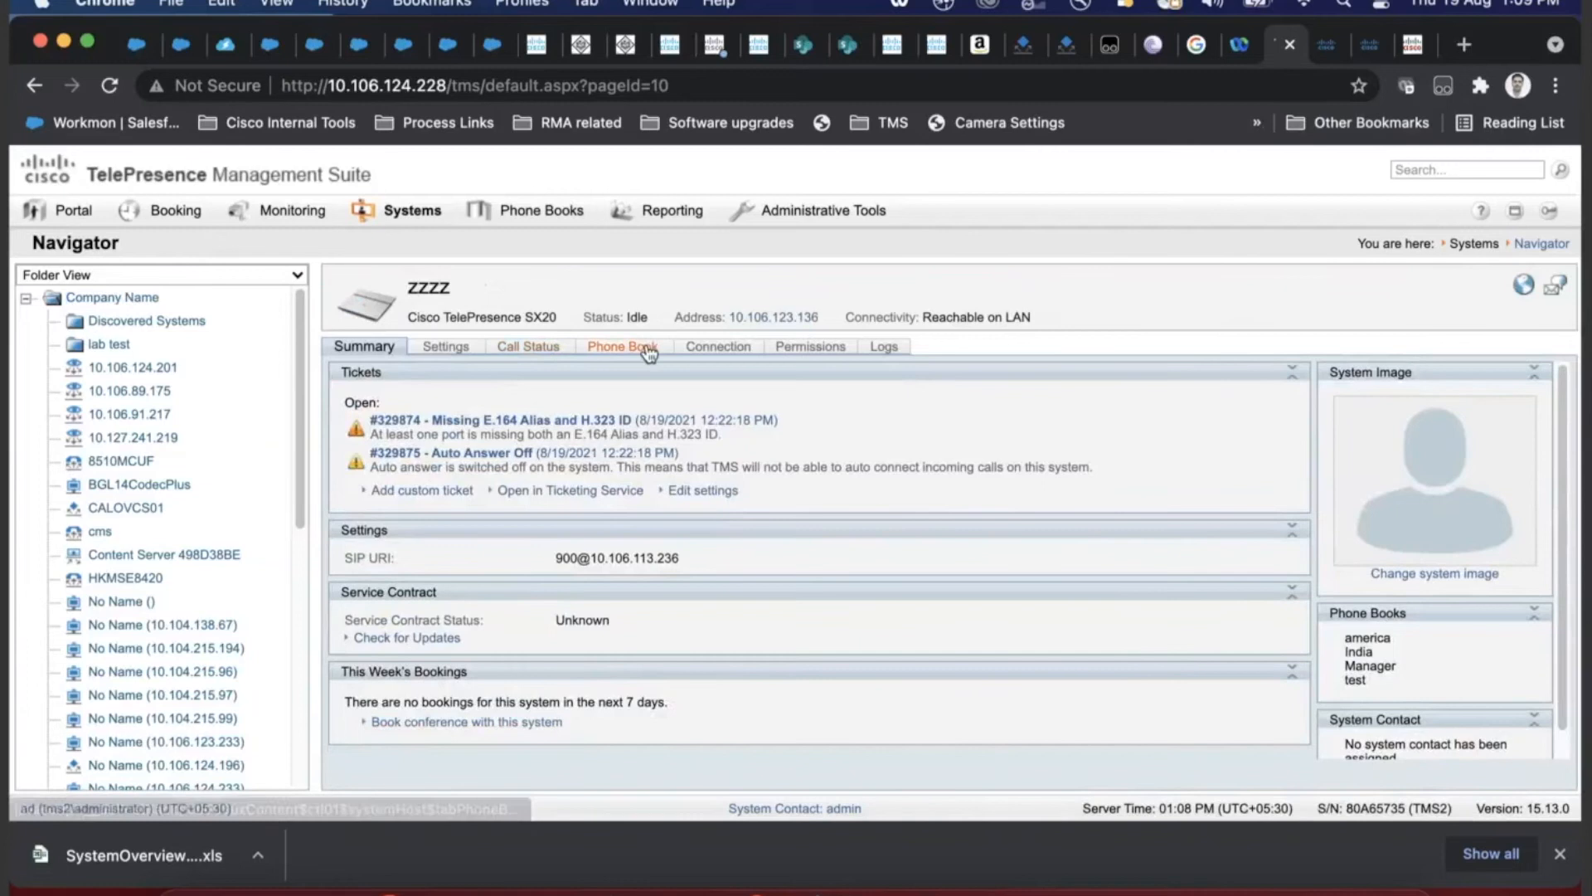
# - Remove all set phone books from zzzz, add only 'manual lab test', and save
pyautogui.click(647, 348)
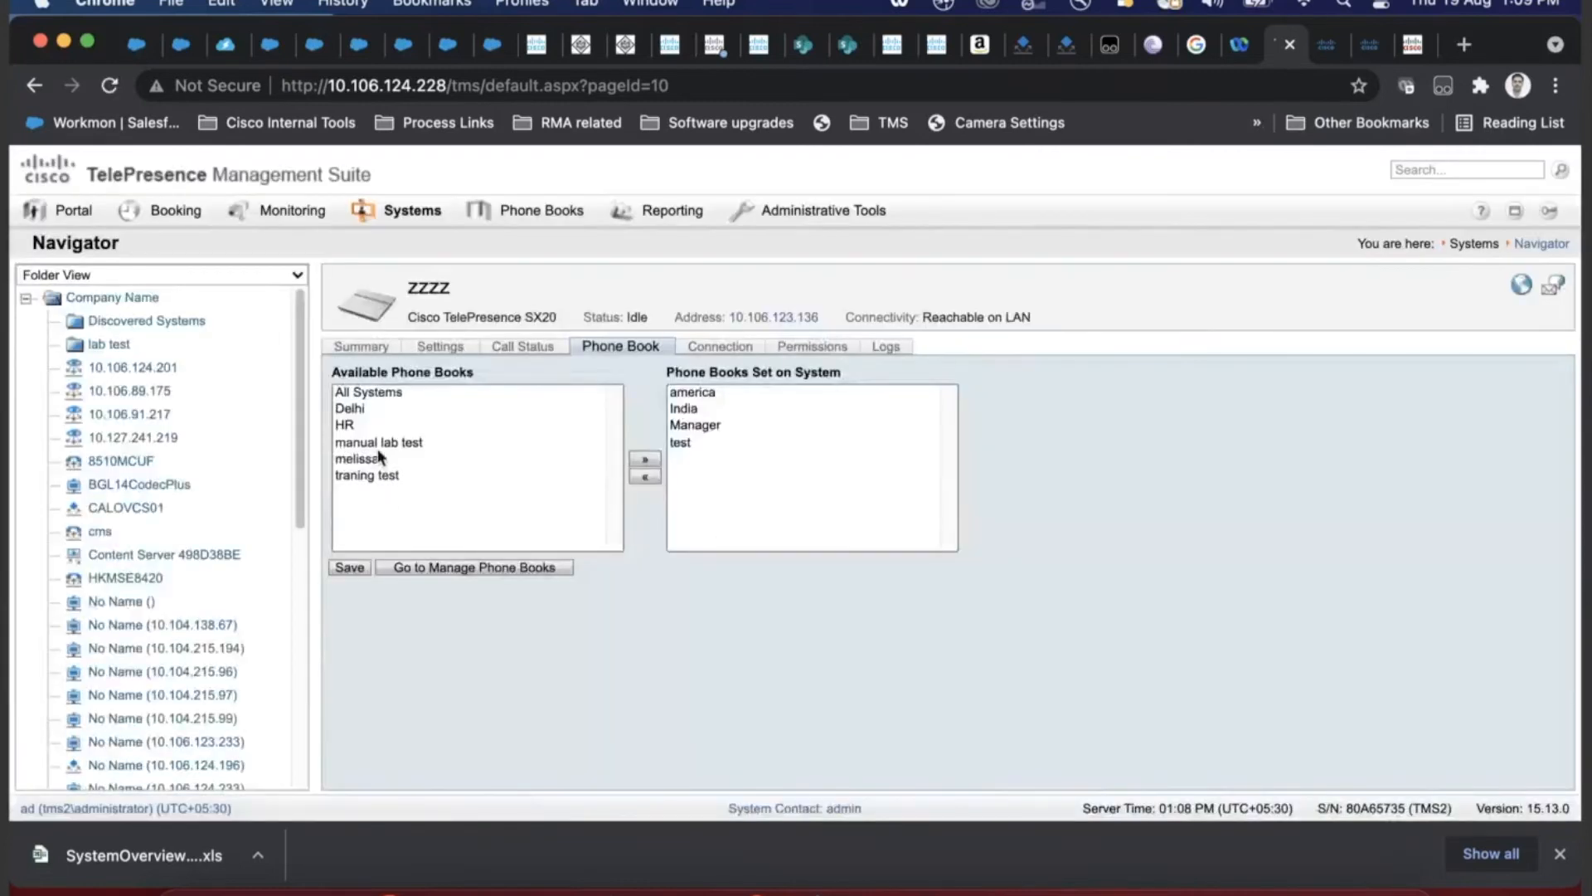
pyautogui.click(375, 445)
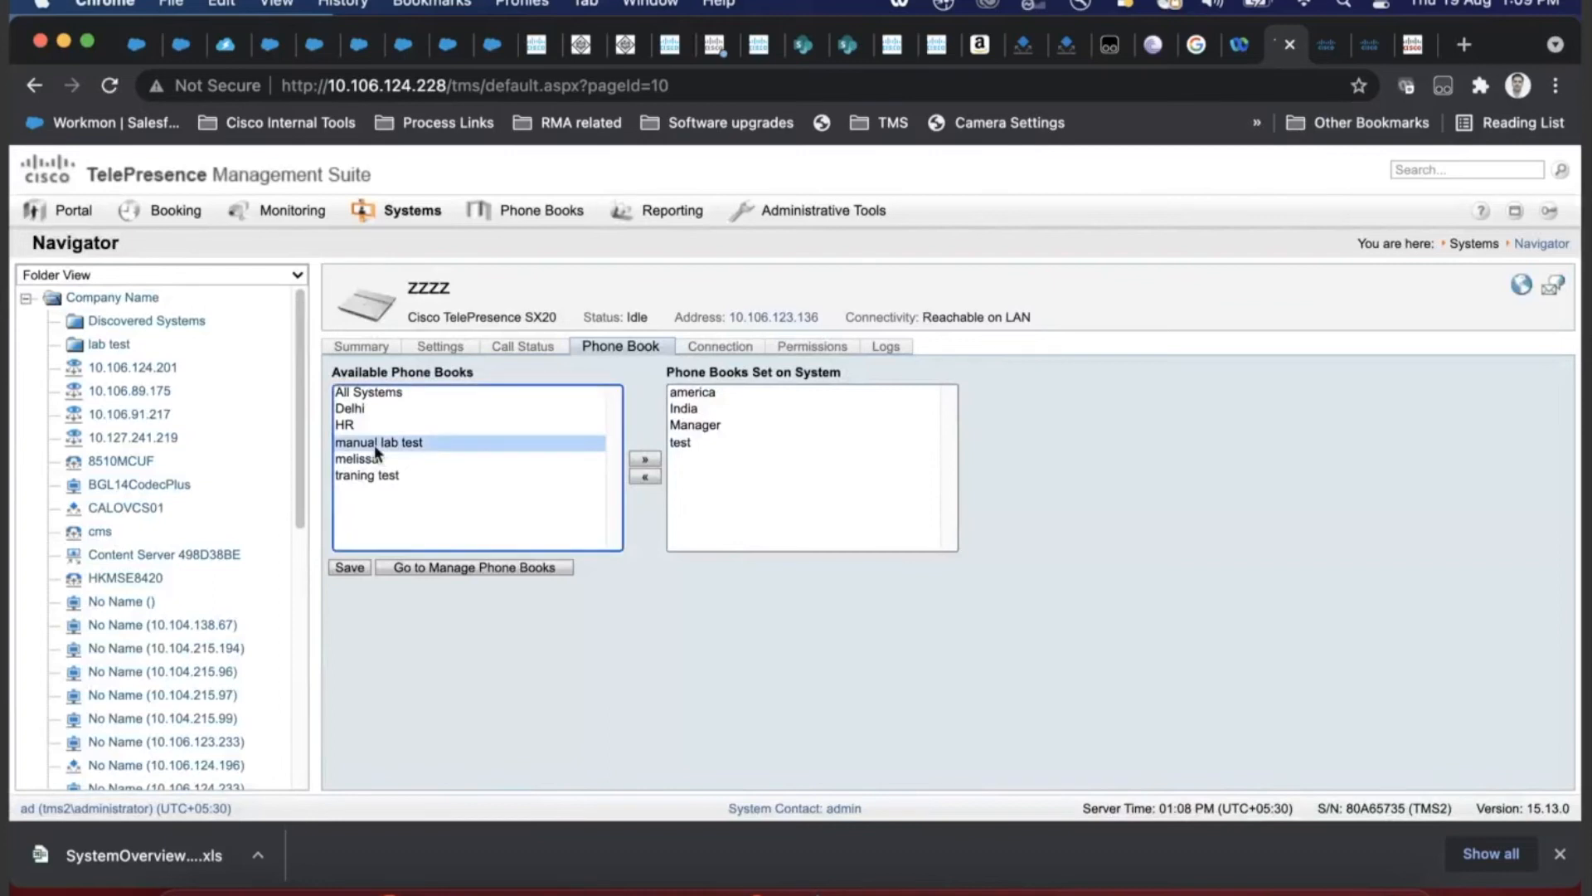
pyautogui.click(647, 460)
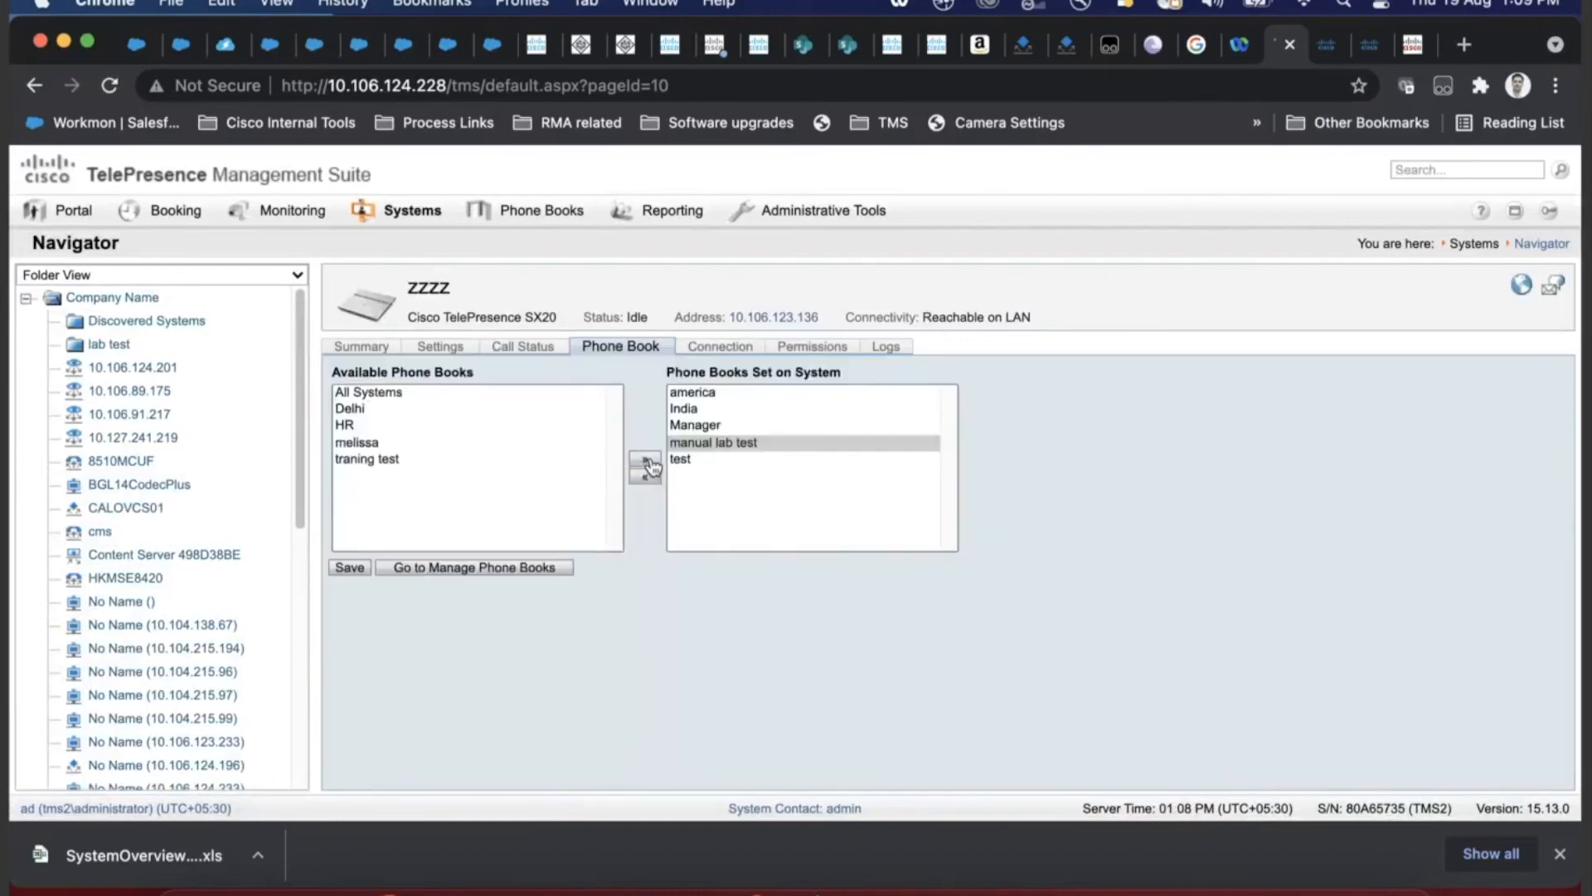
pyautogui.moveTo(675, 480); pyautogui.dragTo(715, 391)
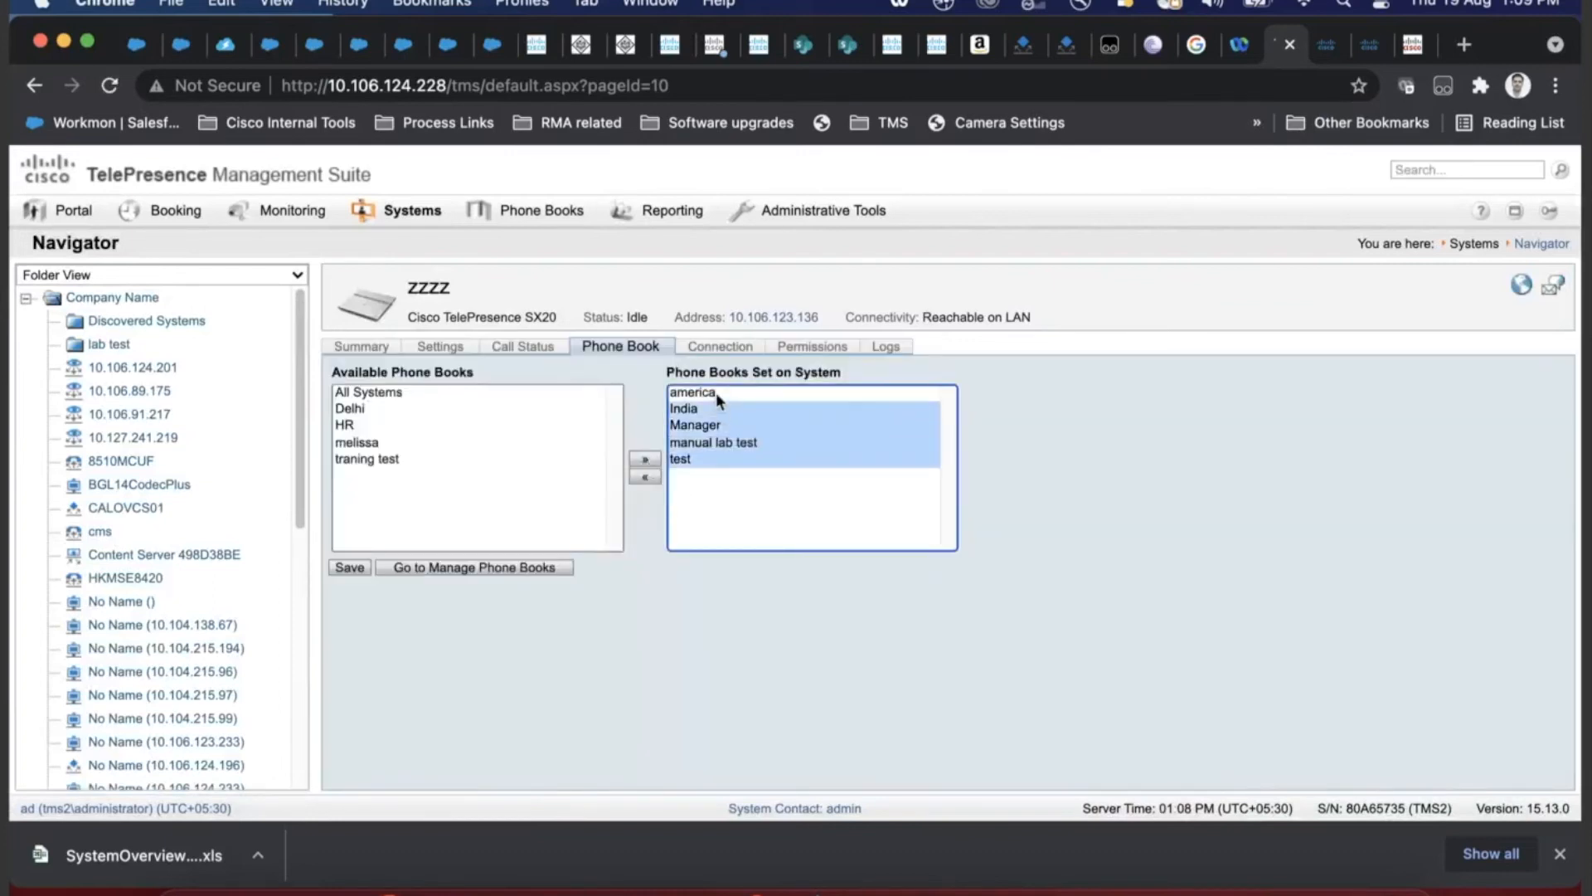
pyautogui.click(644, 479)
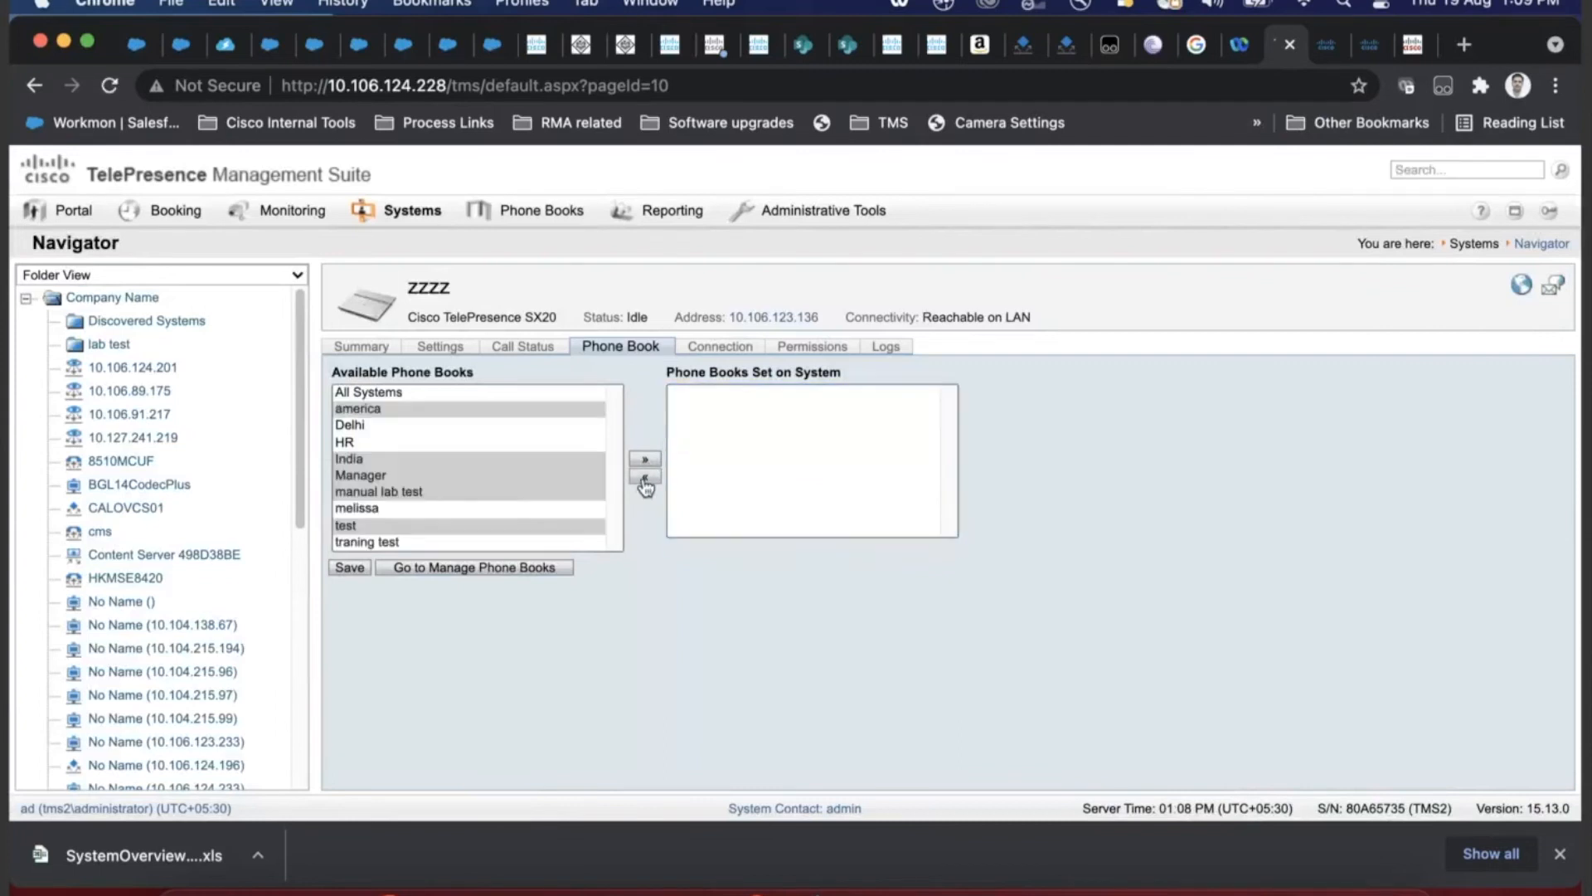
pyautogui.click(394, 495)
pyautogui.click(644, 459)
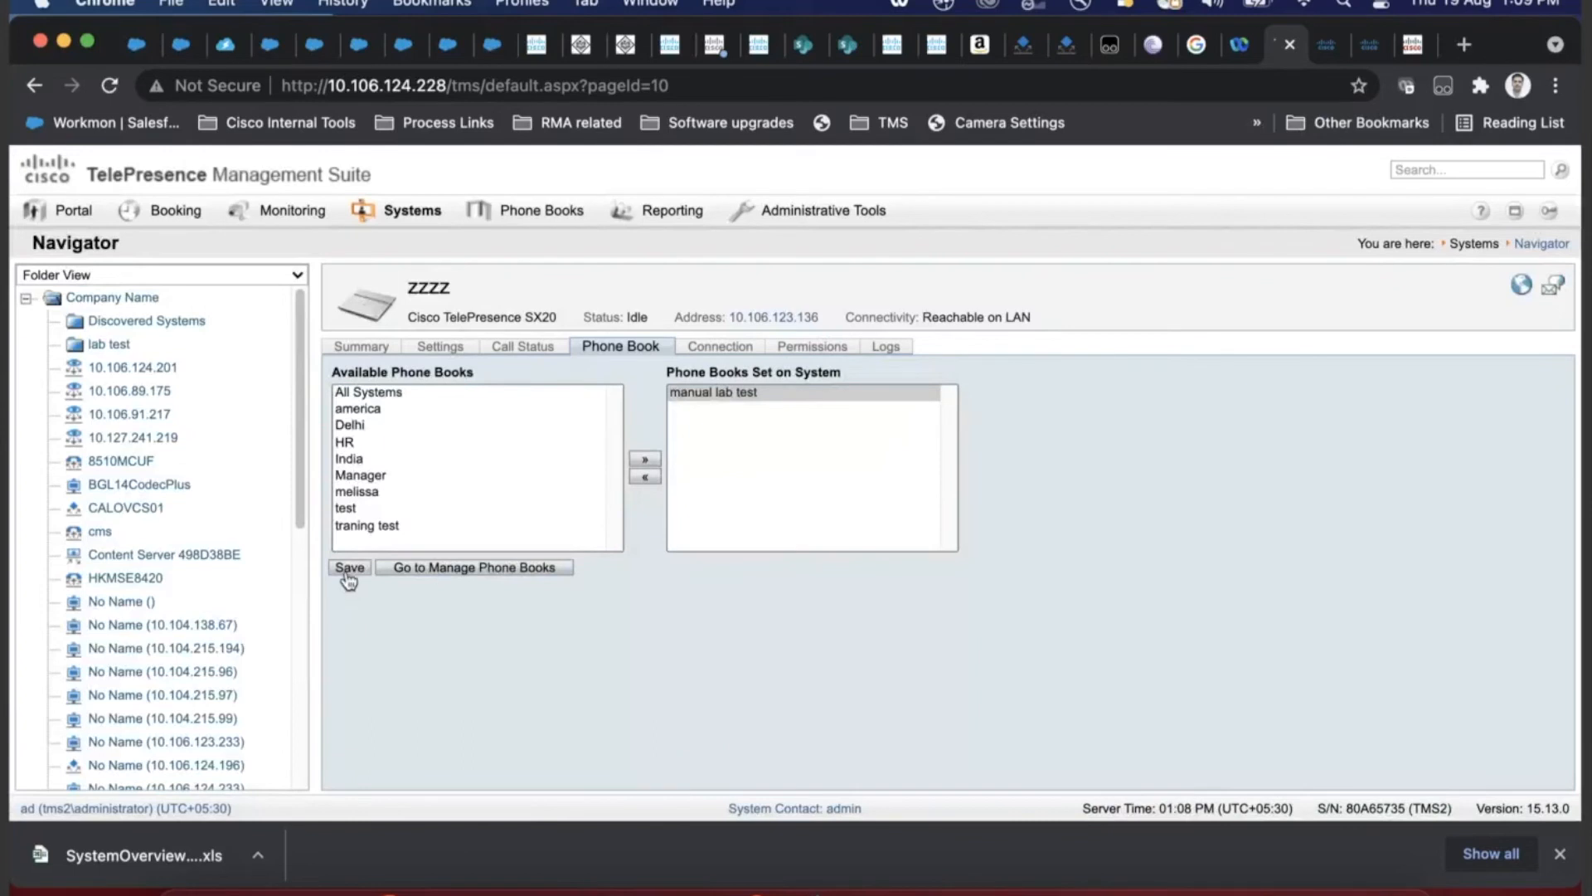
pyautogui.click(348, 568)
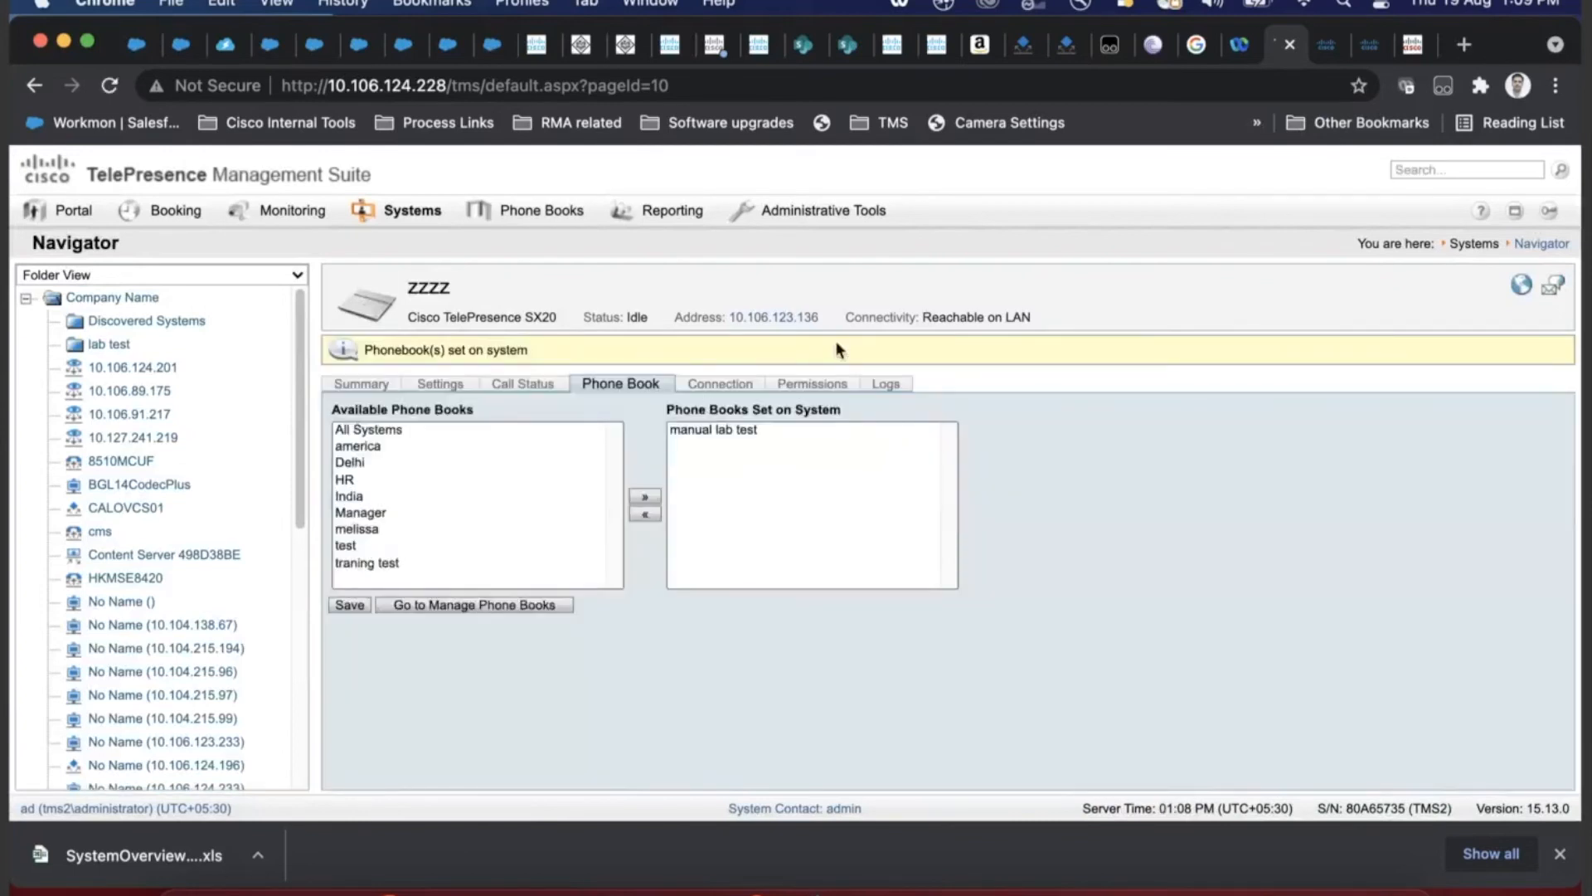
pyautogui.moveTo(819, 317); pyautogui.dragTo(688, 316)
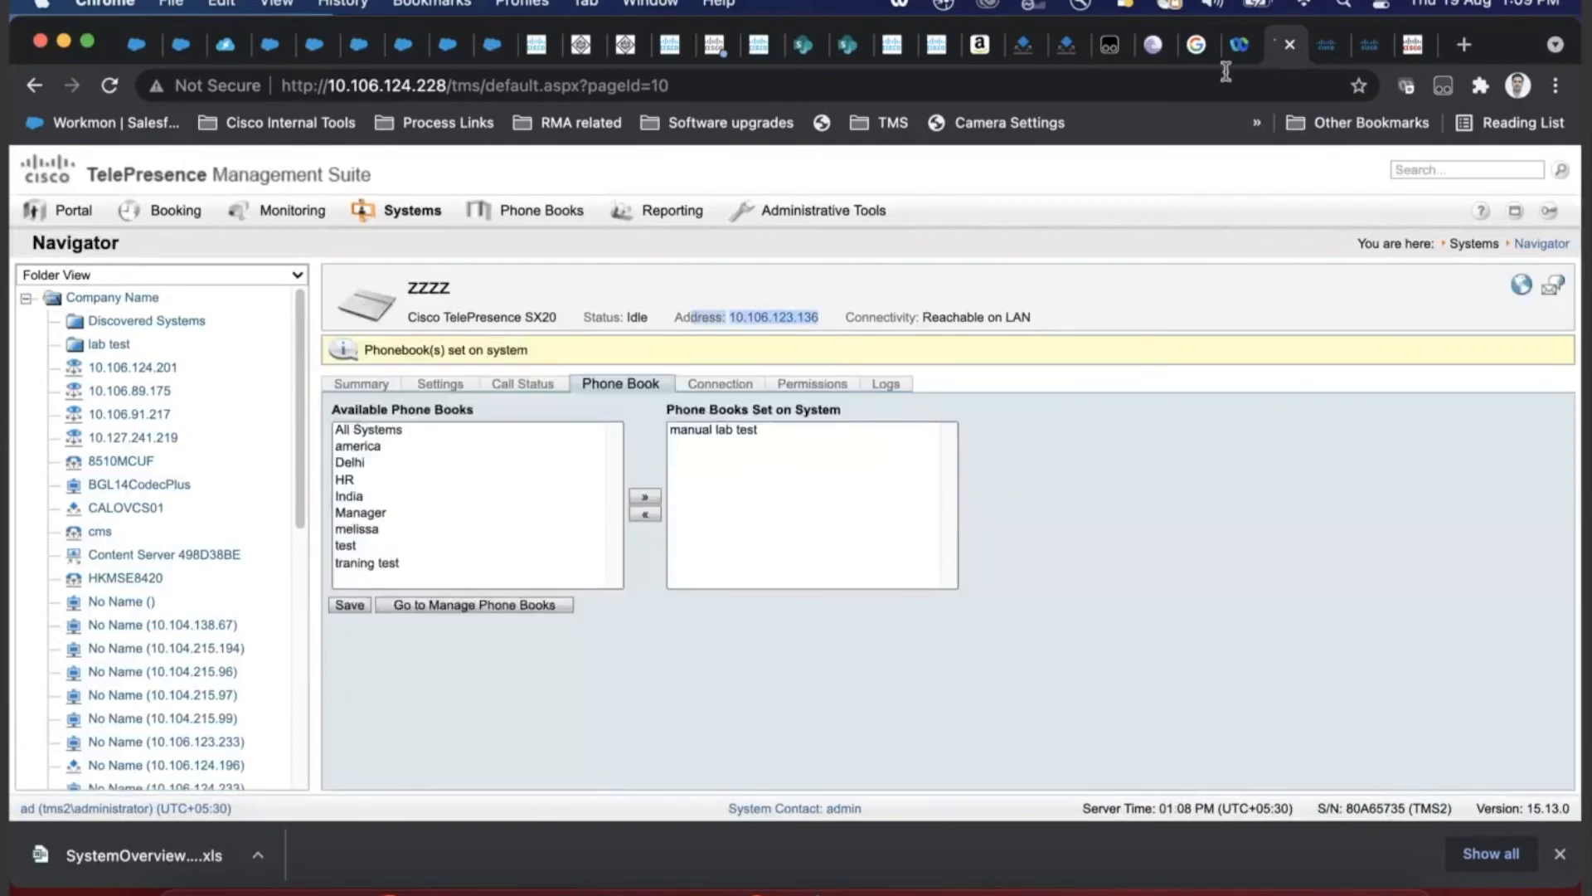
pyautogui.click(1372, 51)
# - Change the ExternalManager address to 10.106.124.218 and save it
pyautogui.click(1077, 579)
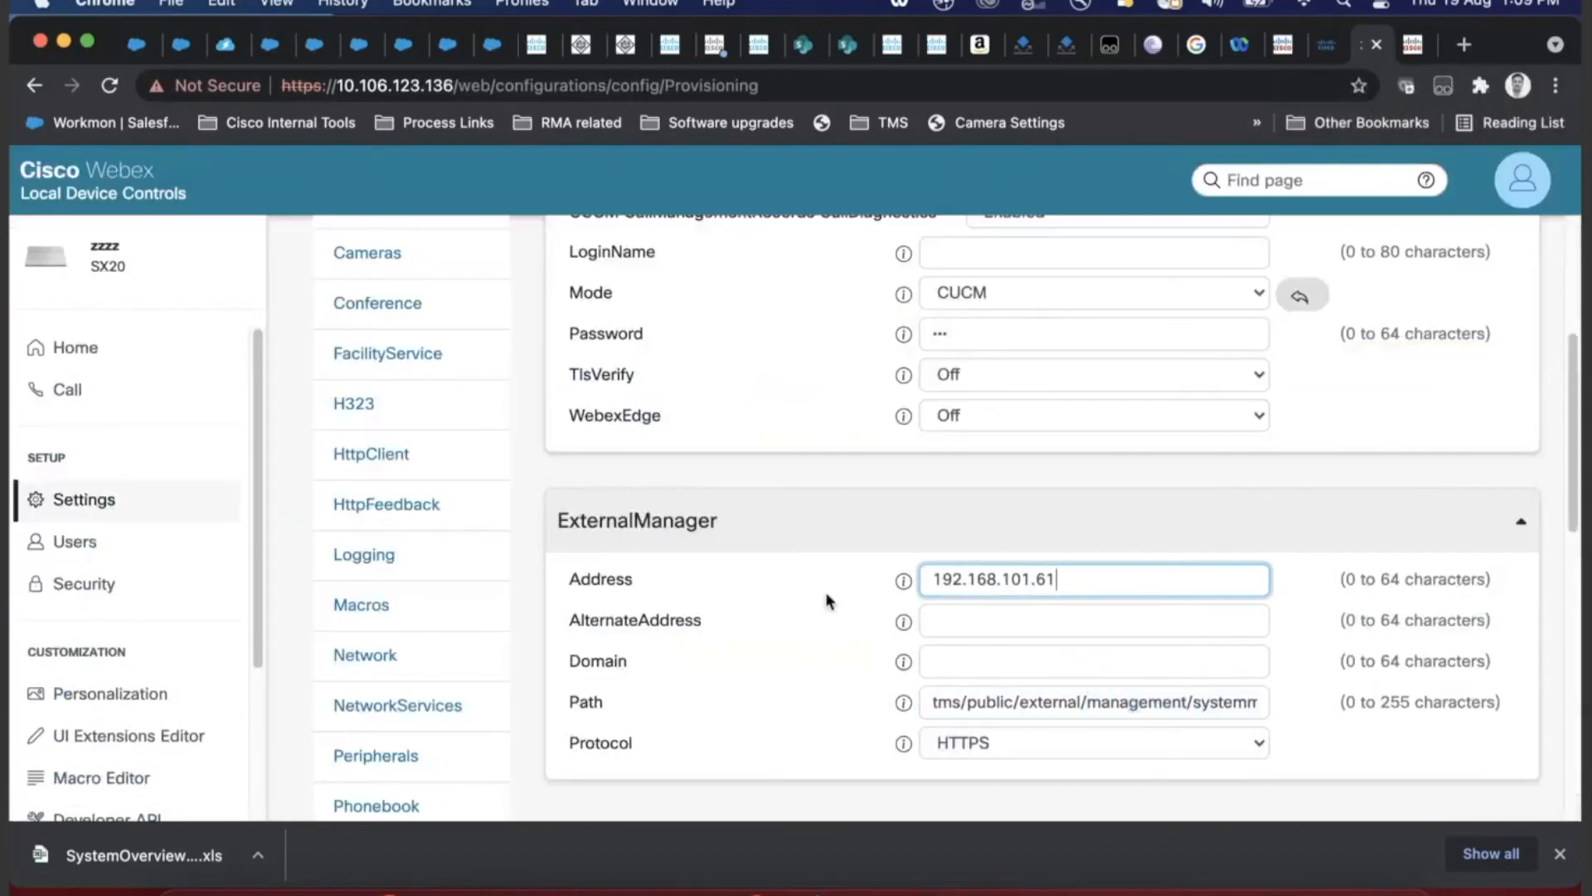
pyautogui.press('BackSpace')
pyautogui.press('BackSpace')
pyautogui.press('BackSpace')
pyautogui.press('BackSpace')
pyautogui.press('BackSpace')
pyautogui.press('BackSpace')
pyautogui.press('BackSpace')
pyautogui.press('BackSpace')
pyautogui.press('BackSpace')
pyautogui.press('BackSpace')
pyautogui.press('BackSpace')
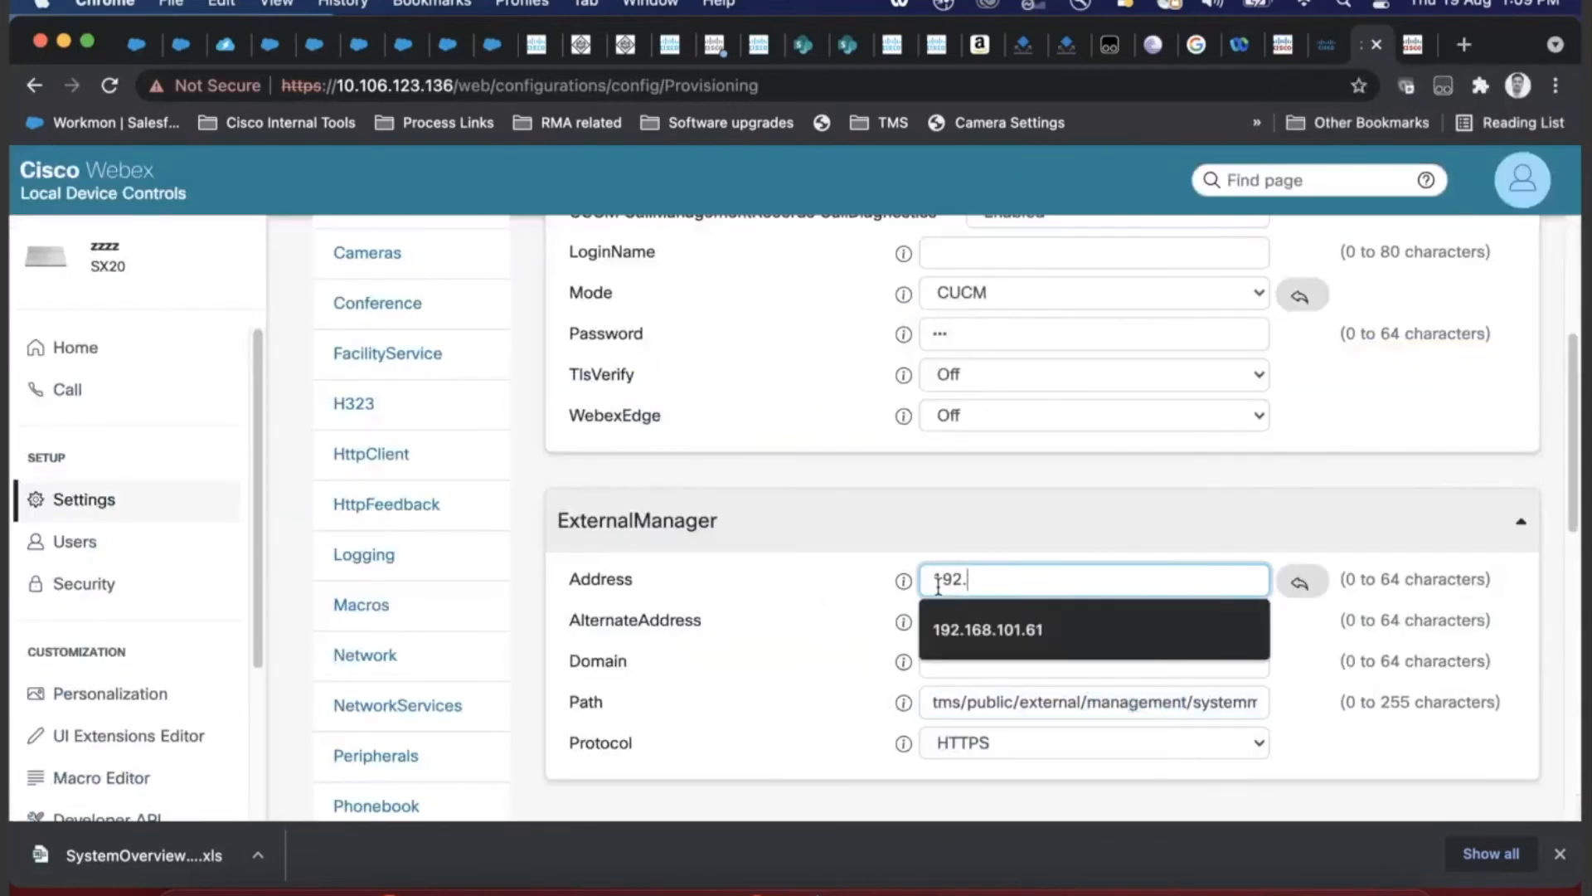
pyautogui.write('10')
pyautogui.write('.106.12')
pyautogui.write('4.218')
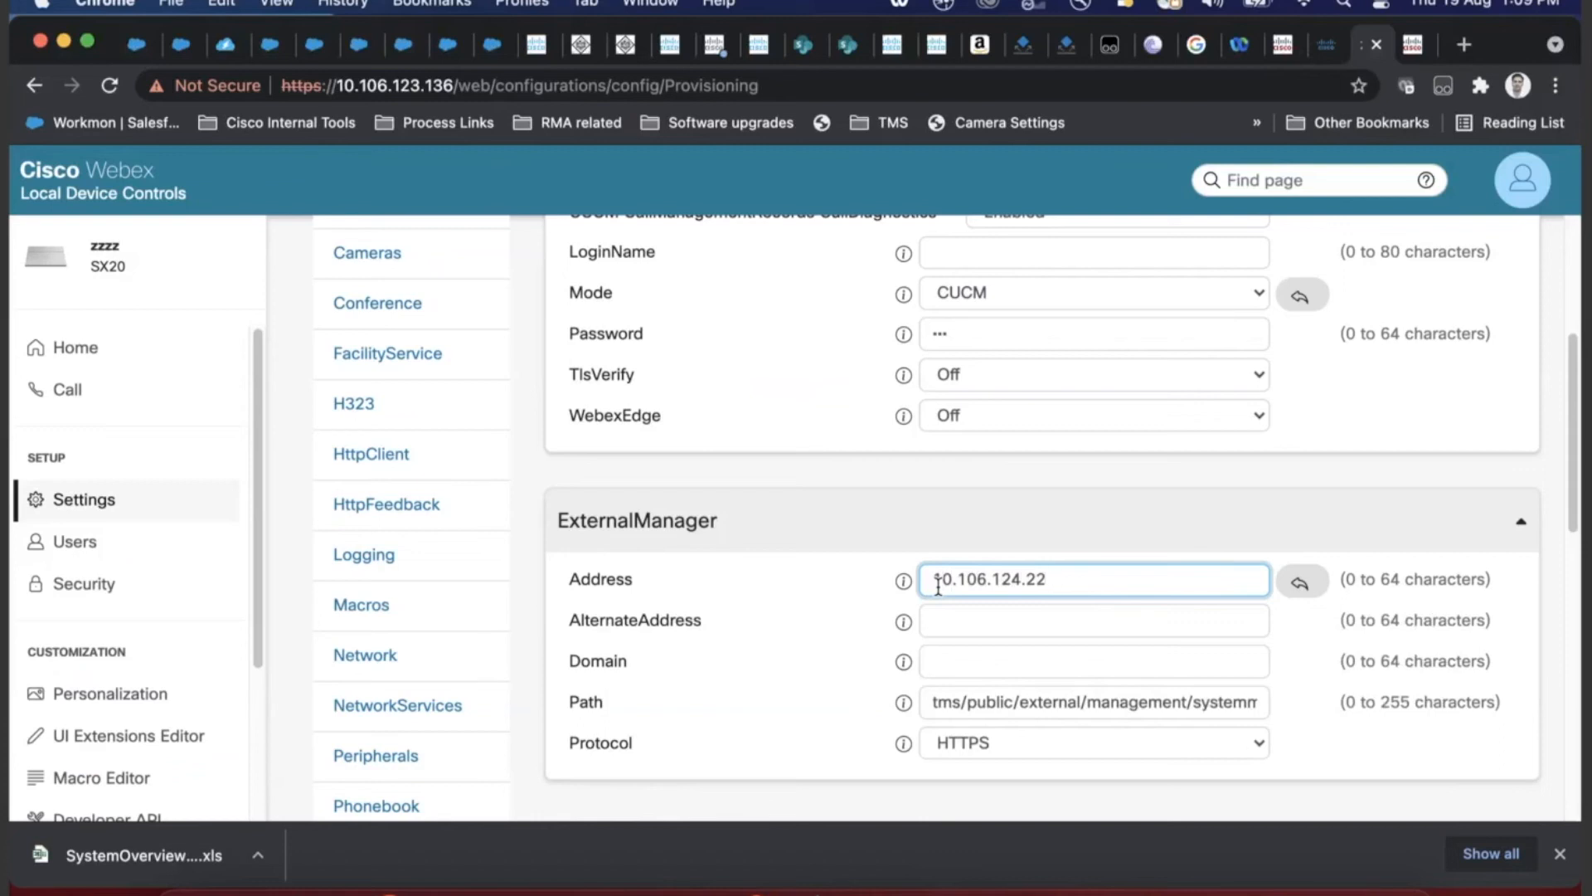
pyautogui.moveTo(1102, 580); pyautogui.dragTo(860, 583)
pyautogui.press('super+c')
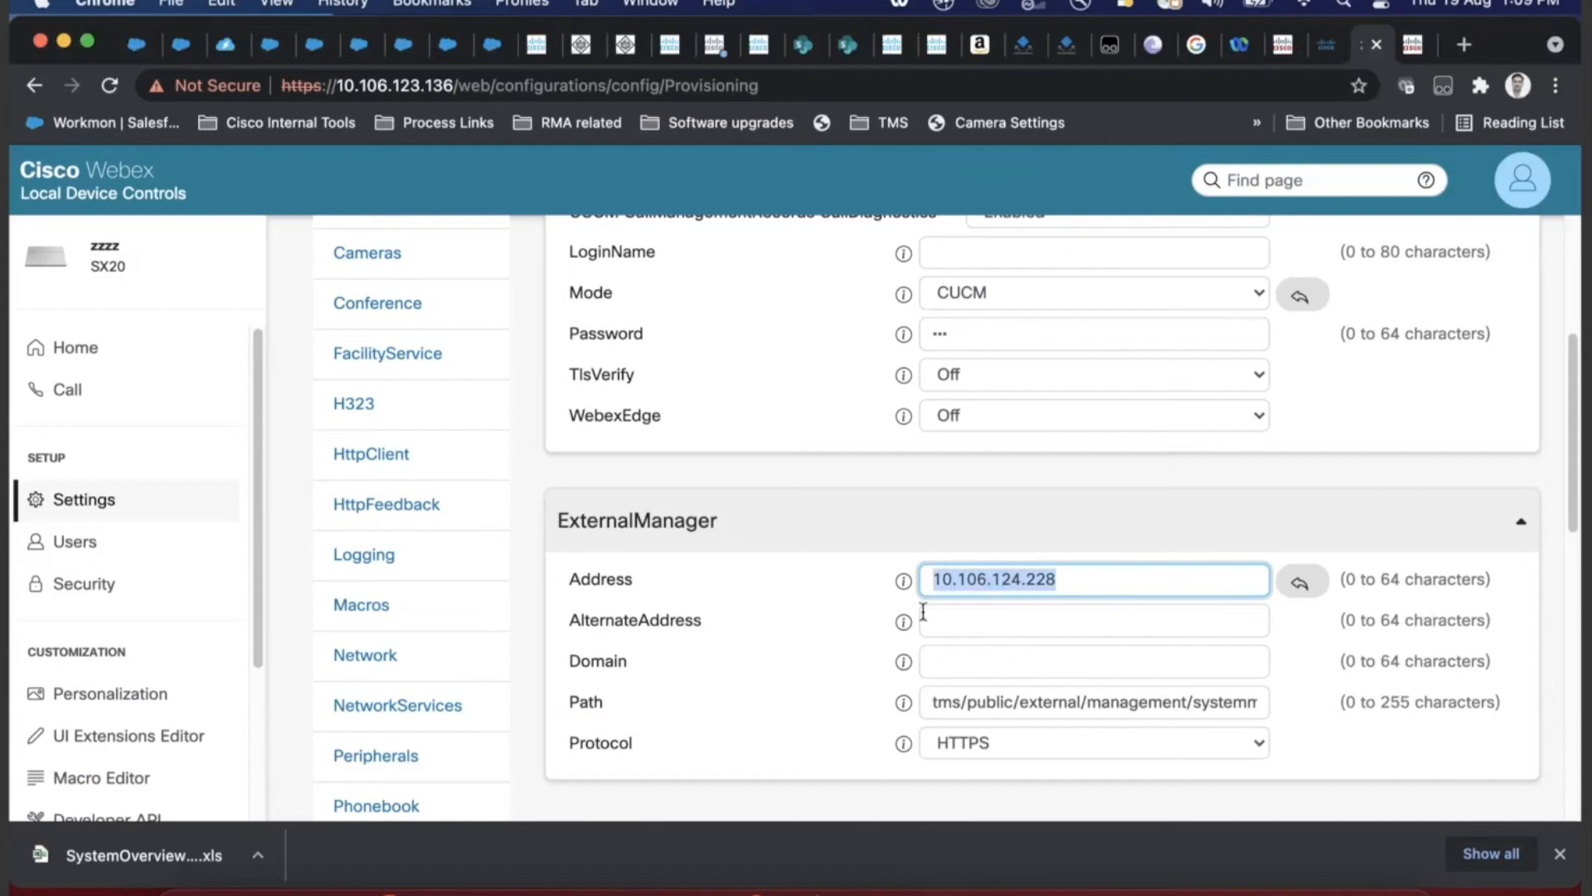
pyautogui.scroll(10, 967, 644)
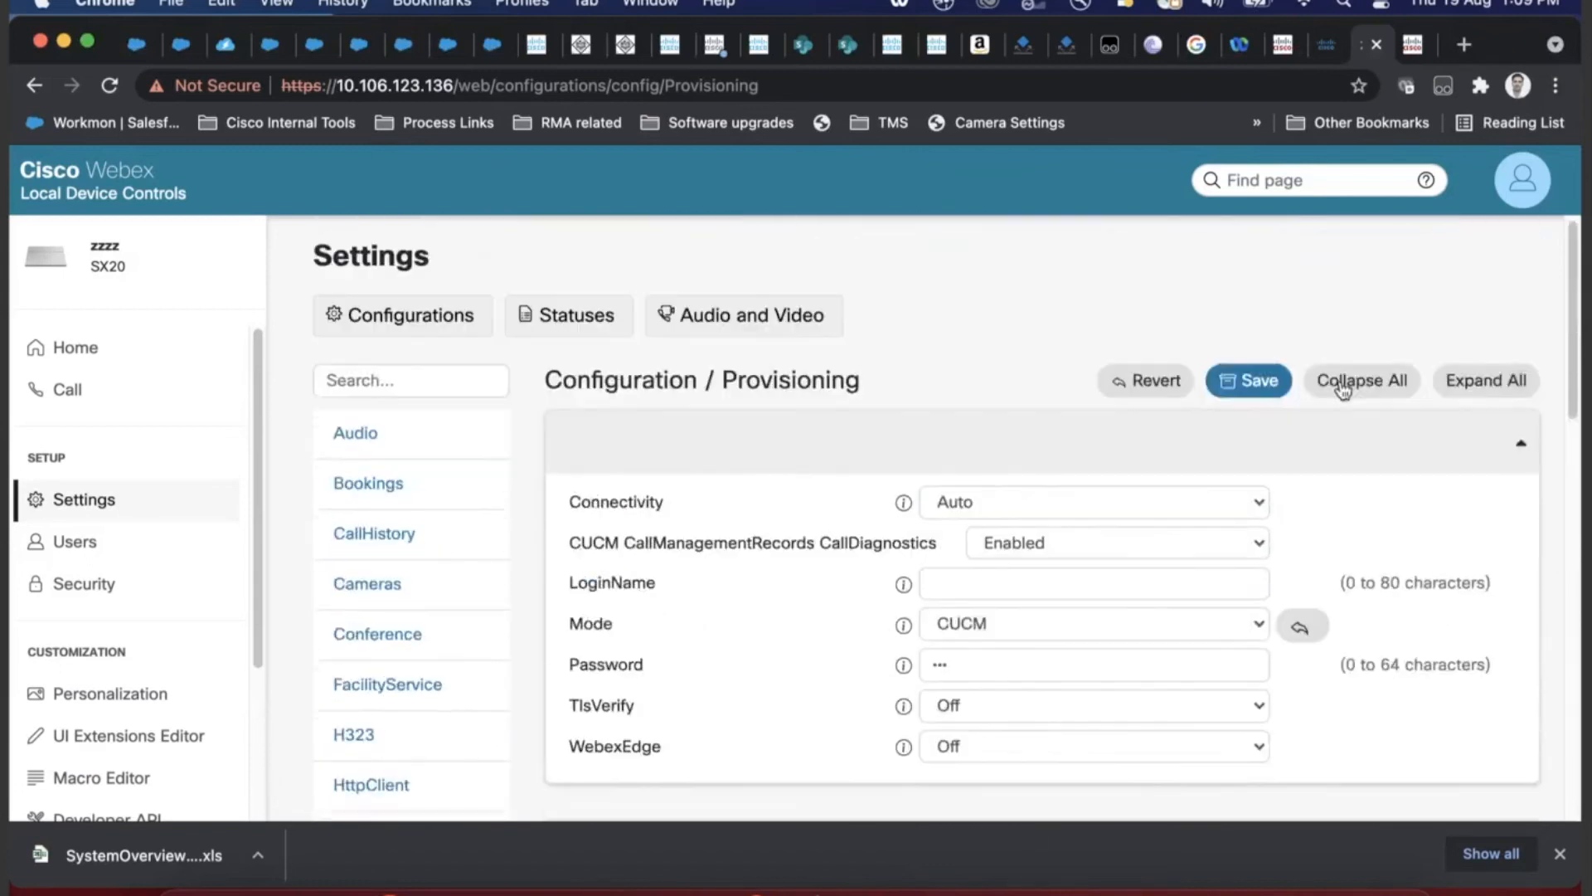
pyautogui.click(1244, 390)
# - Replace the IP in the Phonebook server URL with 10.106.124.228 and save
pyautogui.scroll(-5, 447, 590)
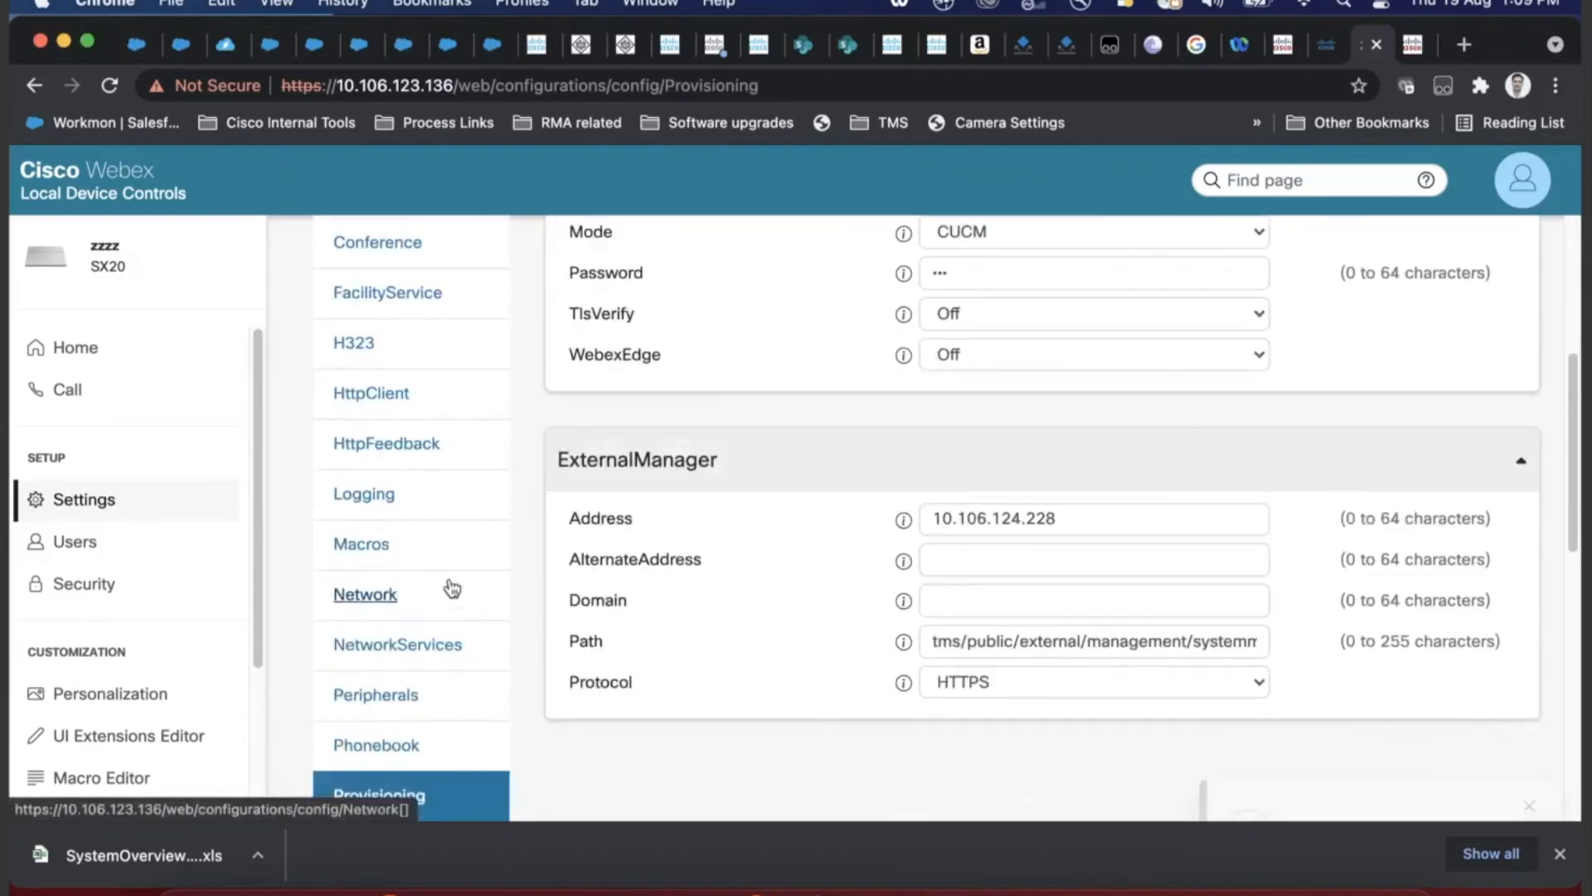
pyautogui.scroll(-1, 430, 671)
pyautogui.click(381, 676)
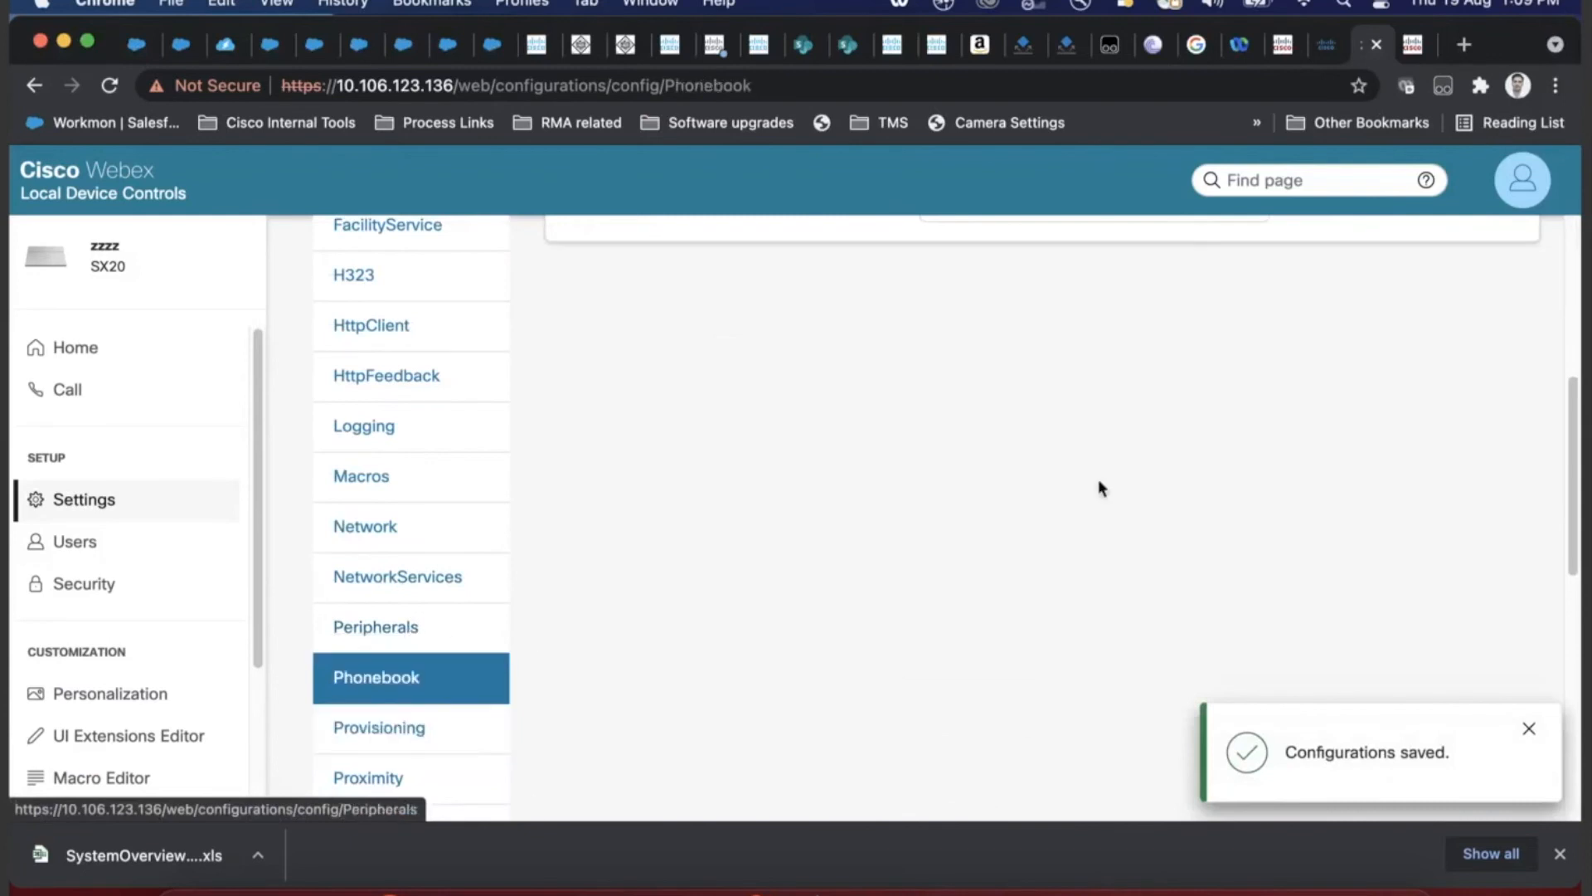
pyautogui.scroll(4, 1095, 497)
pyautogui.moveTo(1111, 476); pyautogui.dragTo(993, 481)
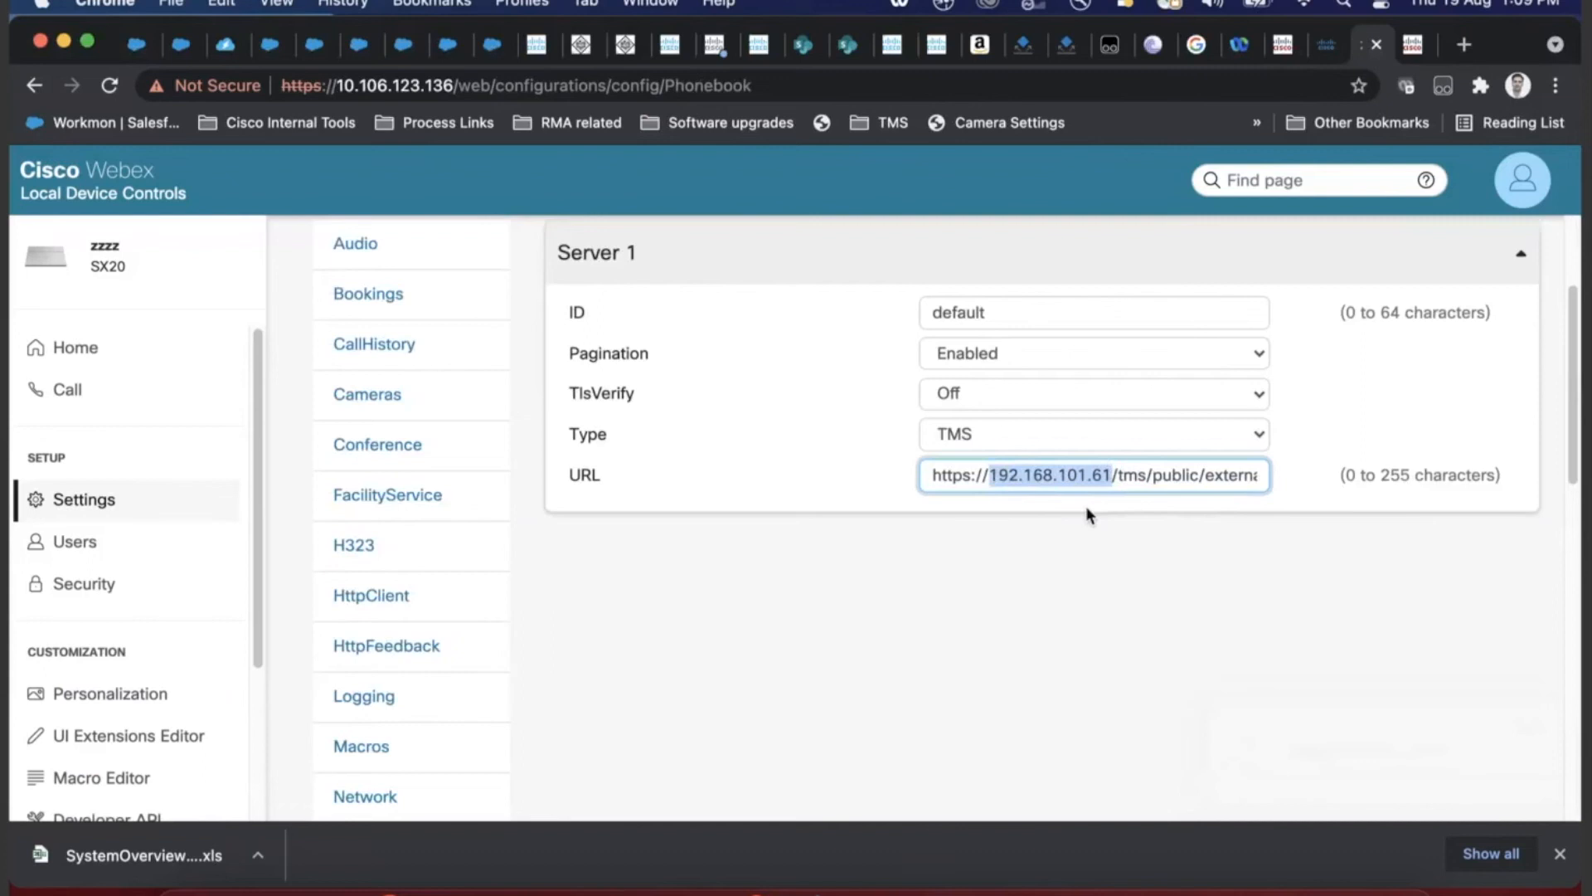
pyautogui.press('super+v')
pyautogui.scroll(3, 1210, 506)
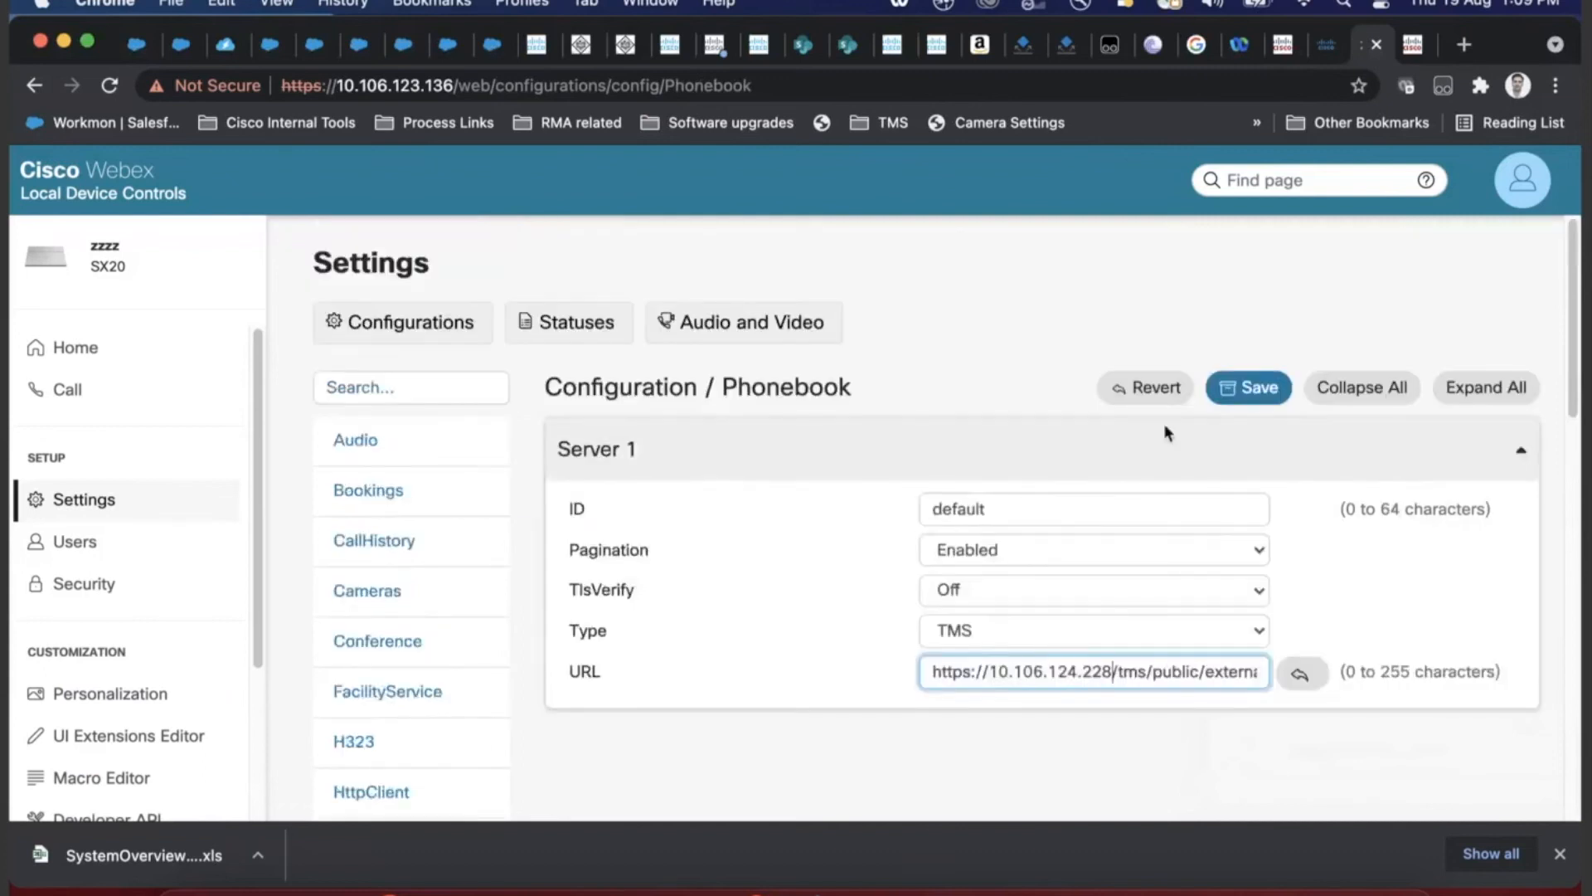
pyautogui.click(1257, 395)
pyautogui.click(77, 392)
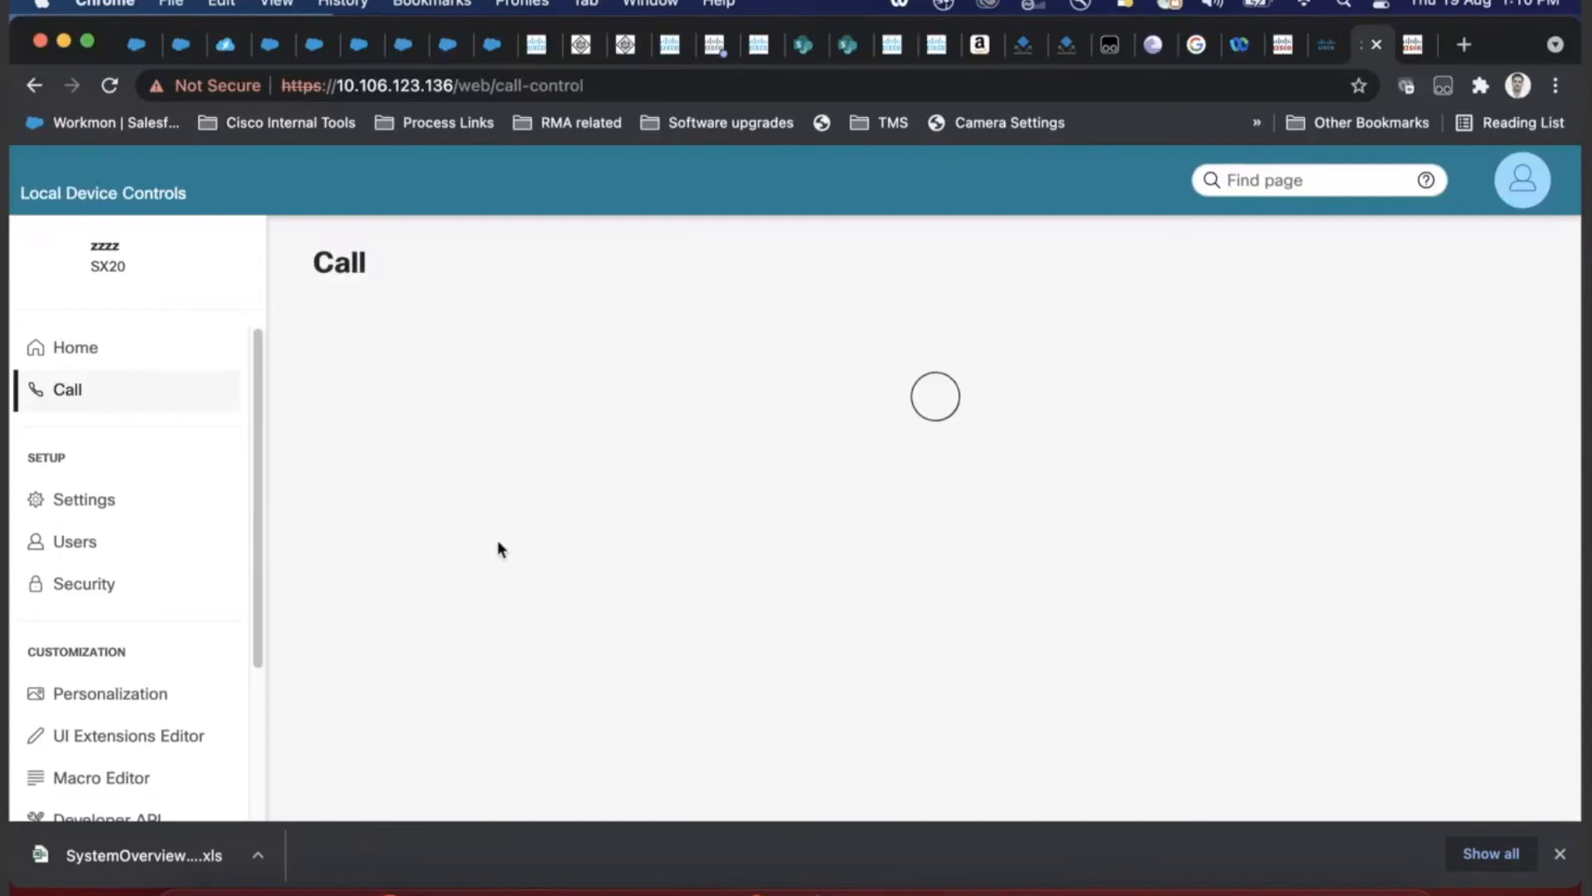
# - Confirm the device's Directory tab shows no entries, comparing it with Favorites
pyautogui.scroll(-4, 498, 593)
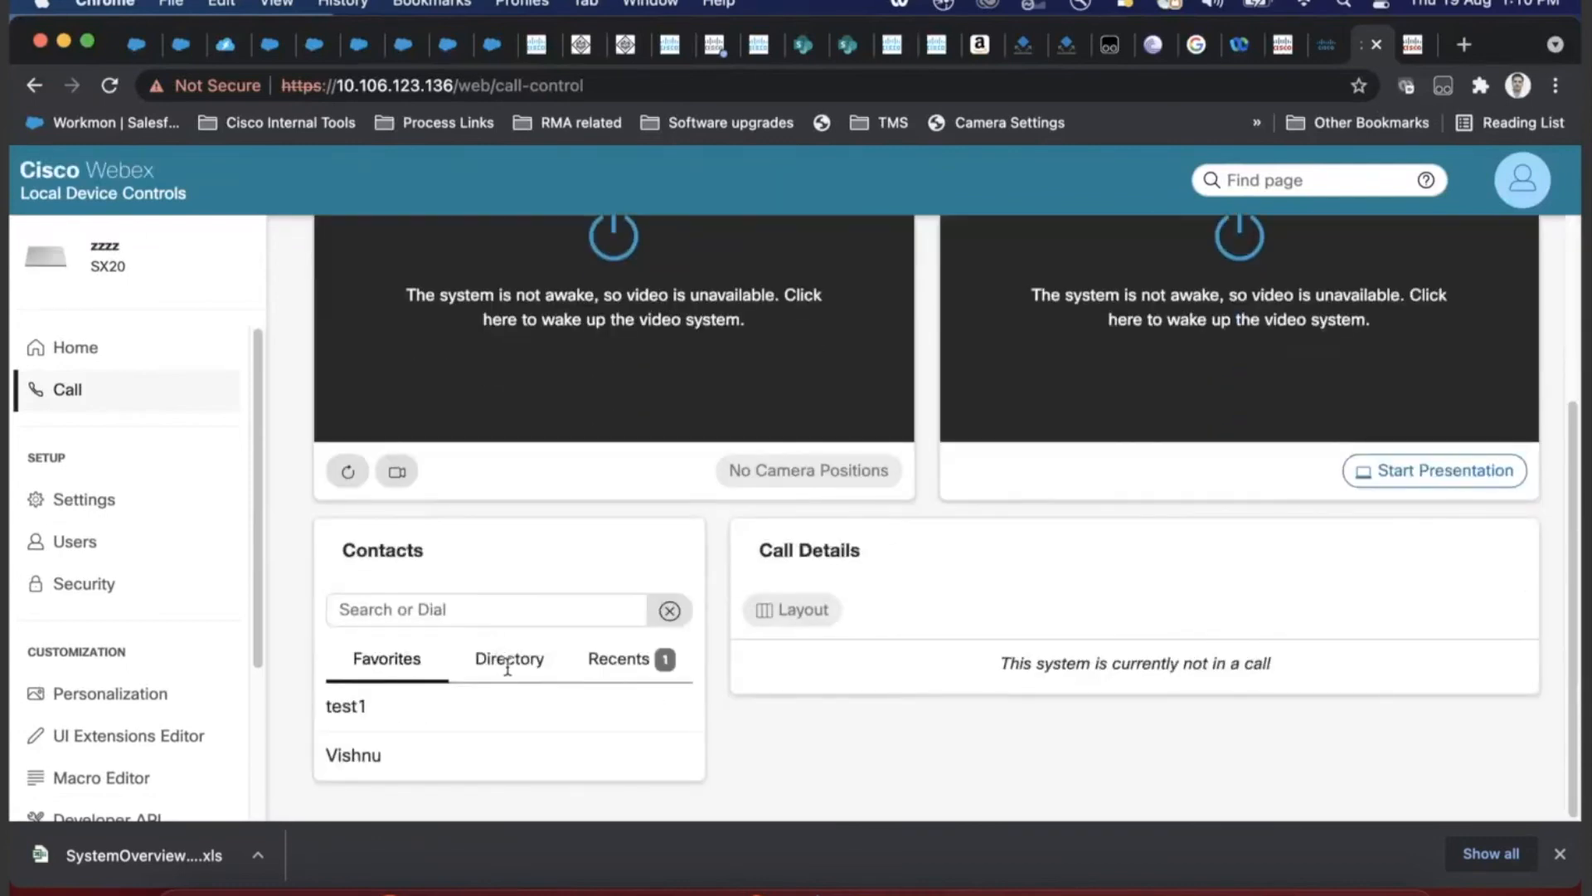
pyautogui.click(507, 660)
pyautogui.click(415, 713)
pyautogui.click(497, 700)
pyautogui.click(519, 655)
pyautogui.click(403, 713)
pyautogui.click(535, 657)
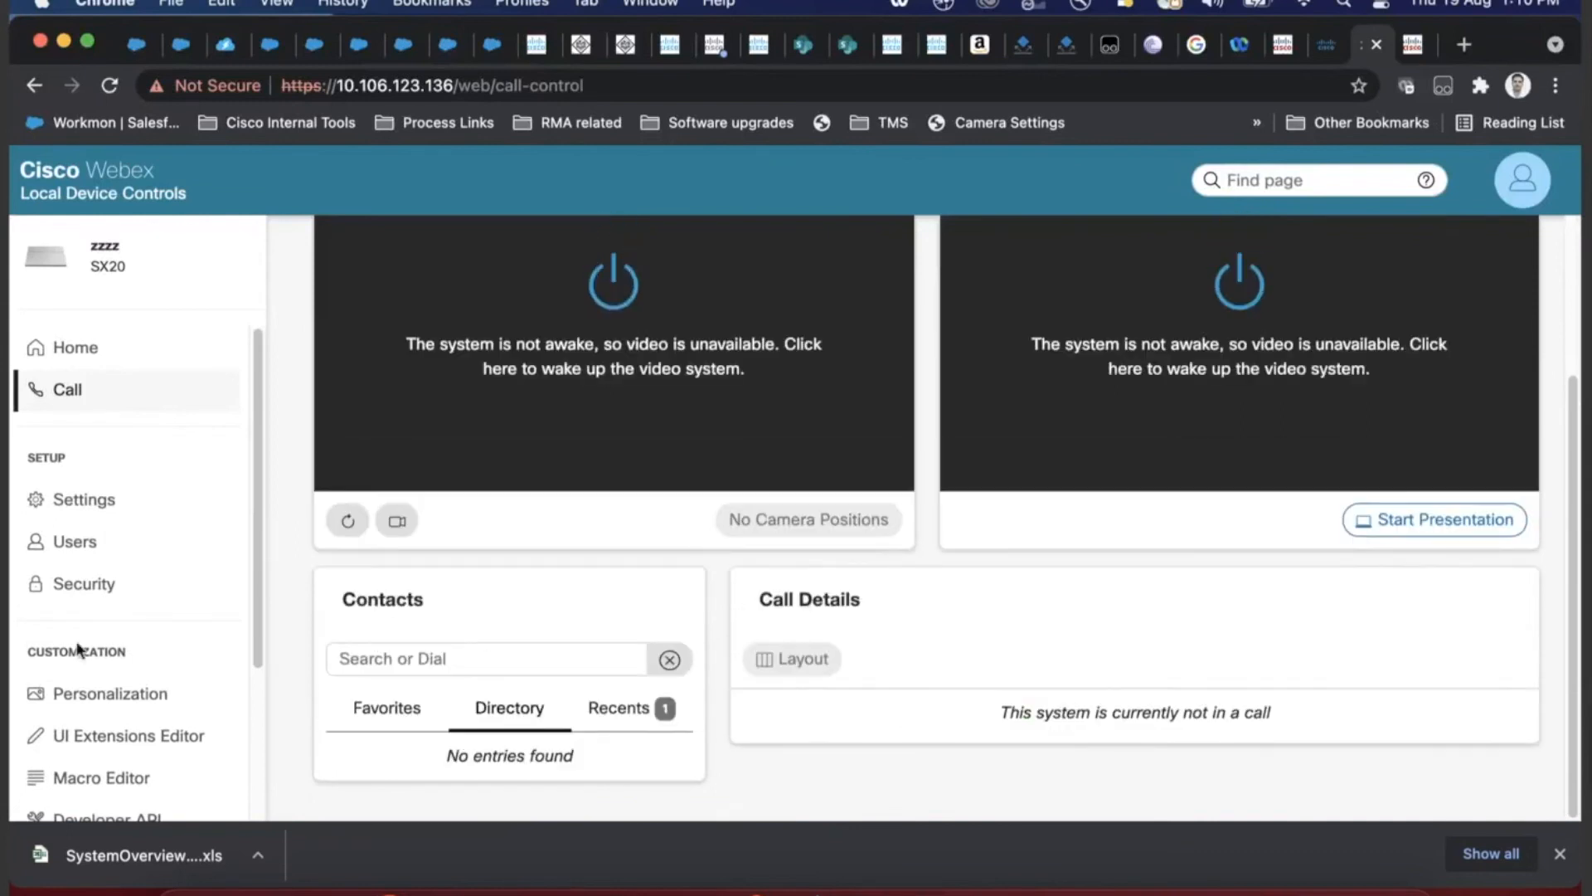
pyautogui.click(160, 519)
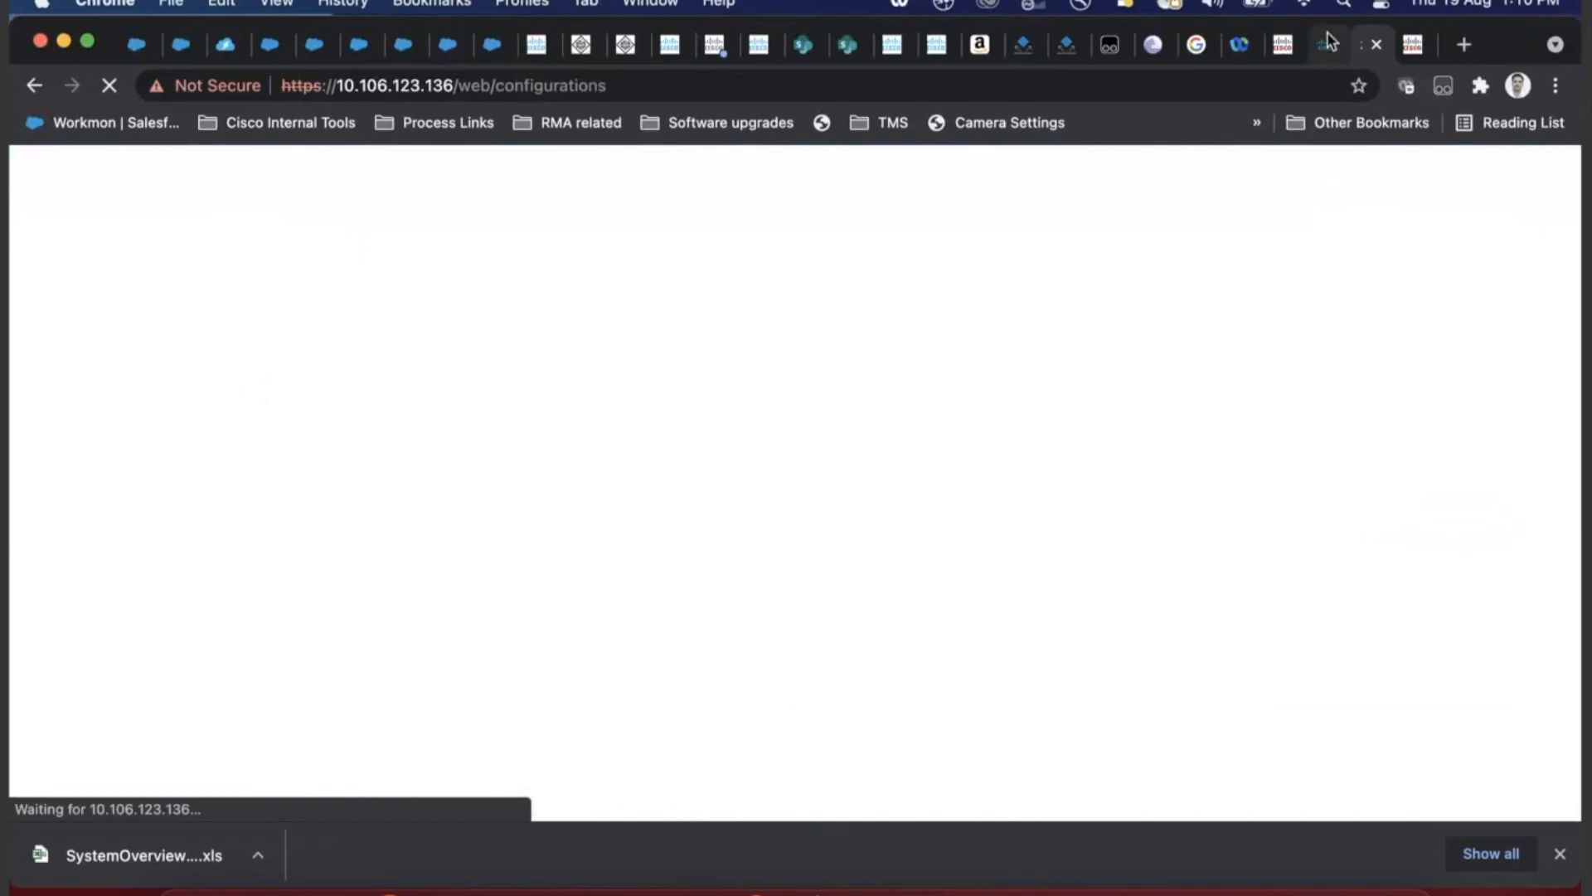
pyautogui.click(1291, 43)
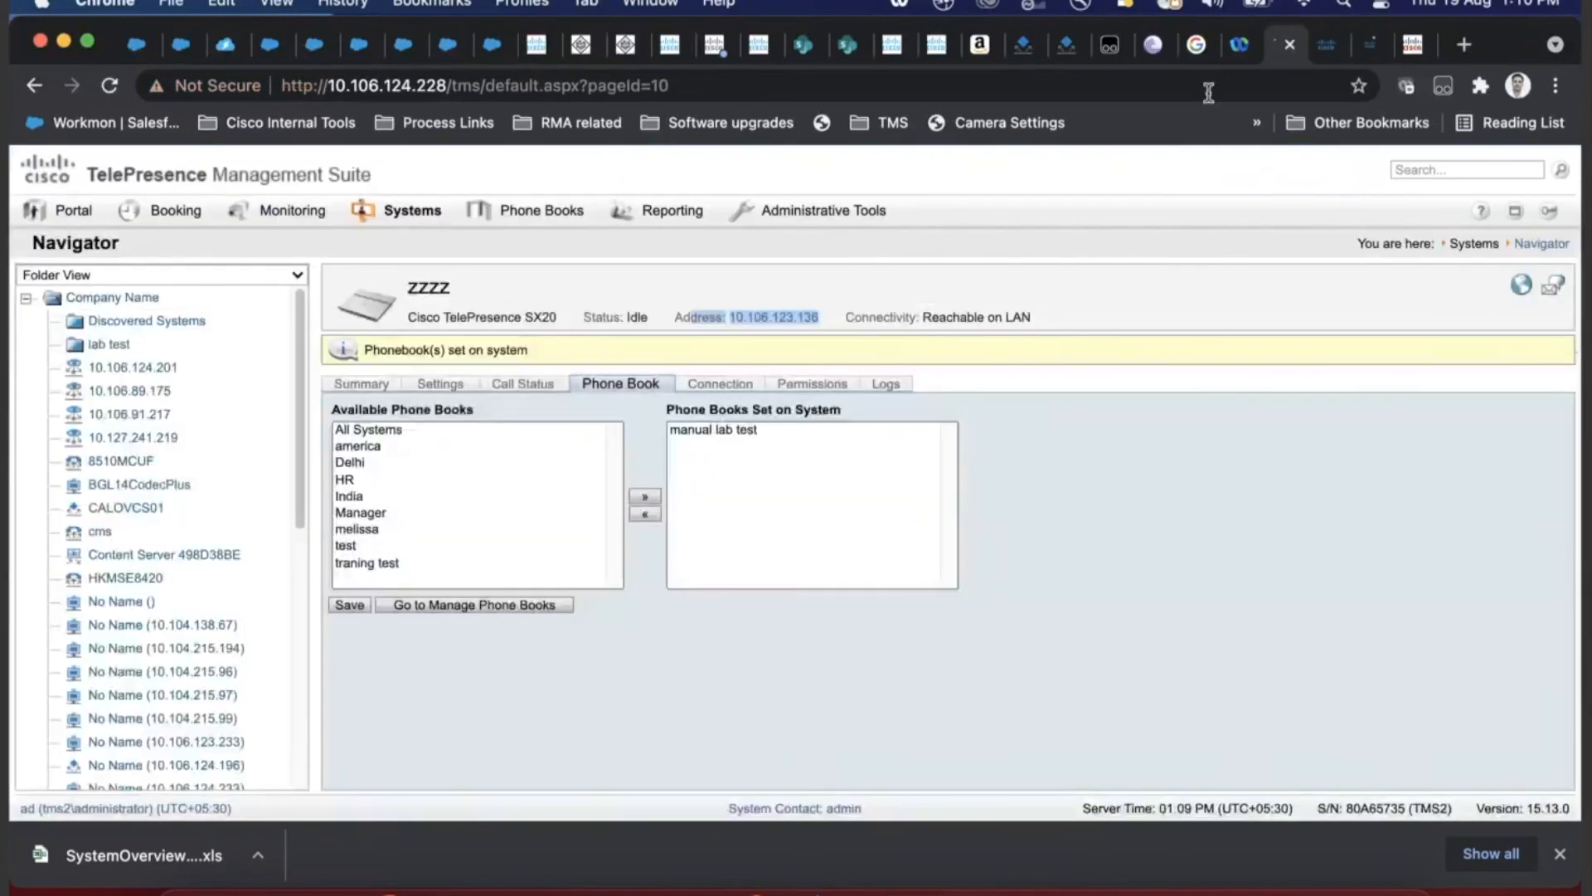
# - Switch the SX20's Provisioning Mode from CUCM to TMS and save the configuration
pyautogui.click(1370, 44)
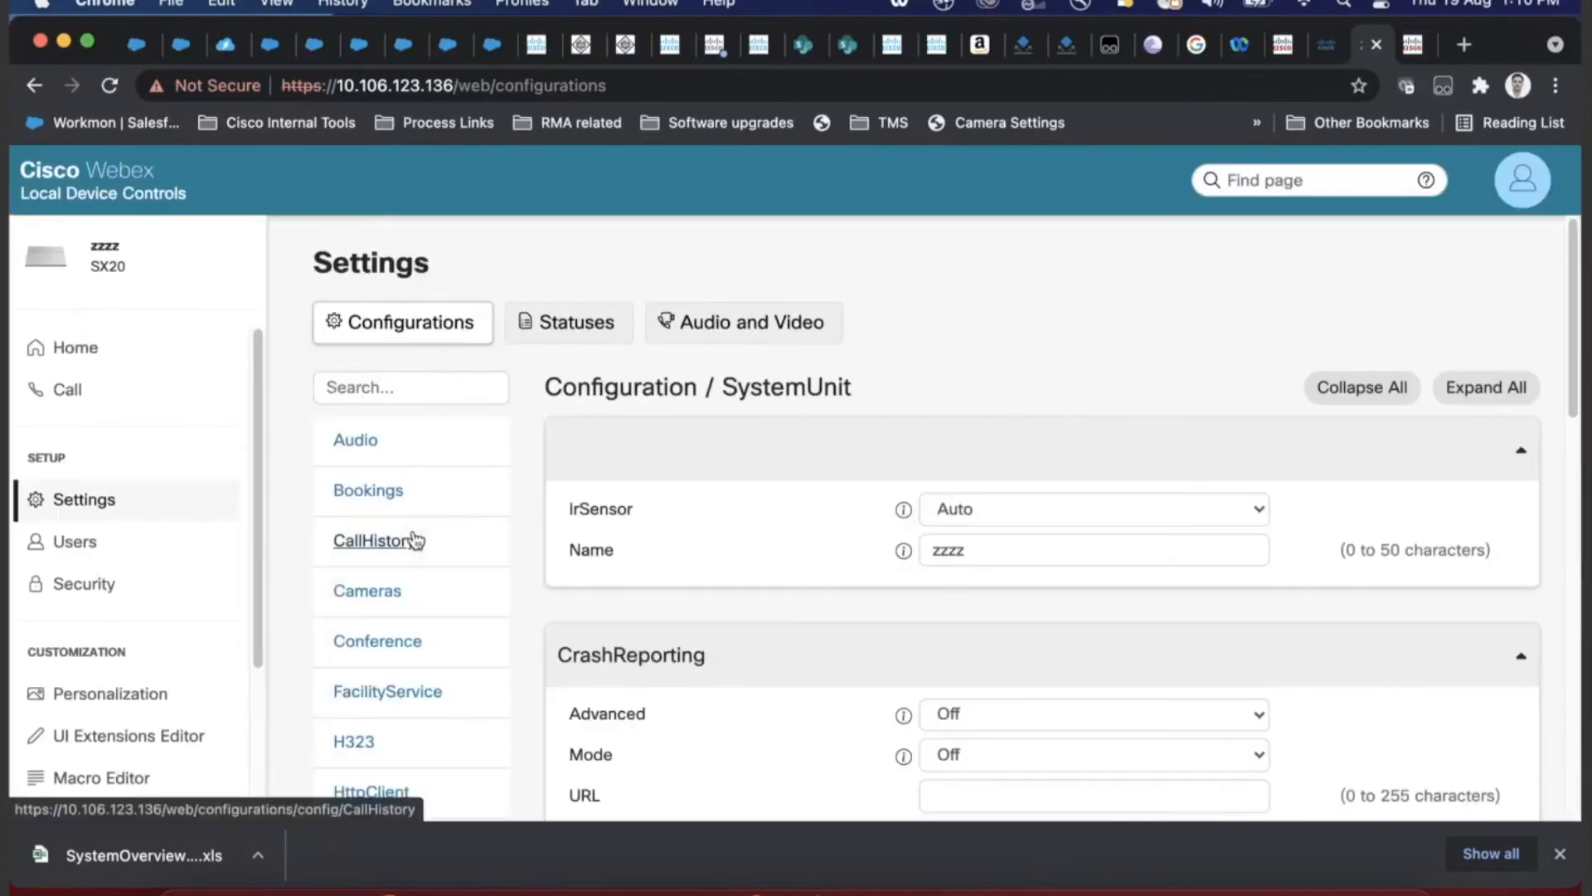
pyautogui.scroll(-3, 413, 622)
pyautogui.scroll(-2, 412, 634)
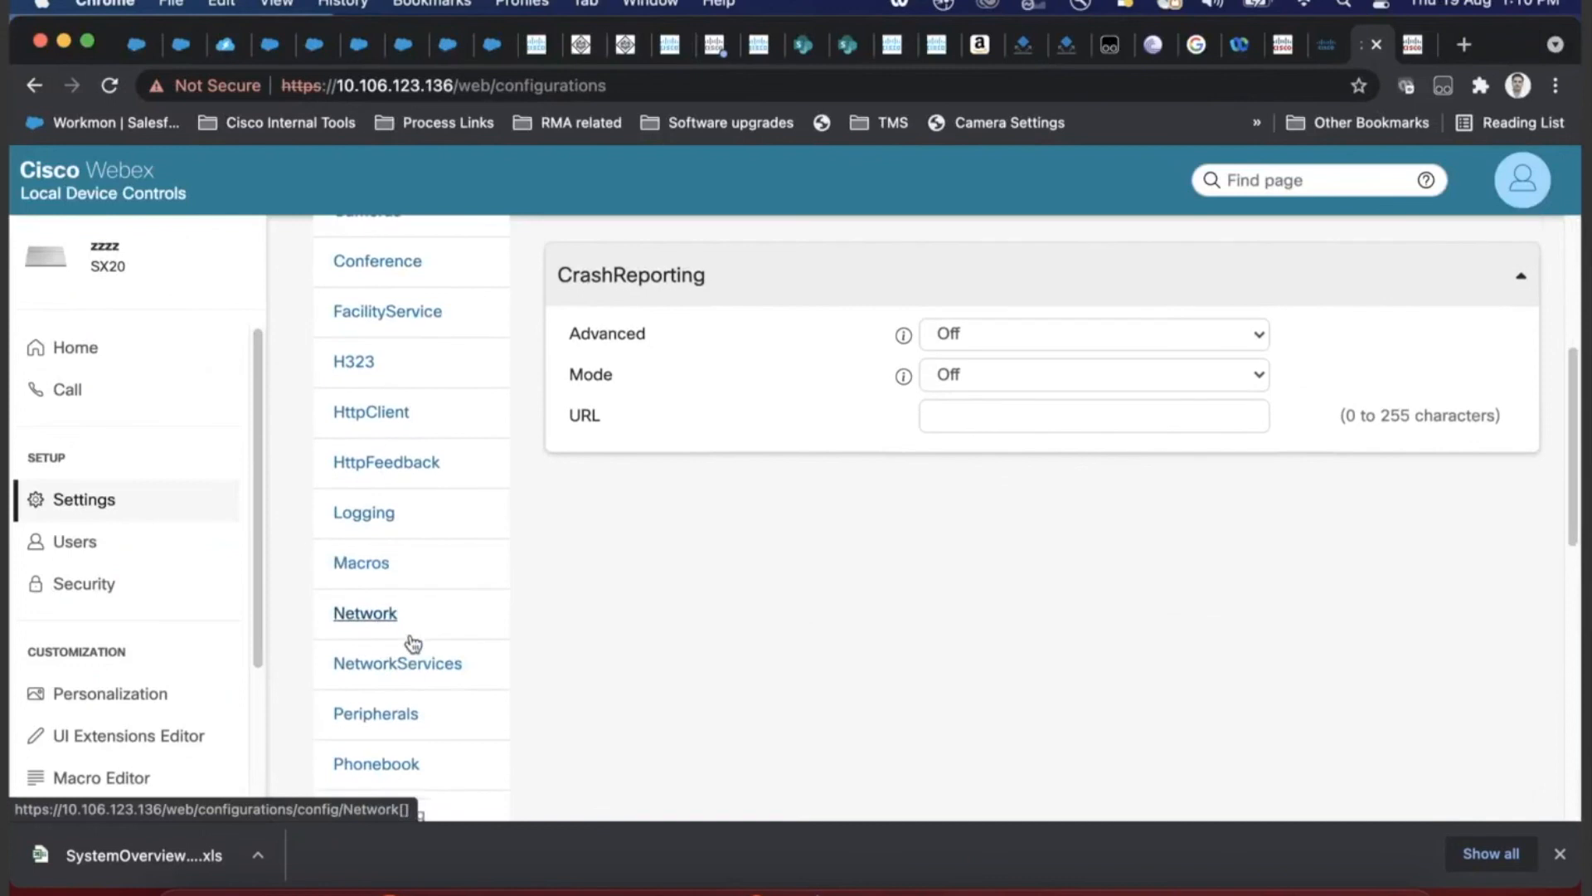
pyautogui.click(389, 779)
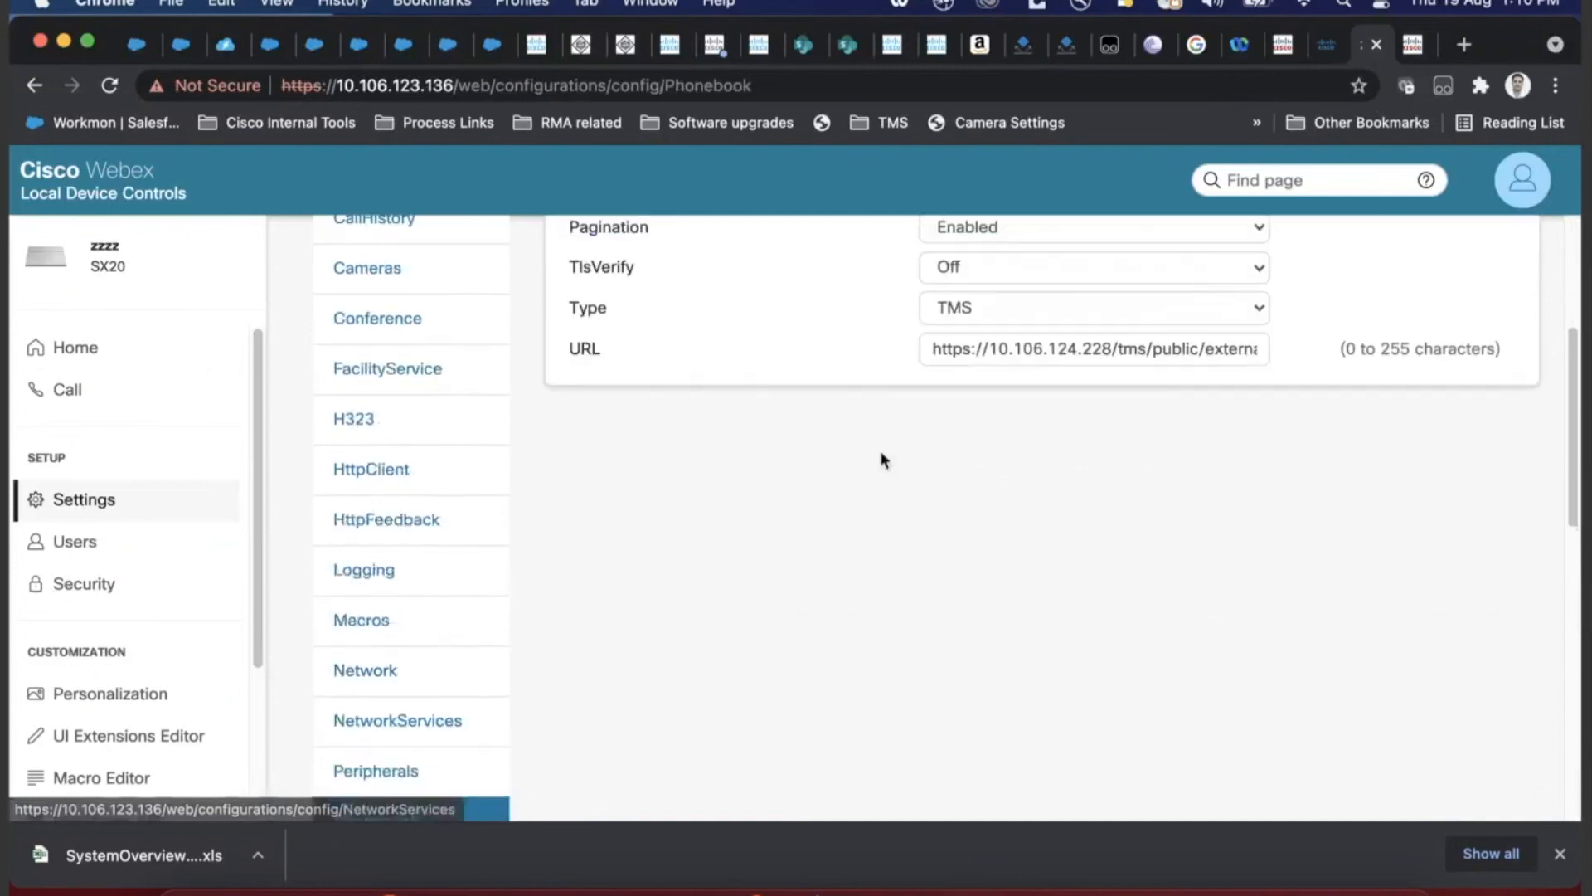
pyautogui.click(420, 484)
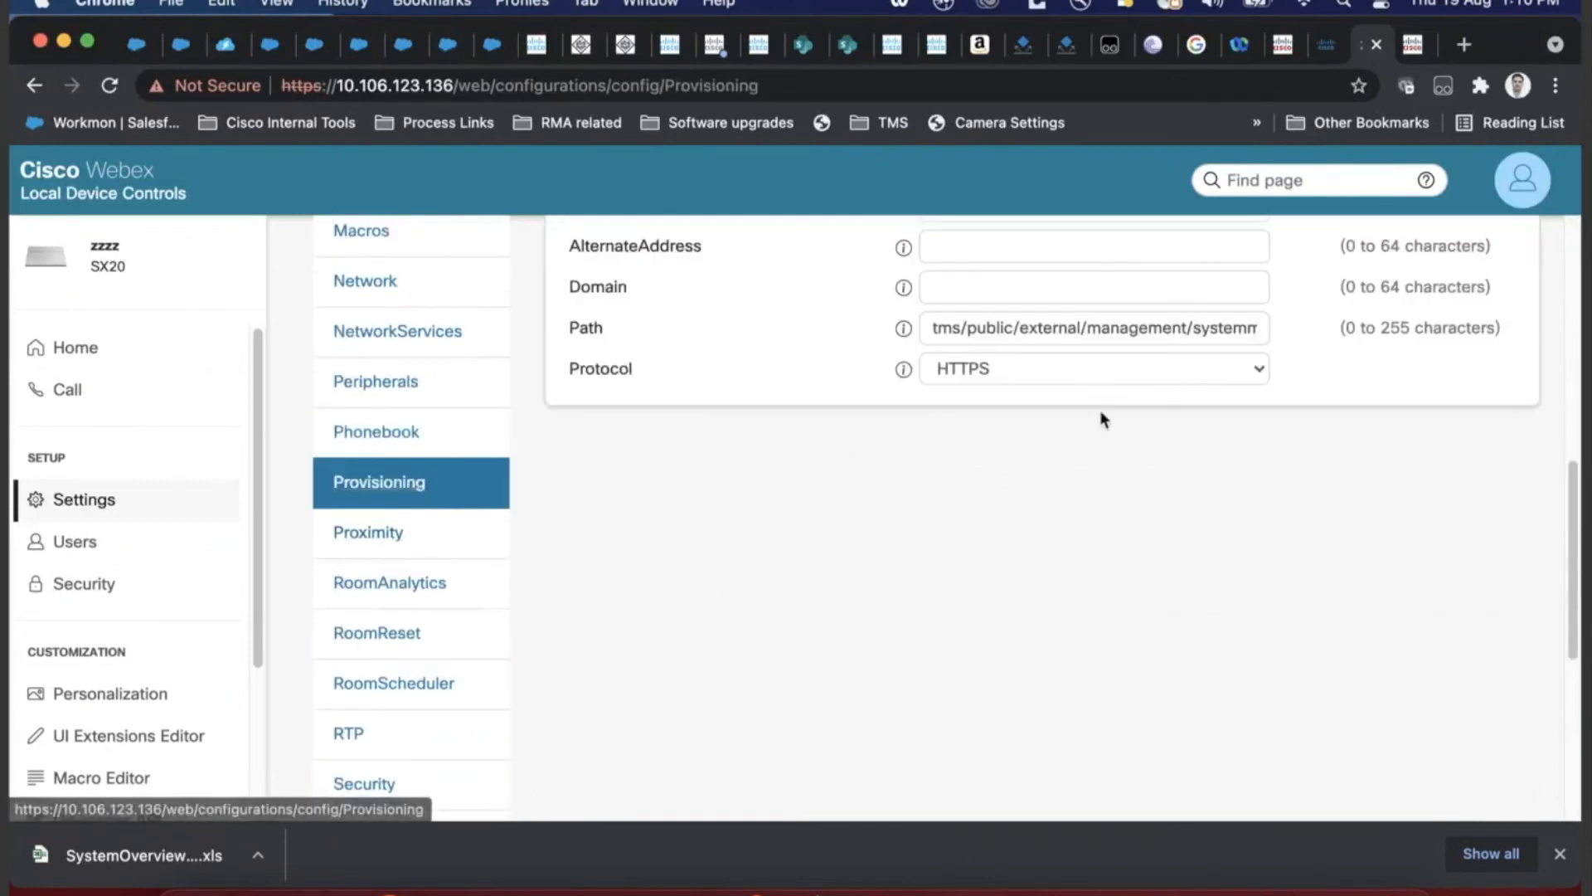
pyautogui.scroll(2, 1100, 409)
pyautogui.scroll(5, 1103, 406)
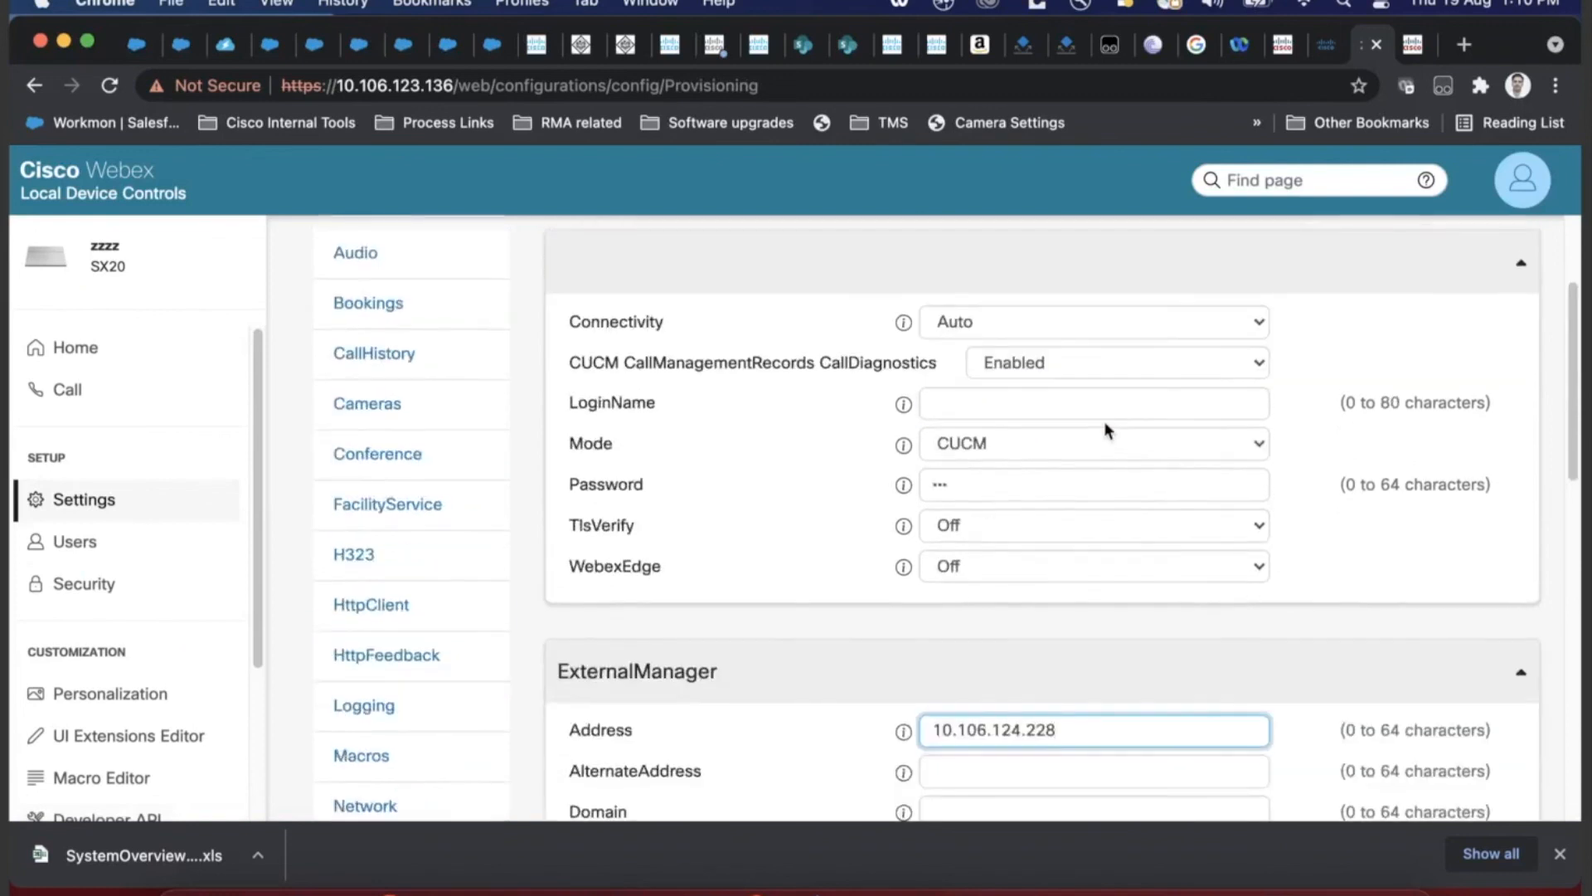
pyautogui.click(1086, 446)
pyautogui.click(1026, 522)
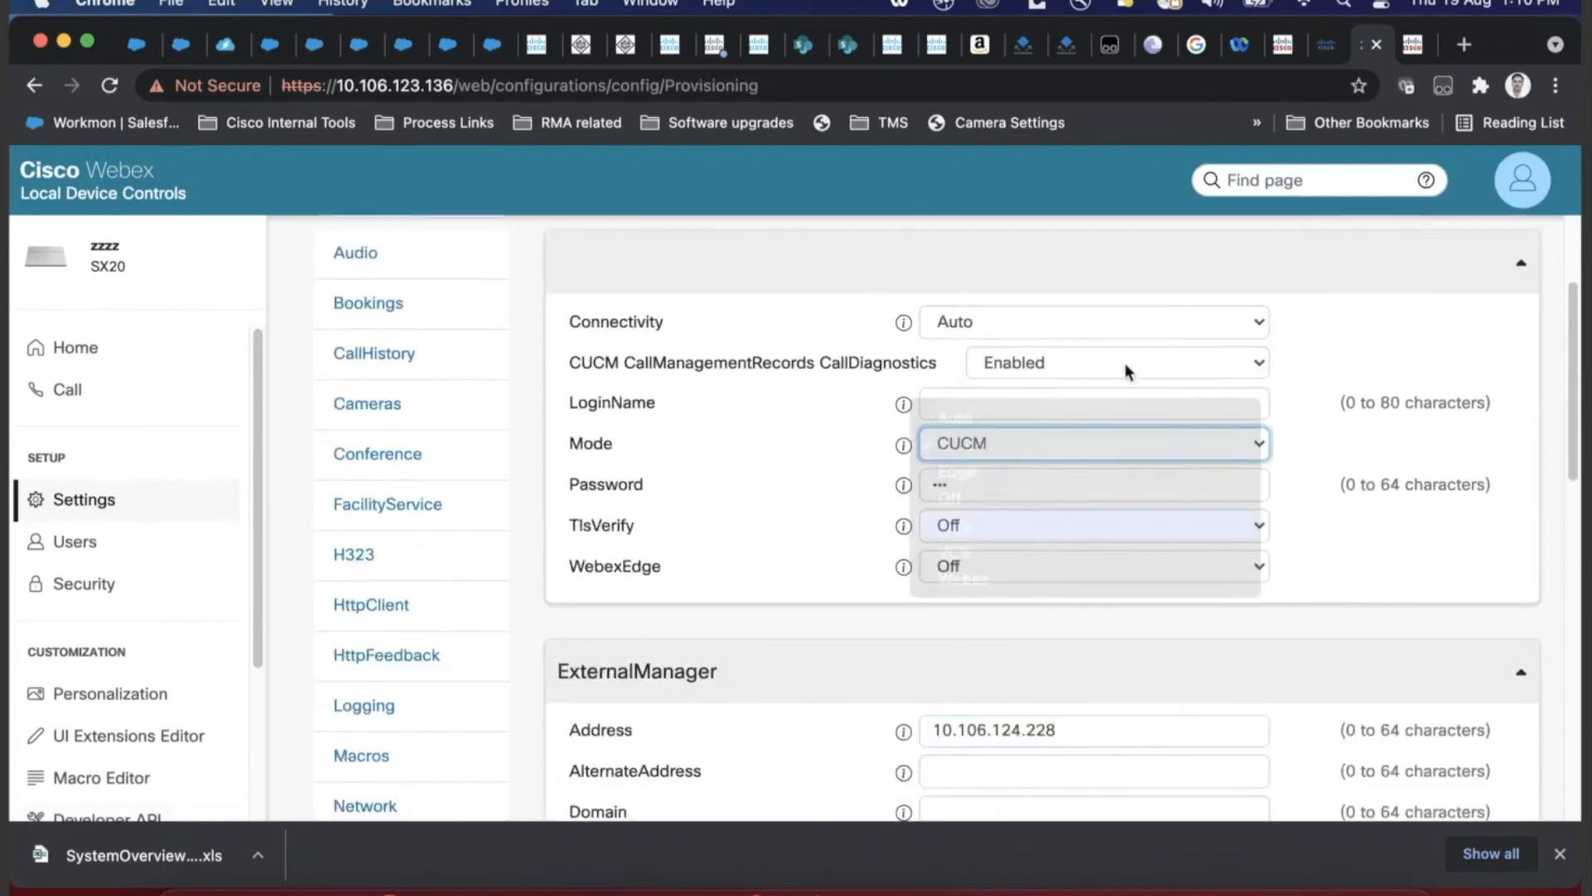
pyautogui.scroll(2, 1144, 352)
pyautogui.click(1249, 304)
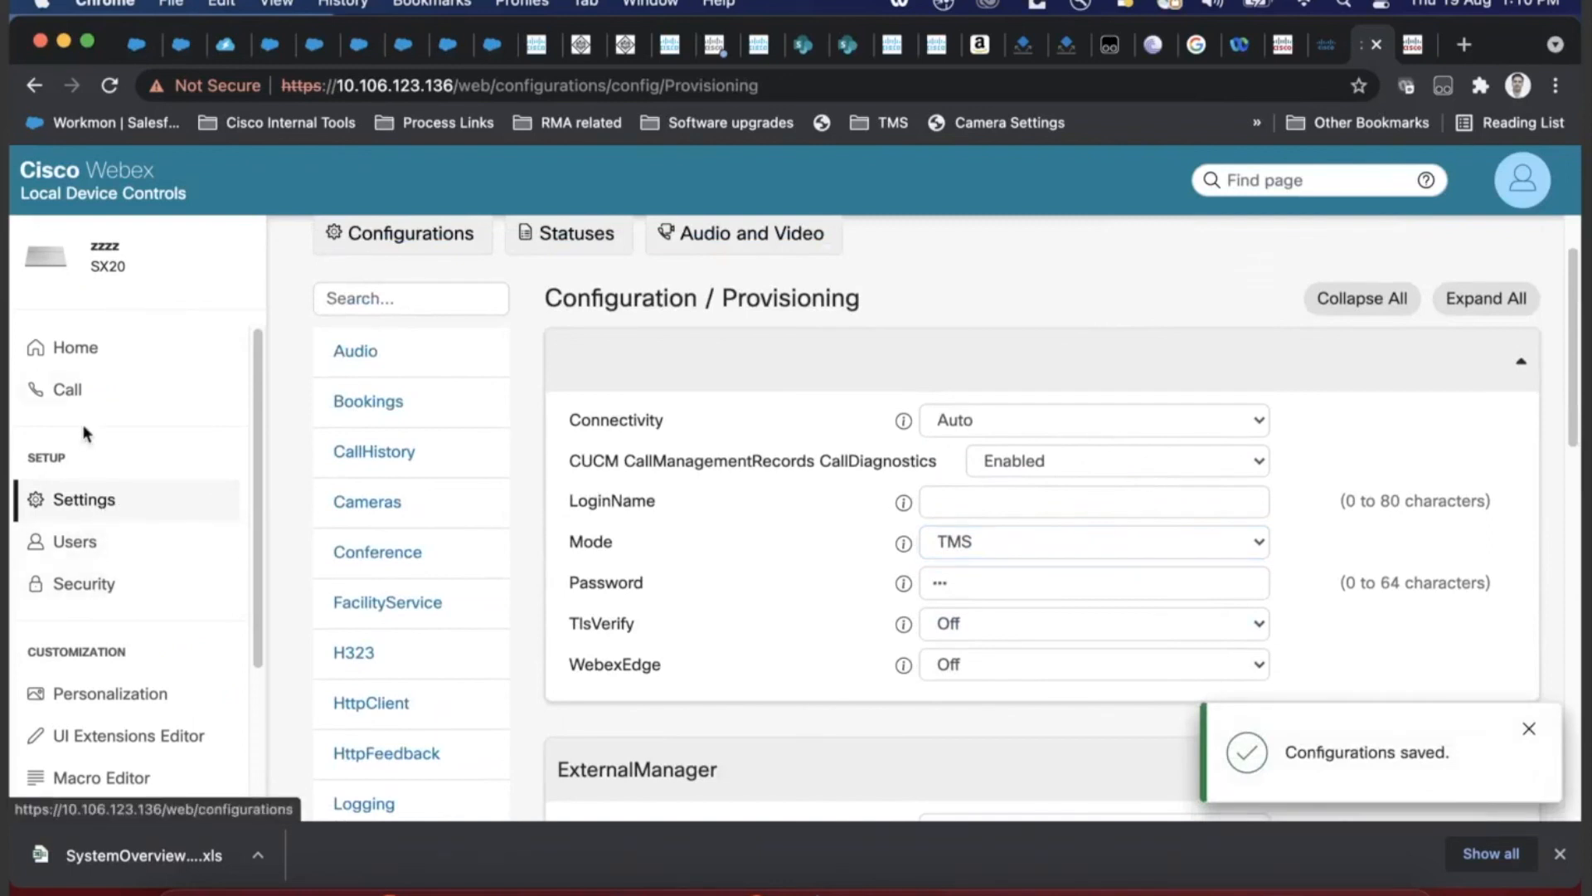
pyautogui.click(75, 392)
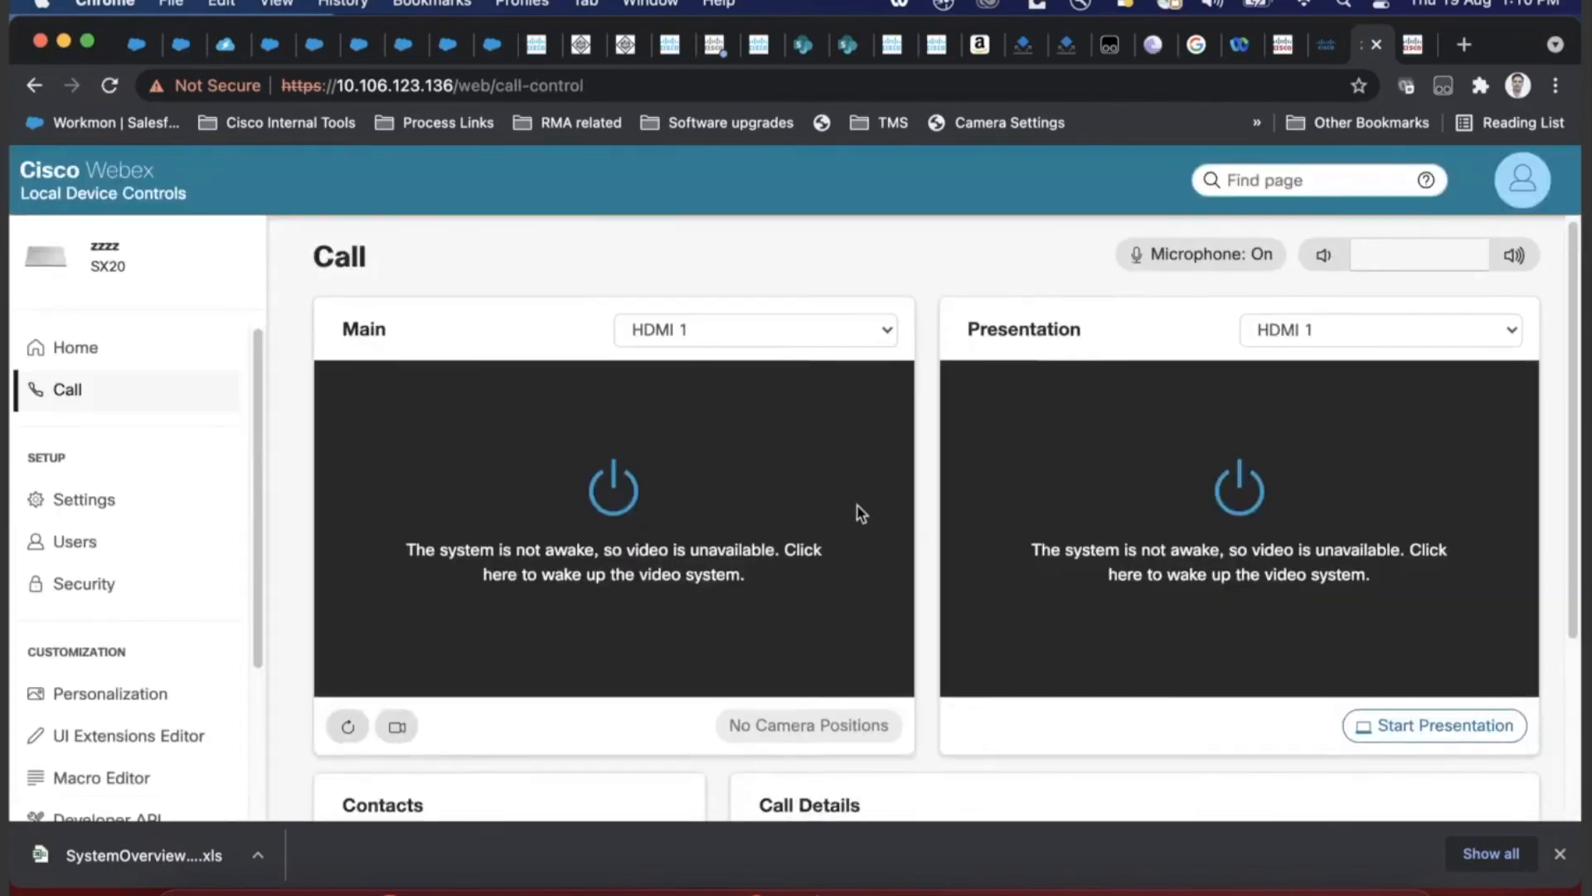
# - Open the device Directory and view the call options for lab1 and lab2 (SIP)
pyautogui.scroll(-5, 859, 502)
pyautogui.click(478, 660)
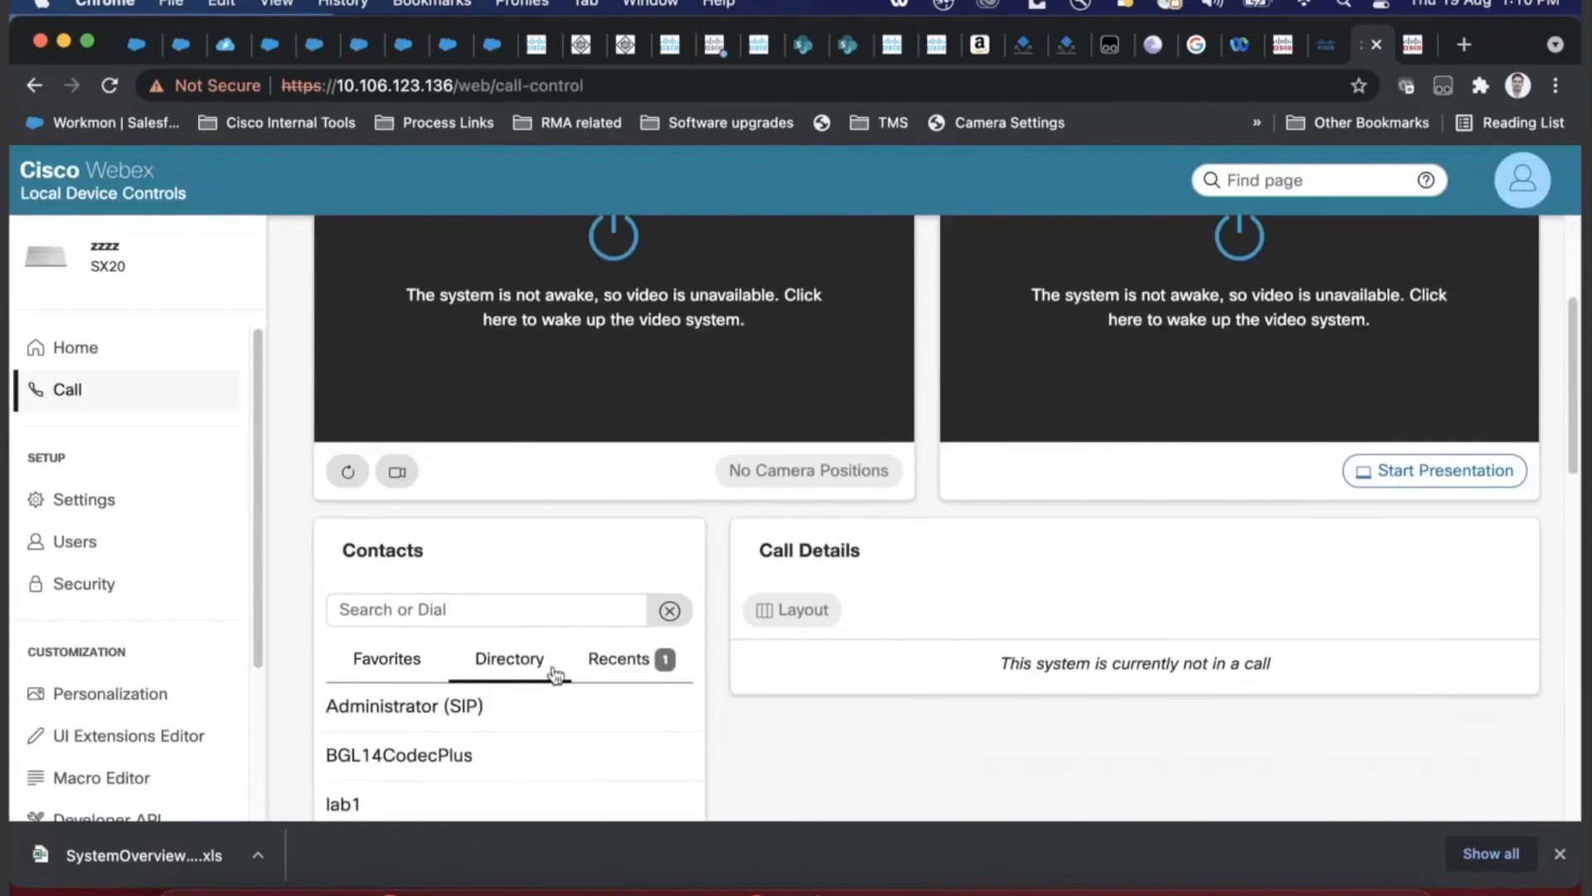
pyautogui.scroll(-3, 693, 703)
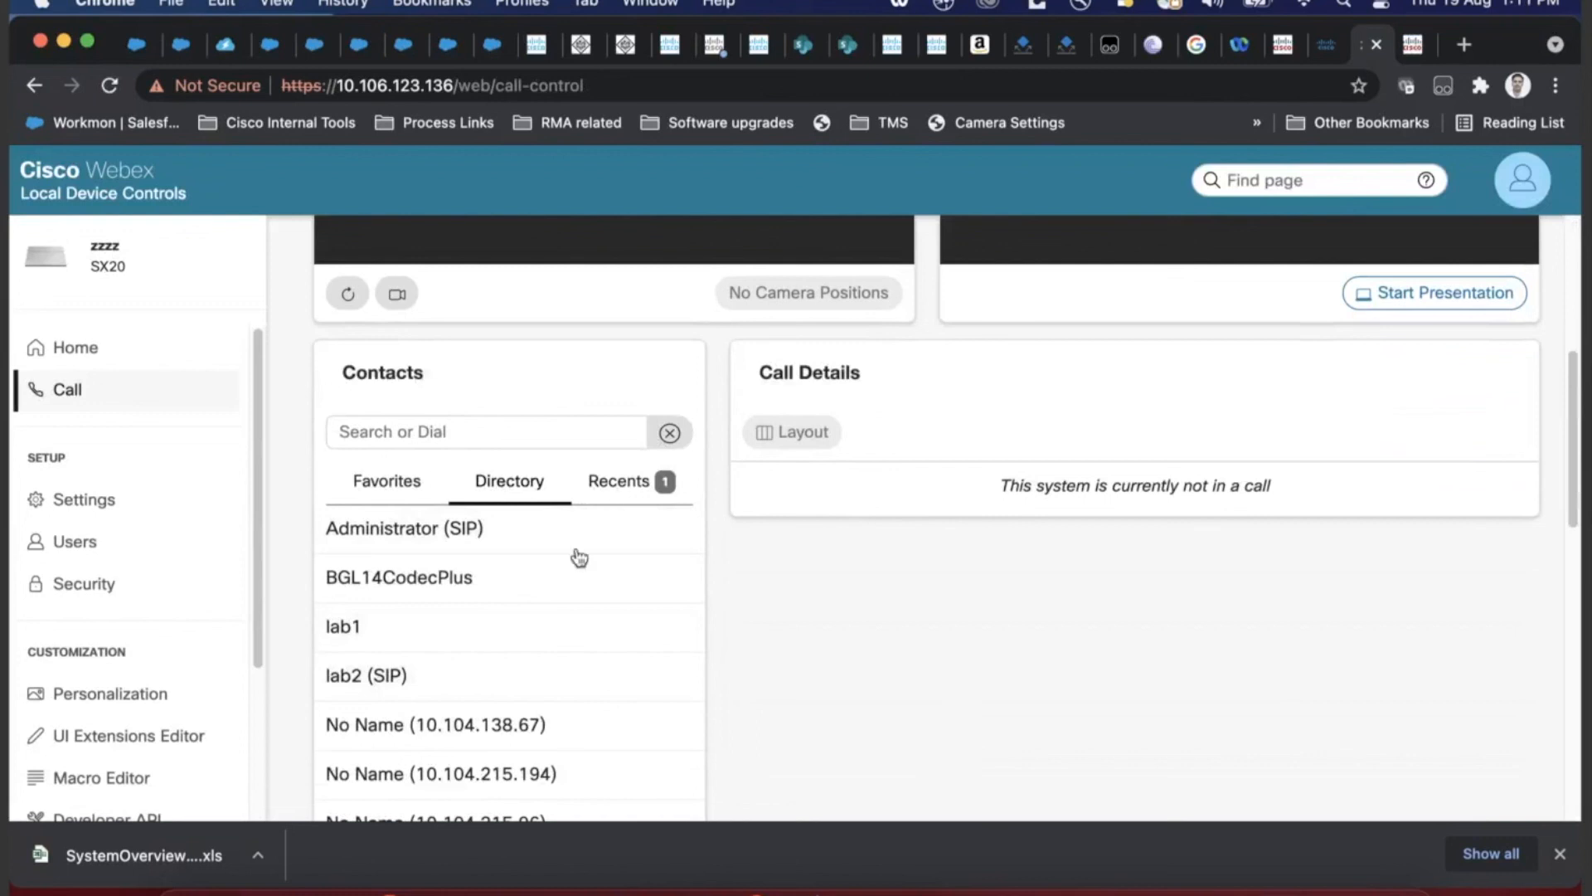
pyautogui.click(547, 628)
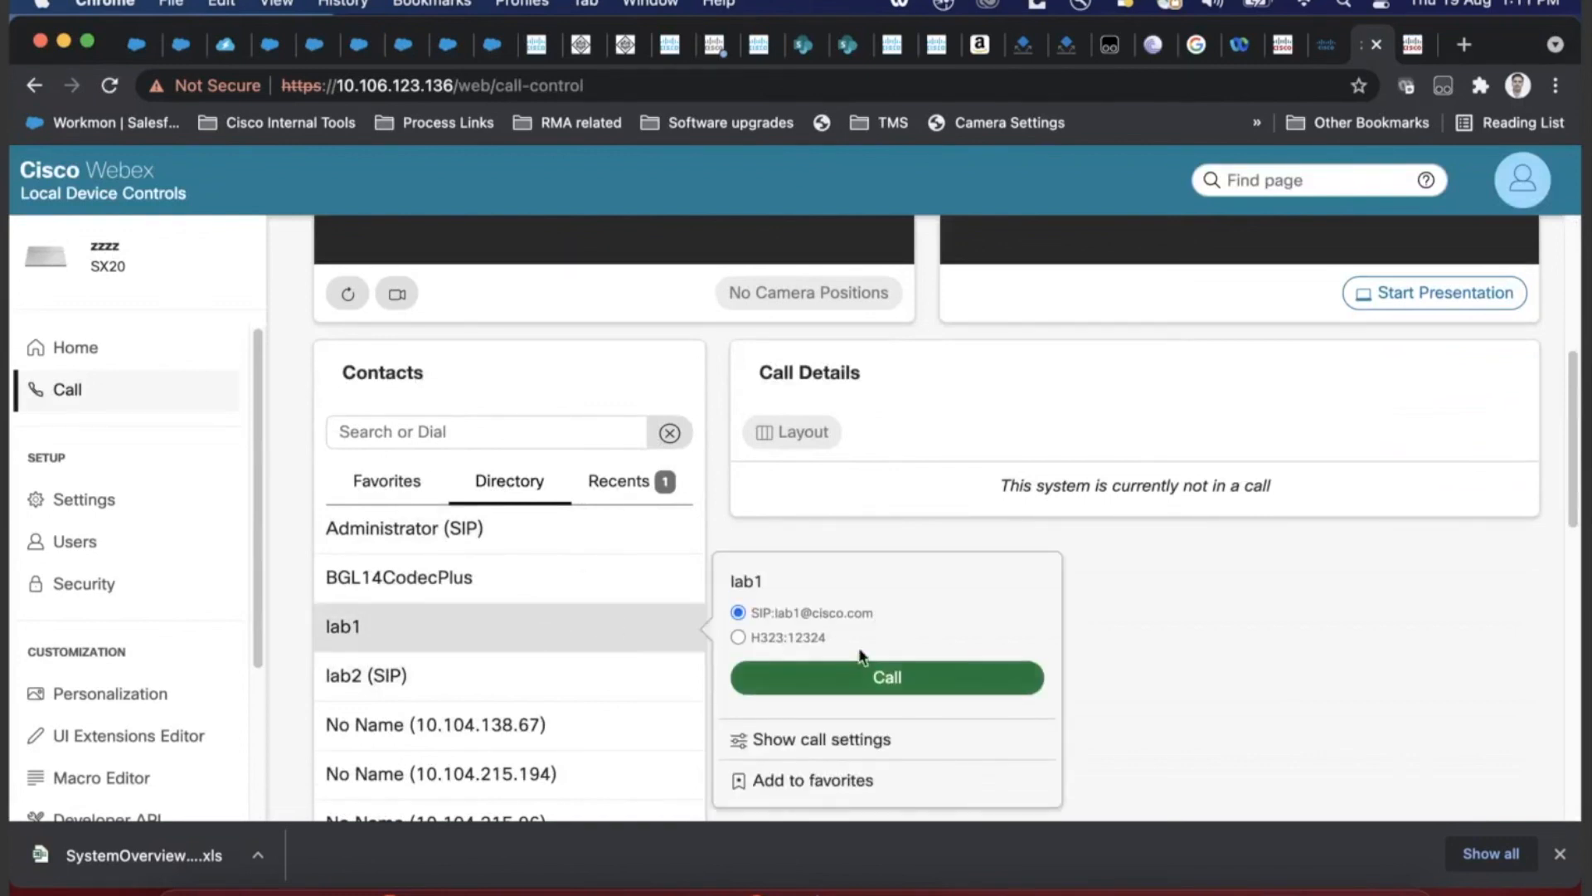
pyautogui.click(645, 665)
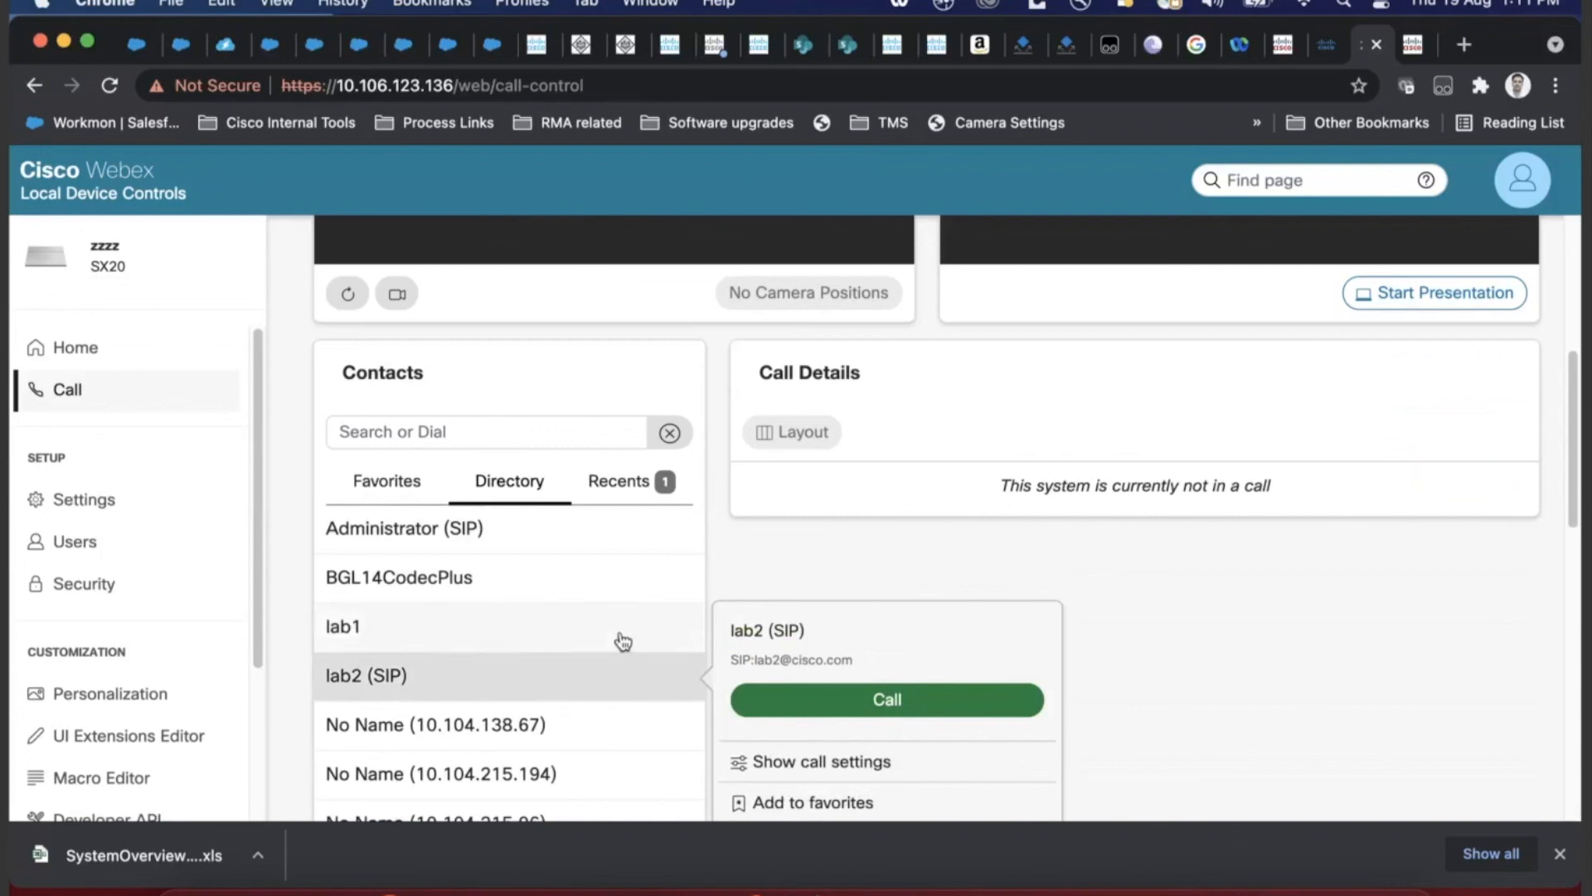
pyautogui.click(621, 637)
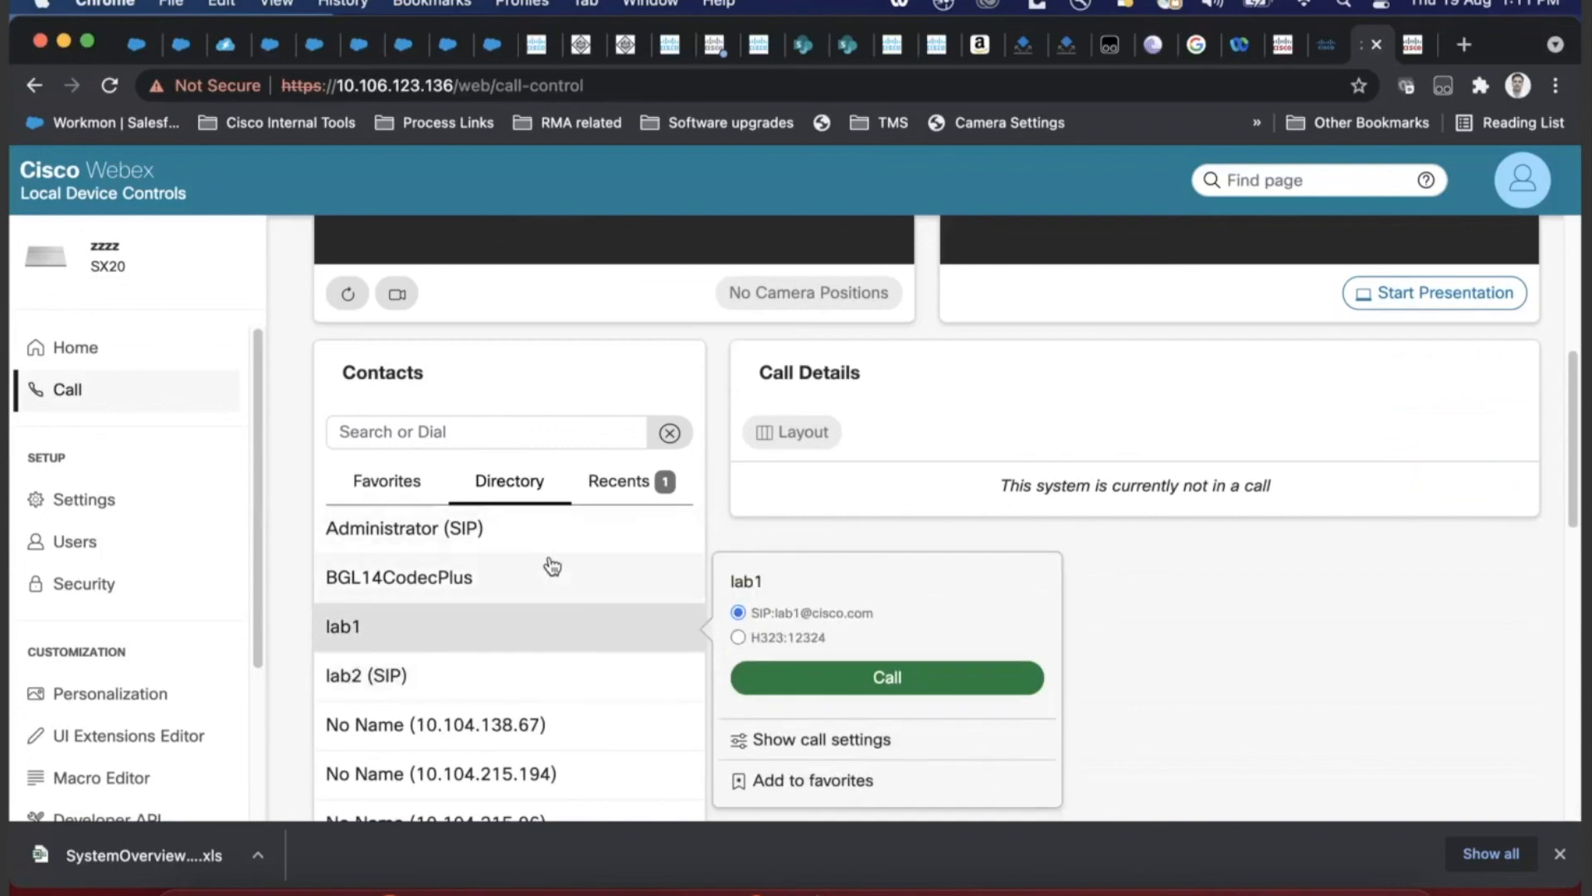
# - Open the manual lab test phone book from Phone Books > Manage Phone Books in TMS
pyautogui.click(1277, 56)
pyautogui.moveTo(539, 210)
pyautogui.click(580, 232)
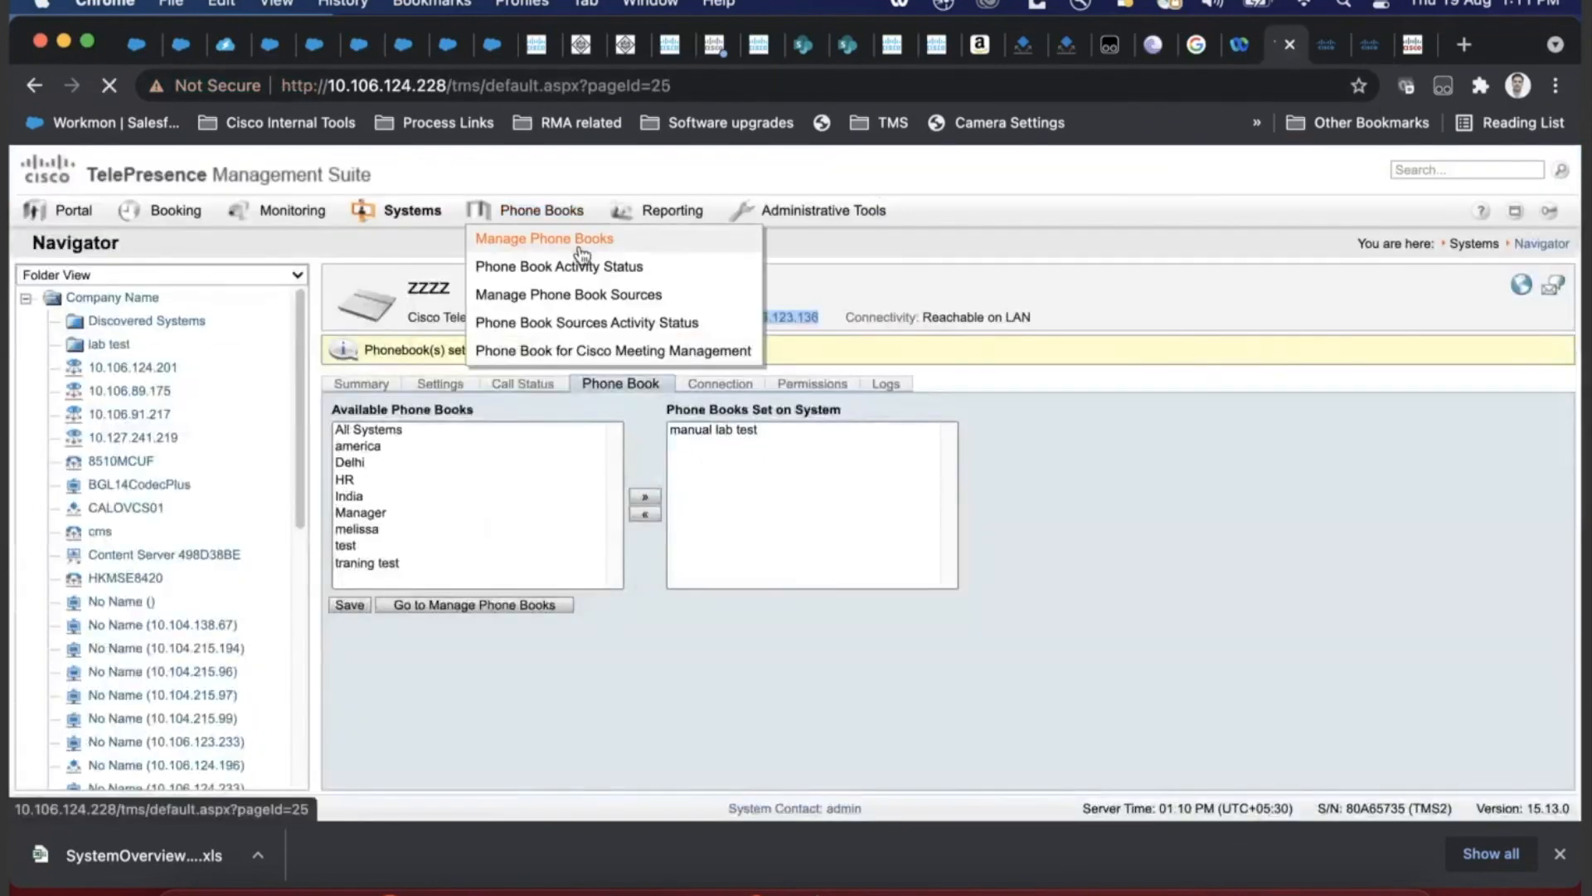
pyautogui.click(128, 432)
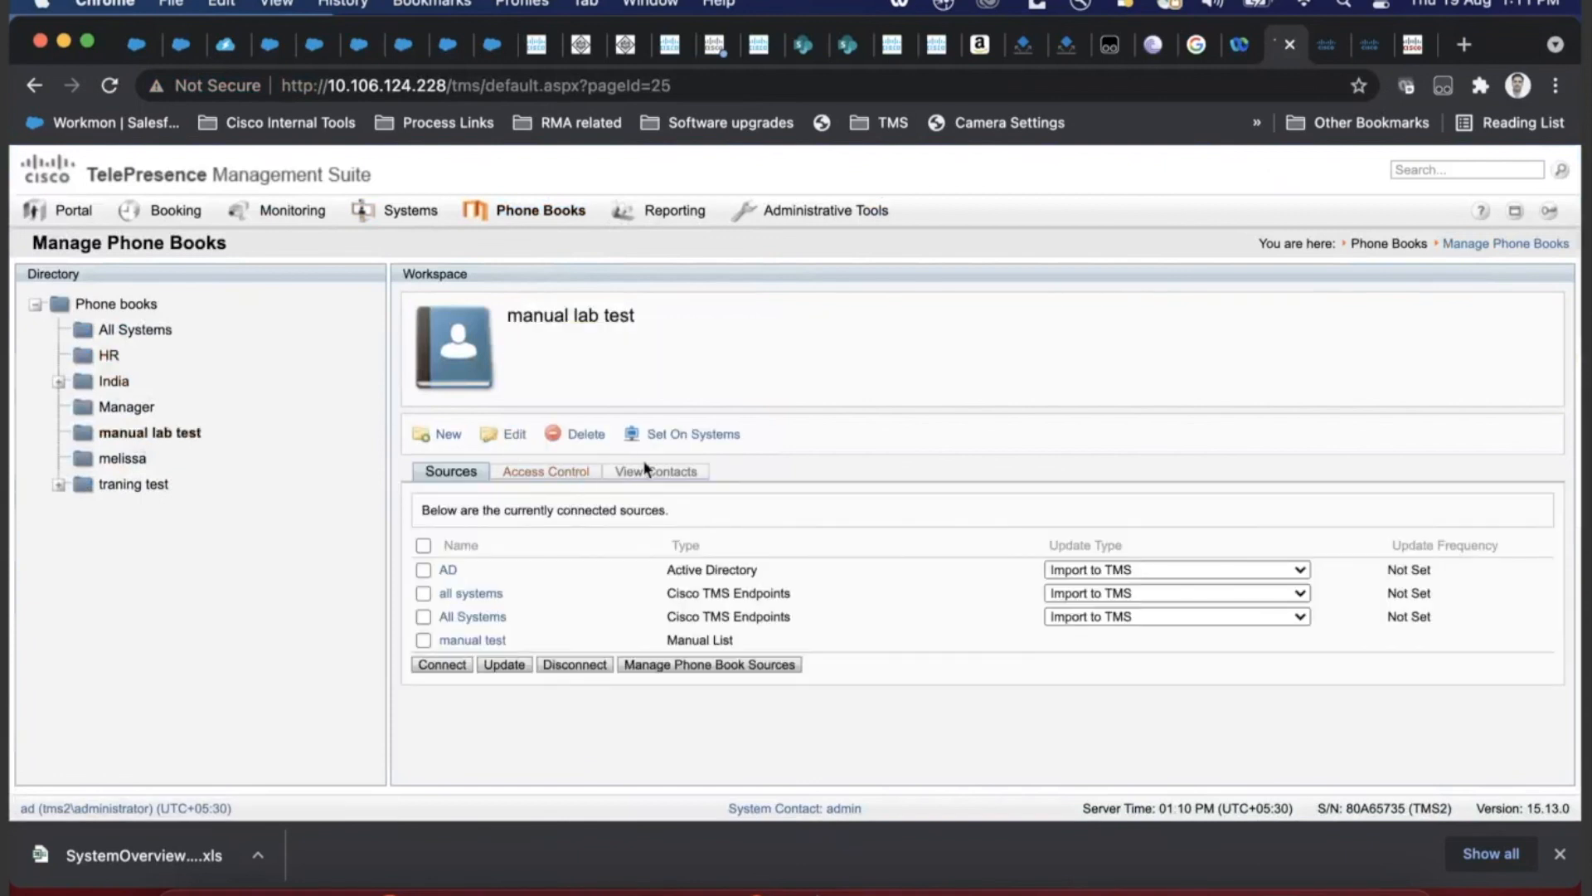
# - Check the device's provisioning settings, then review the manual lab test contacts lab1, lab2 and BGL14CodecPlus
pyautogui.click(1377, 48)
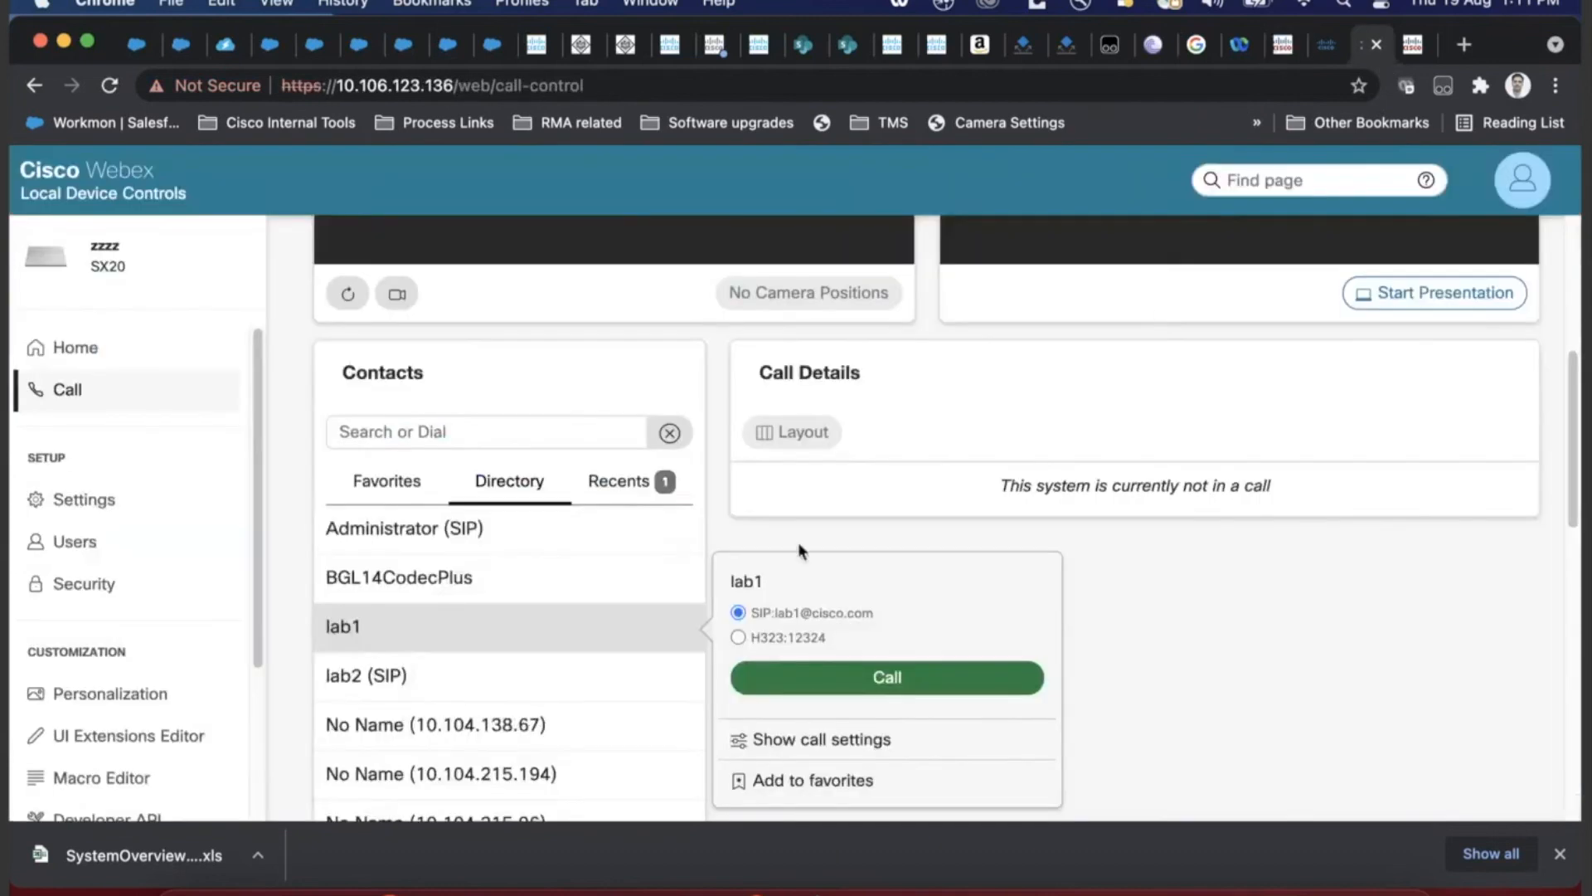
pyautogui.click(1325, 43)
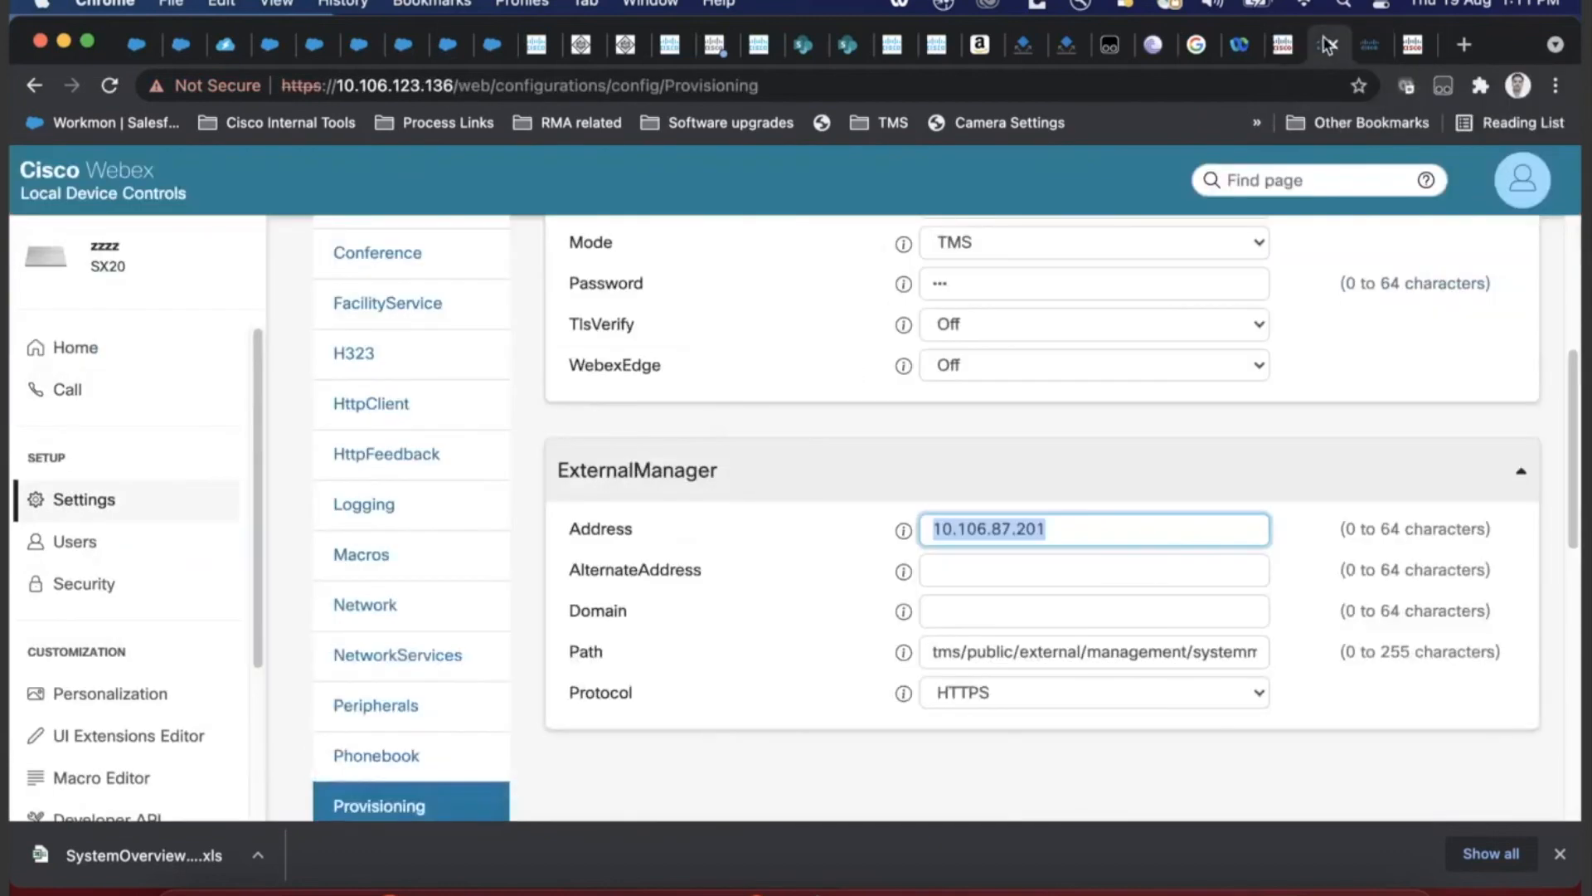
pyautogui.click(1270, 48)
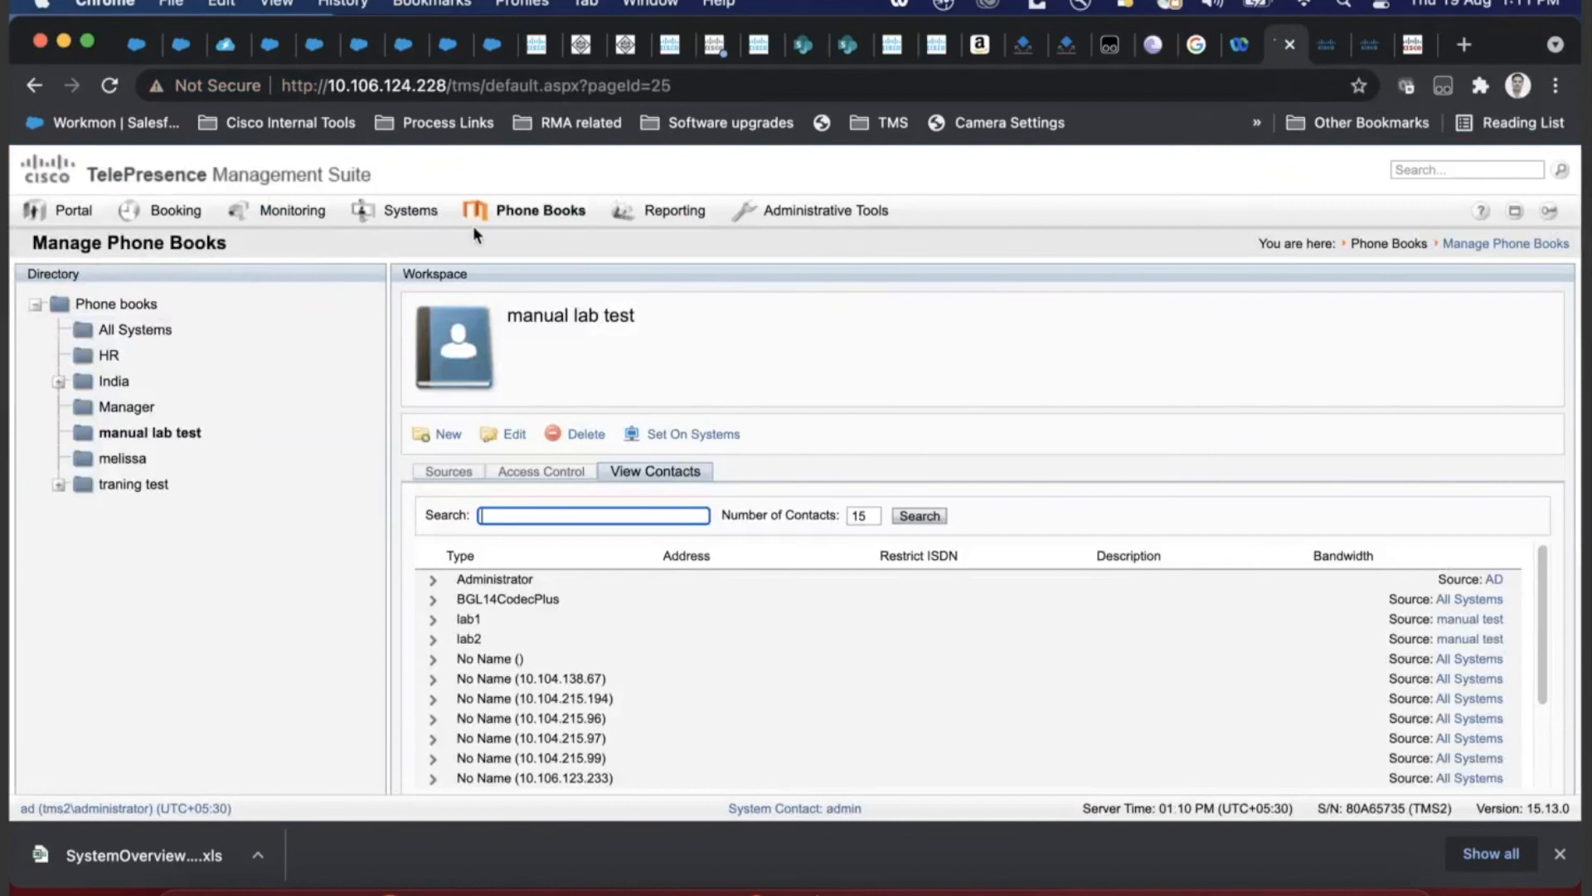
pyautogui.moveTo(490, 217)
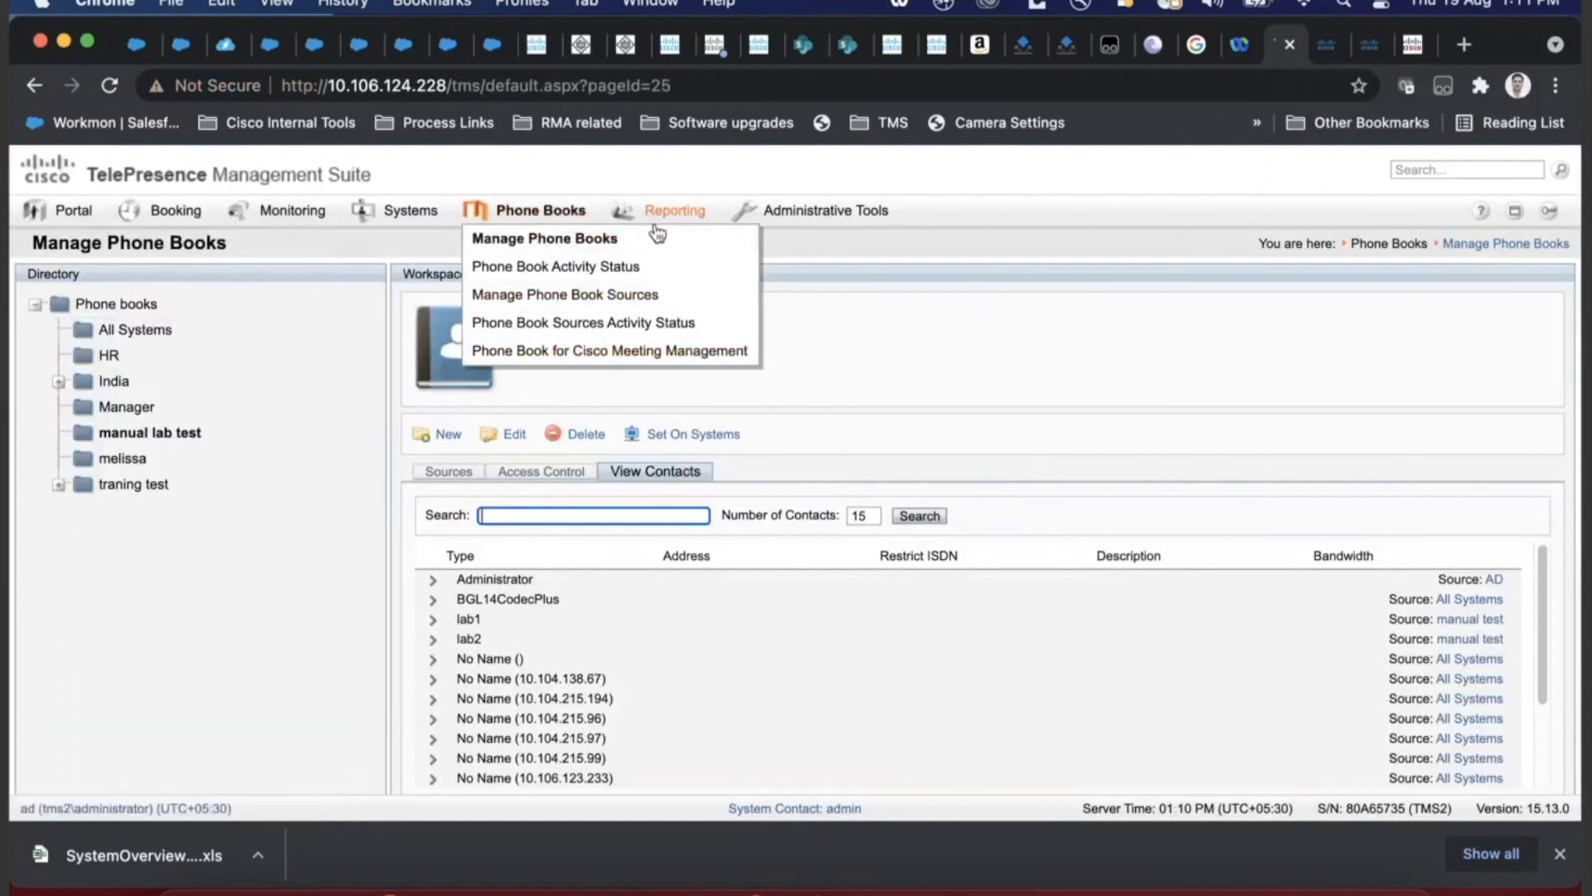
pyautogui.moveTo(759, 209)
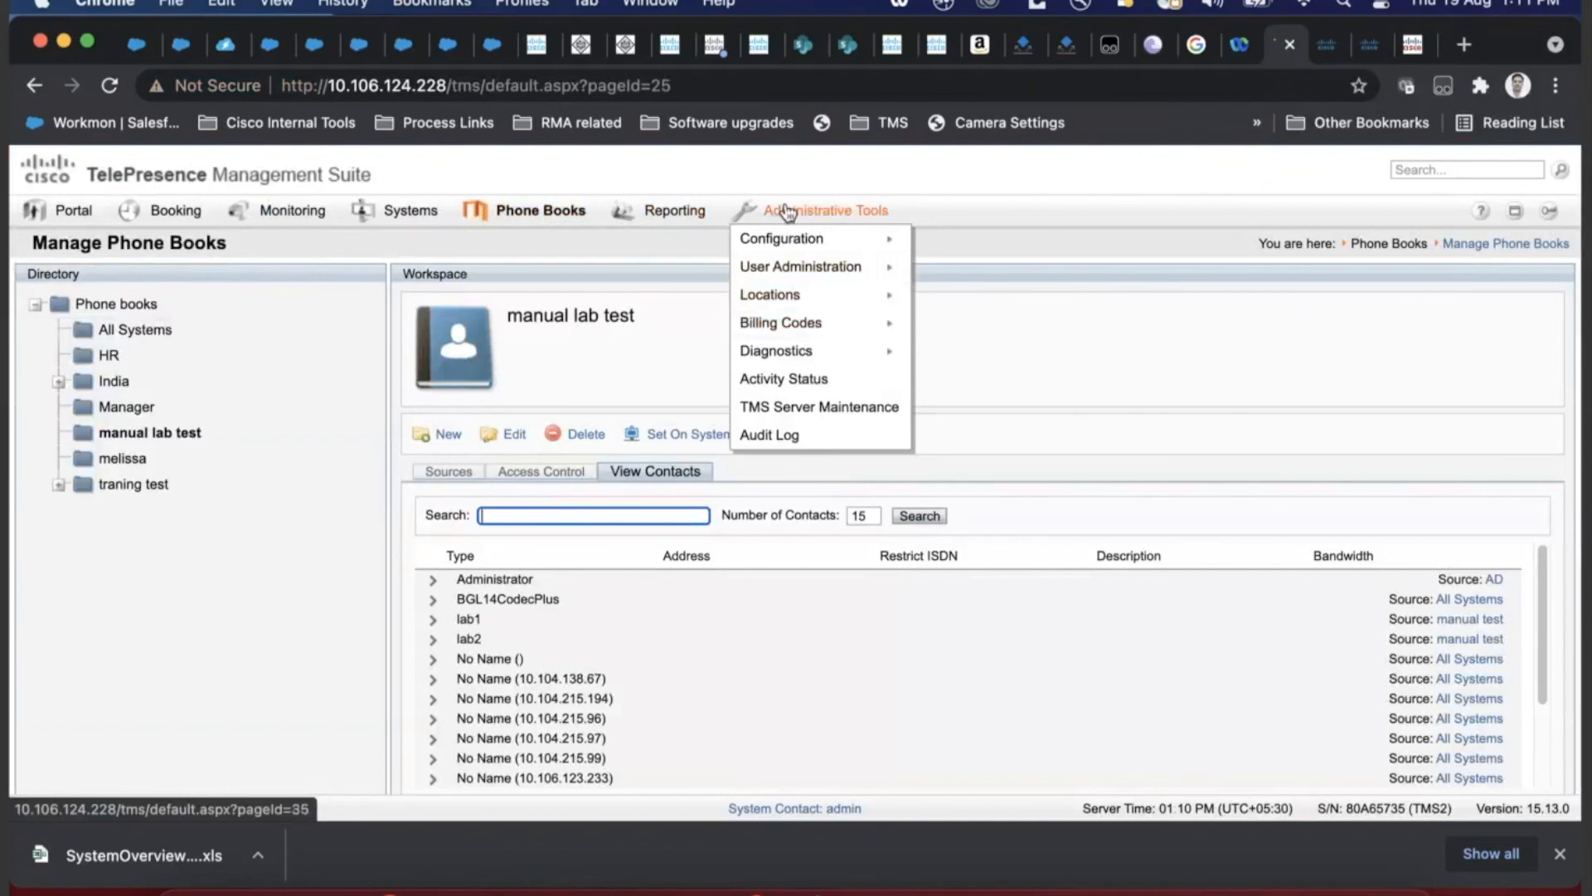
pyautogui.moveTo(554, 212)
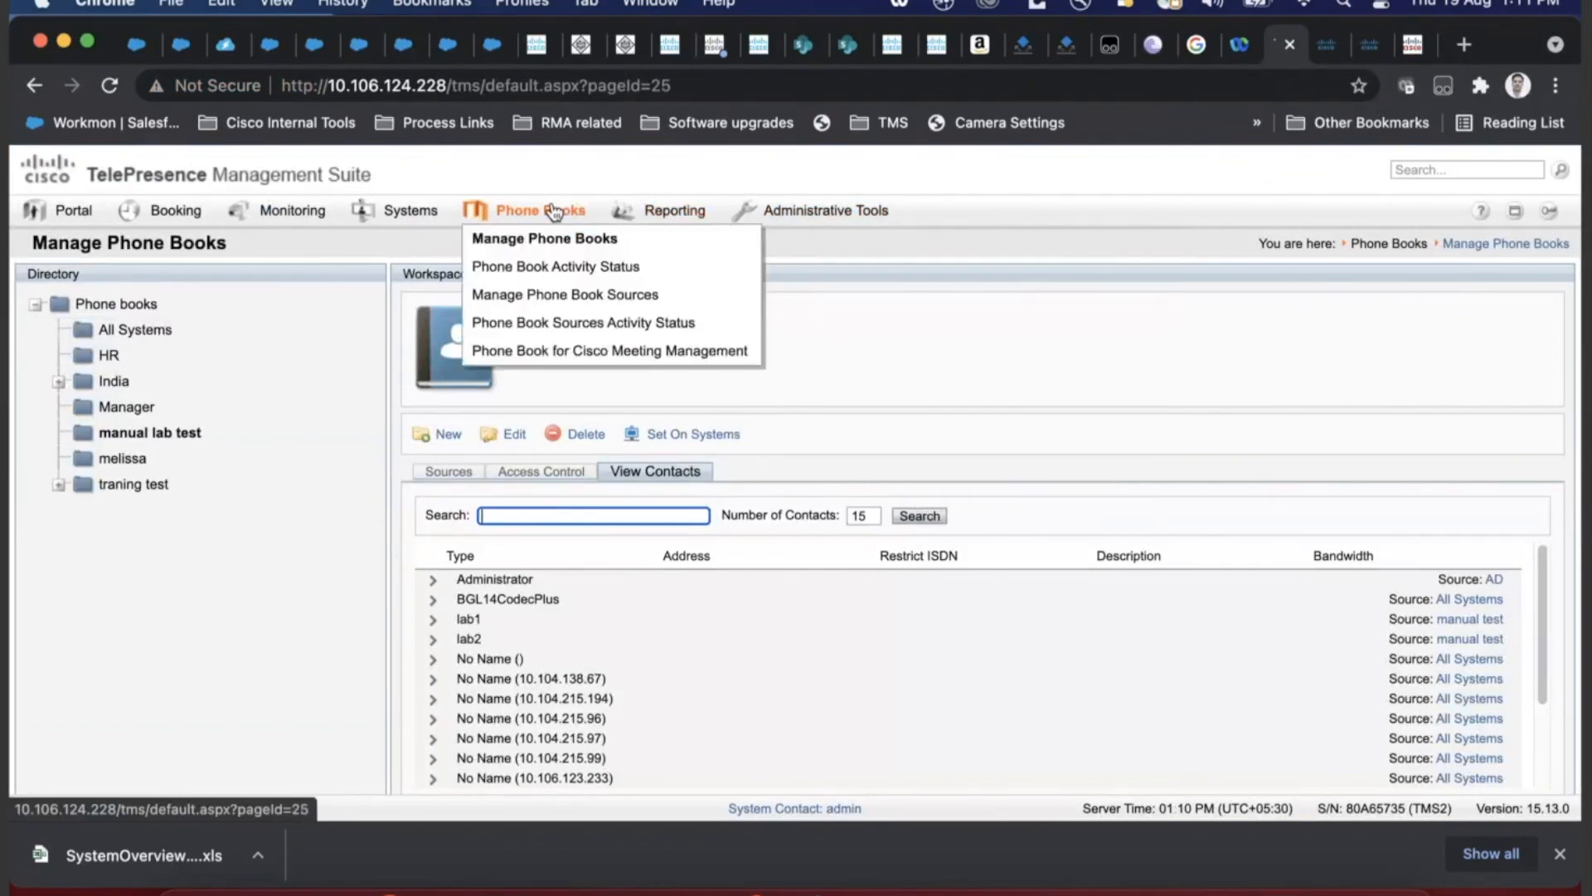